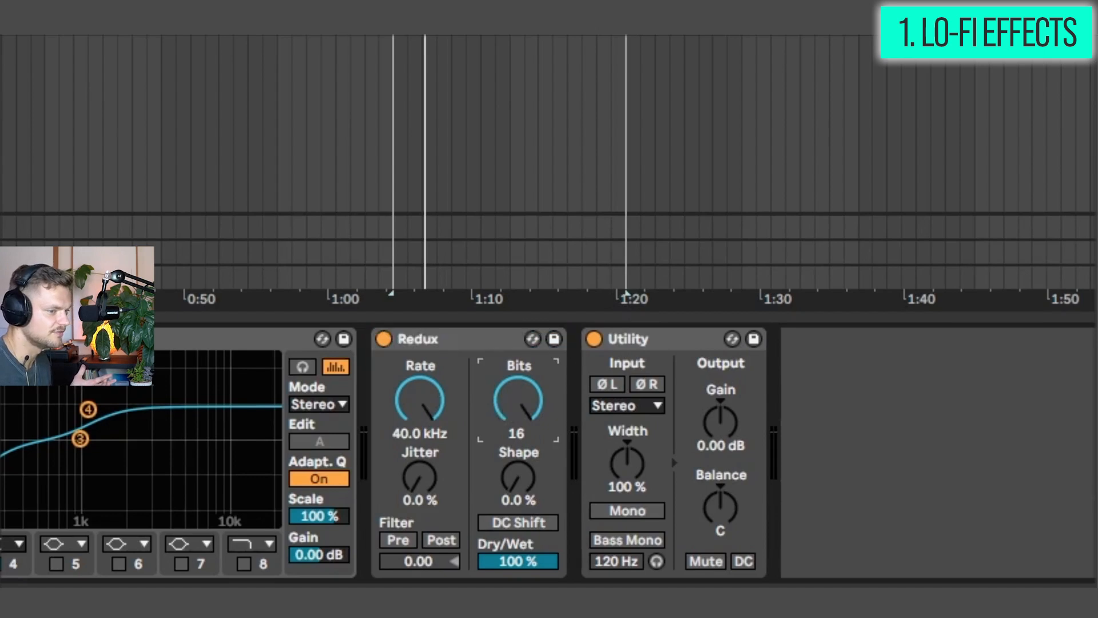
Set Redux to 12 bits, 29% Shape and a 13.8 kHz sample rate while auditioning the loop
{"action": "key", "text": "space"}
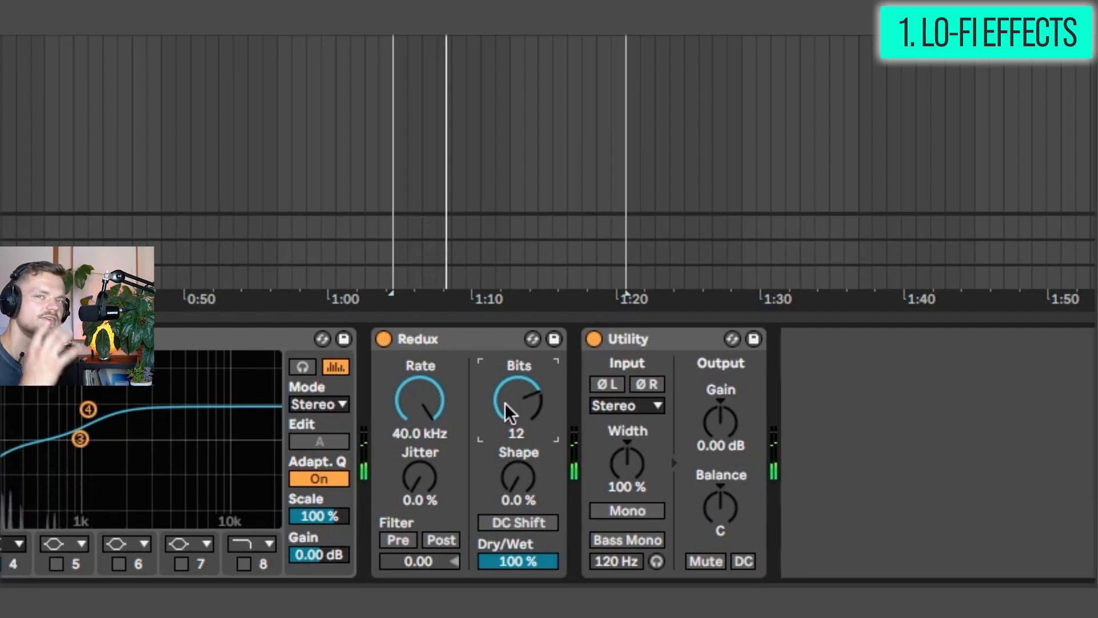
{"action": "key", "text": "space"}
{"action": "key", "text": "space"}
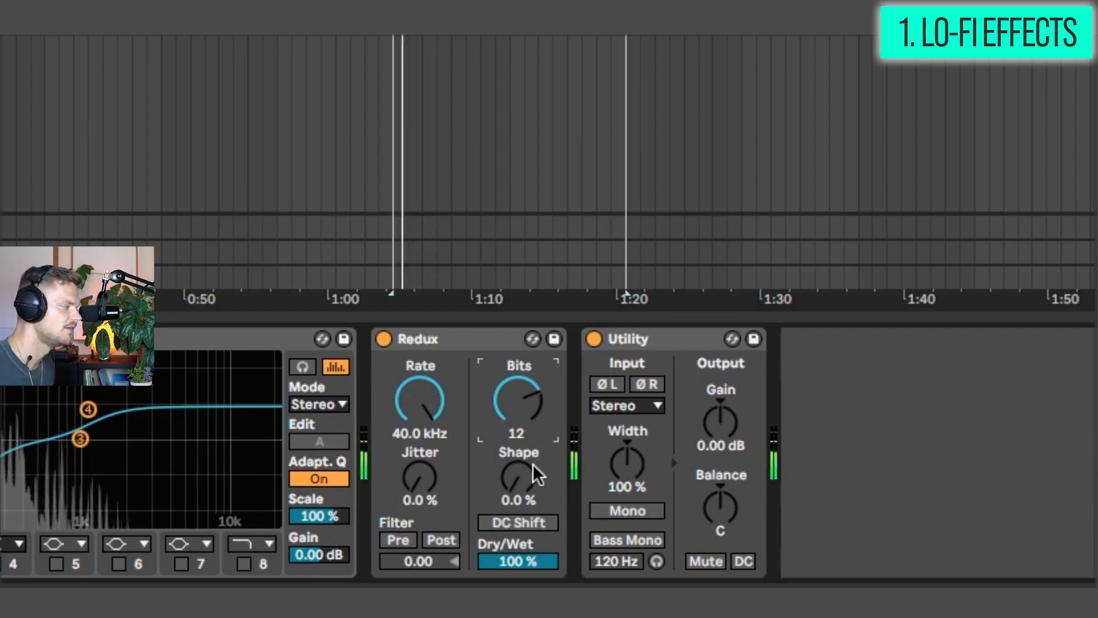
{"action": "mouse_move", "coordinate": [523, 478]}
{"action": "left_mouse_down"}
{"action": "mouse_move", "coordinate": [522, 437]}
{"action": "mouse_move", "coordinate": [526, 483]}
{"action": "left_mouse_up"}
{"action": "left_click_drag", "start_coordinate": [429, 435], "coordinate": [429, 408]}
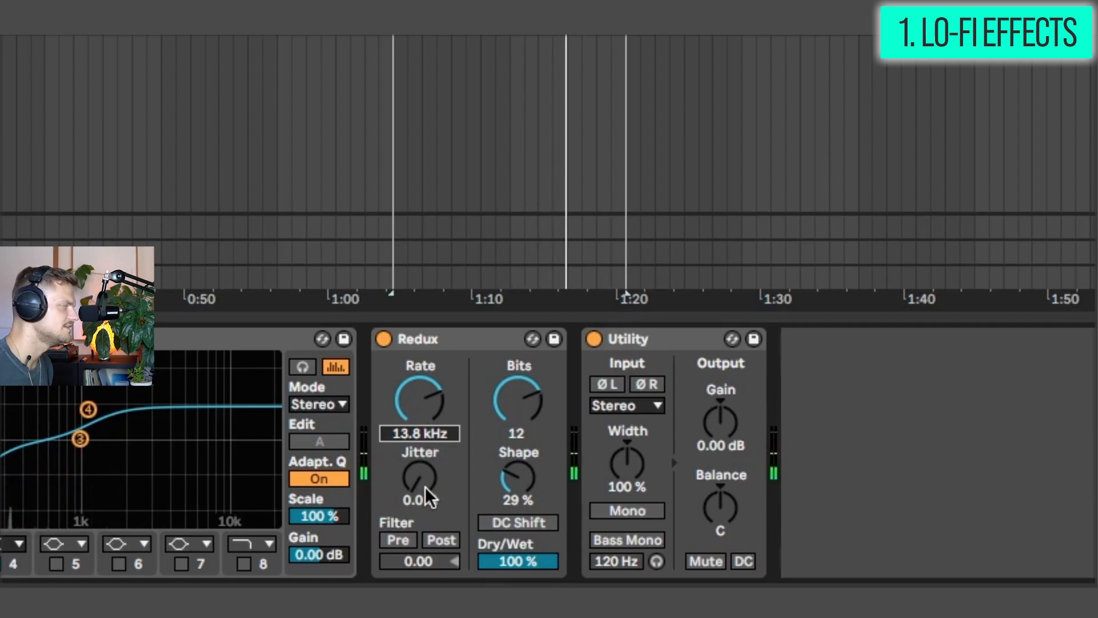
Set the Redux Jitter to 0.9% and Shape to 37% while playing the loop
{"action": "mouse_move", "coordinate": [425, 486]}
{"action": "left_mouse_down"}
{"action": "mouse_move", "coordinate": [417, 401]}
{"action": "mouse_move", "coordinate": [420, 485]}
{"action": "left_mouse_up"}
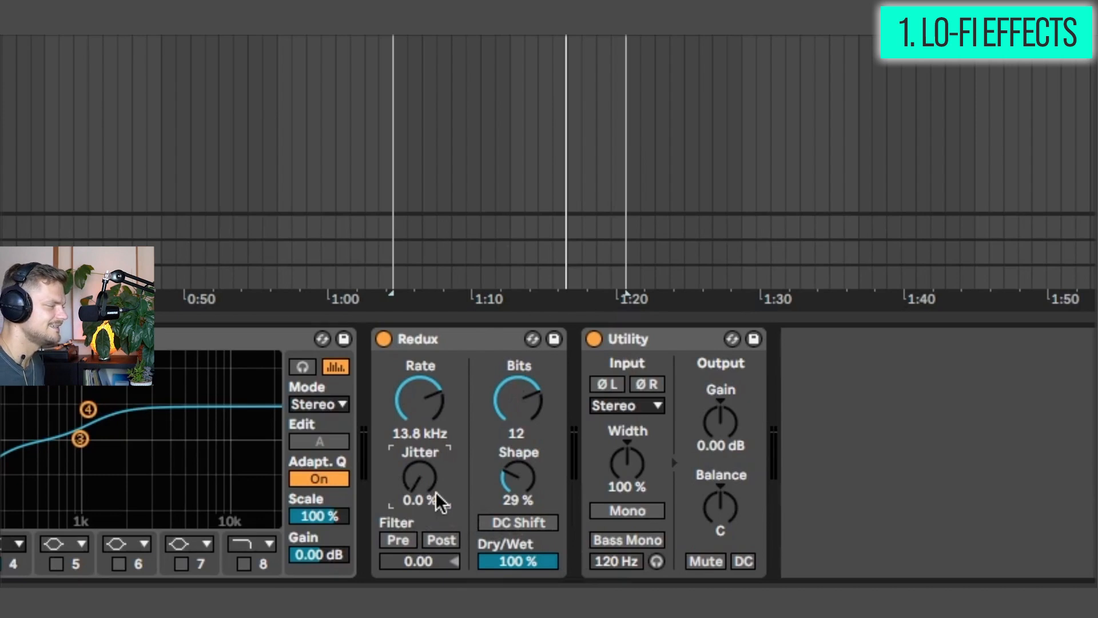
{"action": "key", "text": "space"}
{"action": "mouse_move", "coordinate": [434, 485]}
{"action": "left_mouse_down"}
{"action": "mouse_move", "coordinate": [434, 400]}
{"action": "mouse_move", "coordinate": [434, 481]}
{"action": "left_mouse_up"}
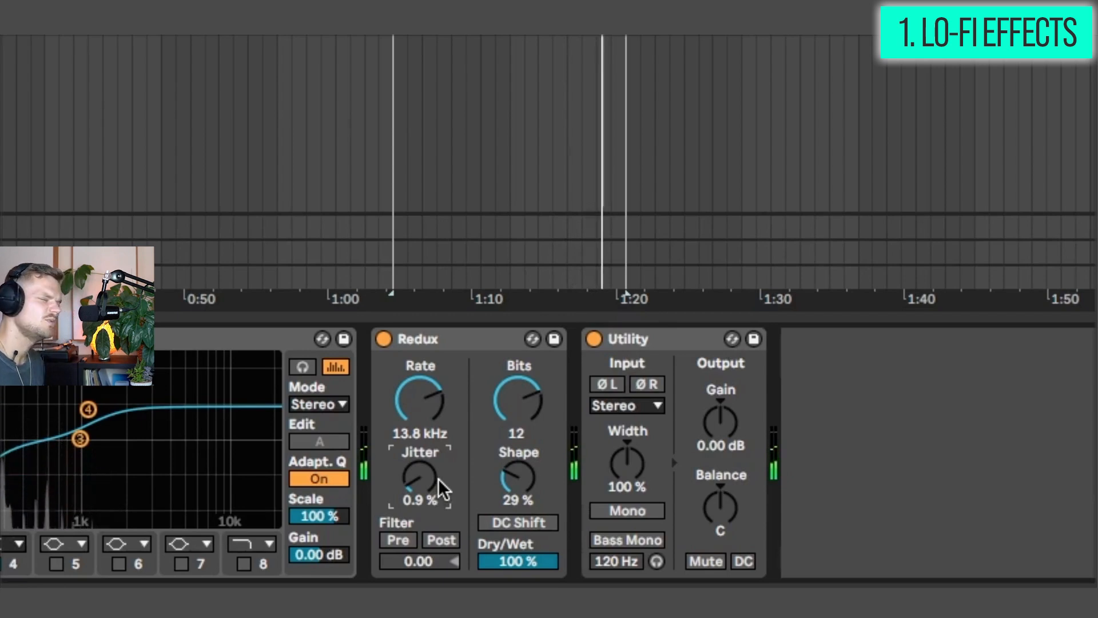
{"action": "key", "text": "space"}
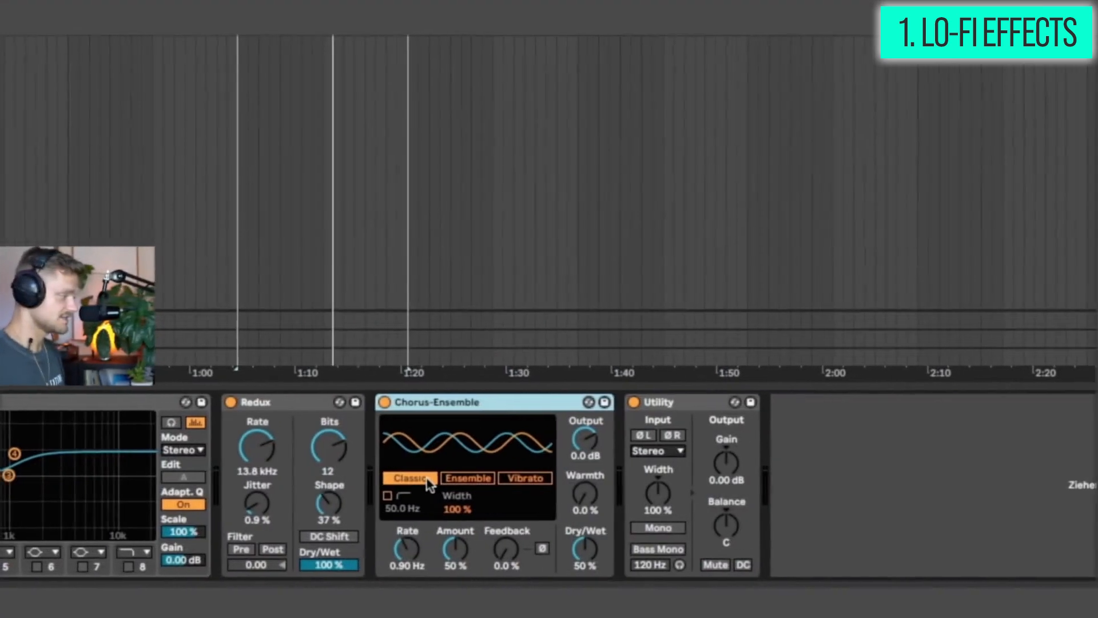
Switch Chorus-Ensemble to Vibrato mode with a 0.27 Hz rate, 29% amount and 7.1% warmth
{"action": "left_click", "coordinate": [462, 477]}
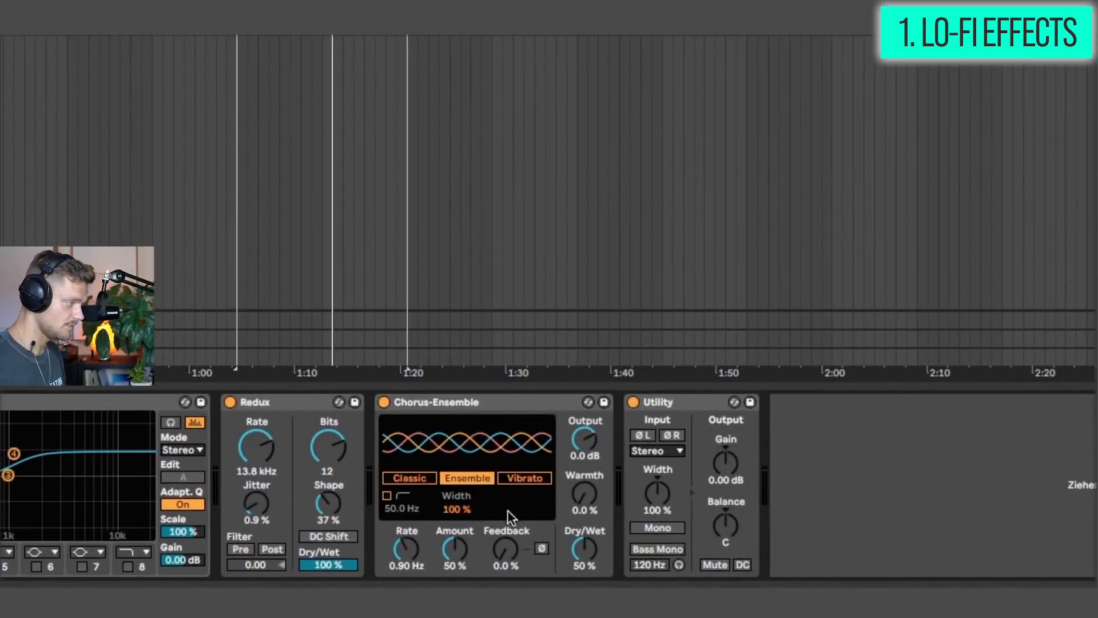
{"action": "left_click", "coordinate": [521, 480]}
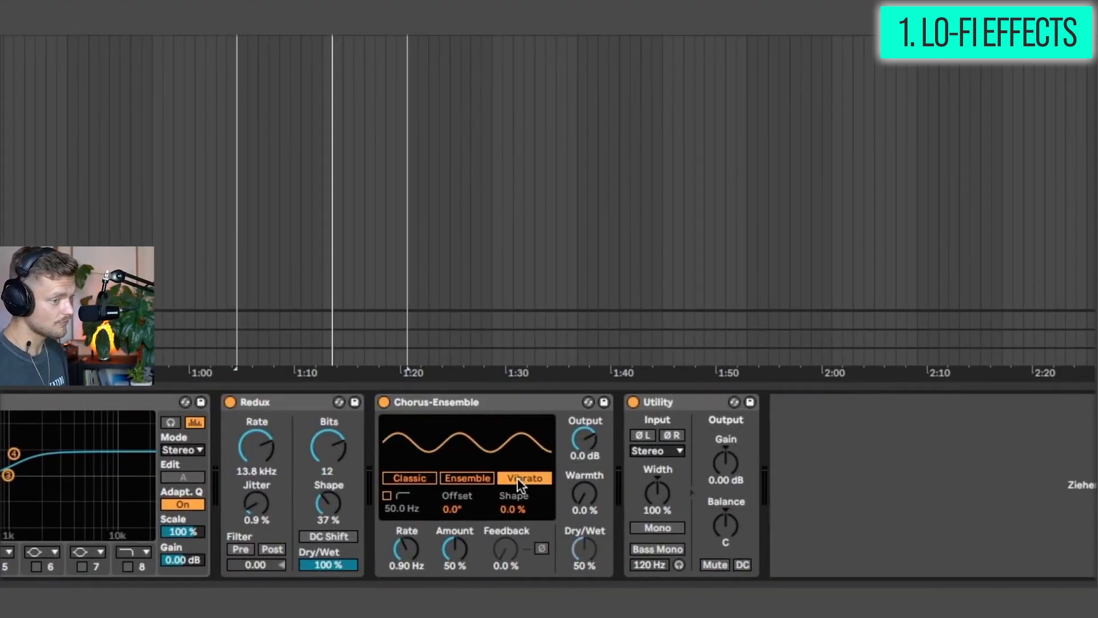
{"action": "left_click_drag", "start_coordinate": [417, 544], "coordinate": [417, 572]}
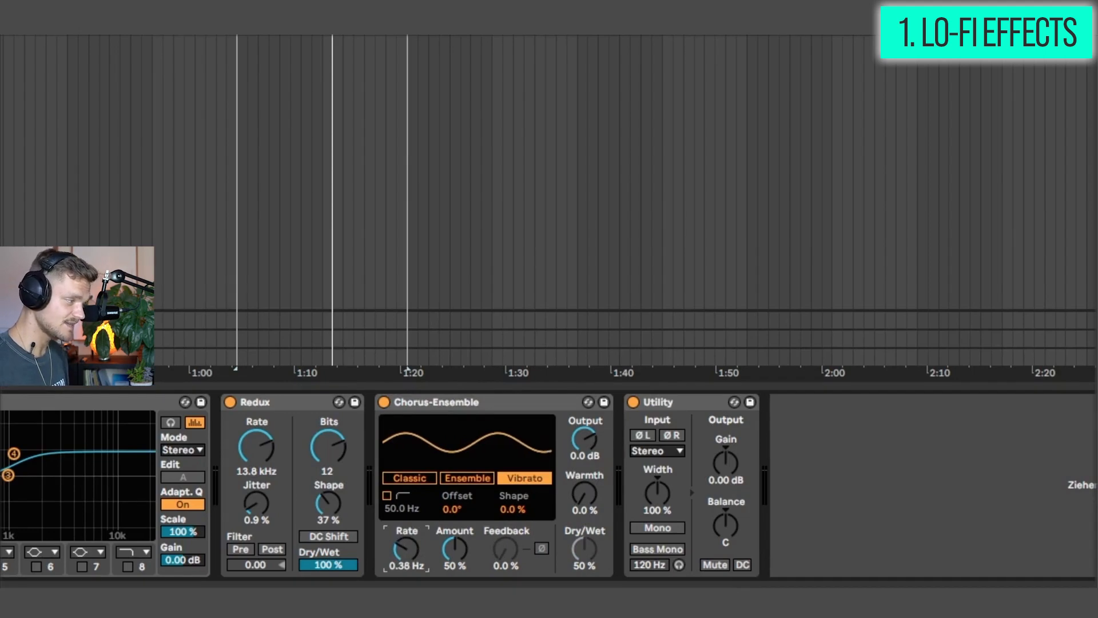
{"action": "left_click_drag", "start_coordinate": [435, 559], "coordinate": [464, 550]}
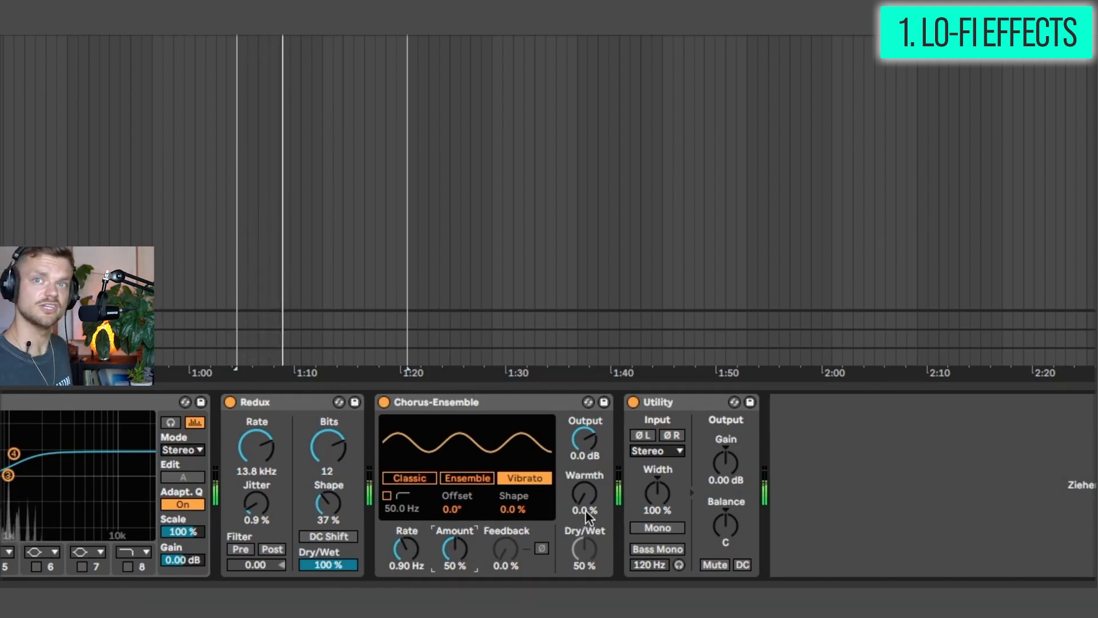
{"action": "left_click_drag", "start_coordinate": [416, 545], "coordinate": [468, 544]}
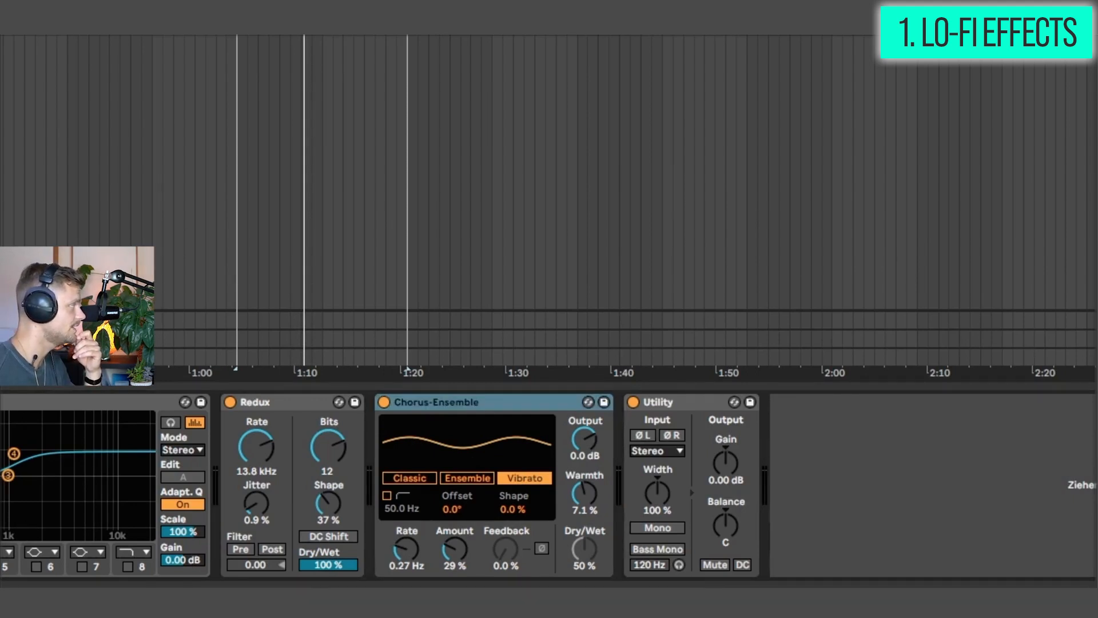
Insert the Auto Filter rack between Chorus-Ensemble and Utility and reveal the devices inside it
{"action": "left_click_drag", "start_coordinate": [1038, 510], "coordinate": [615, 477]}
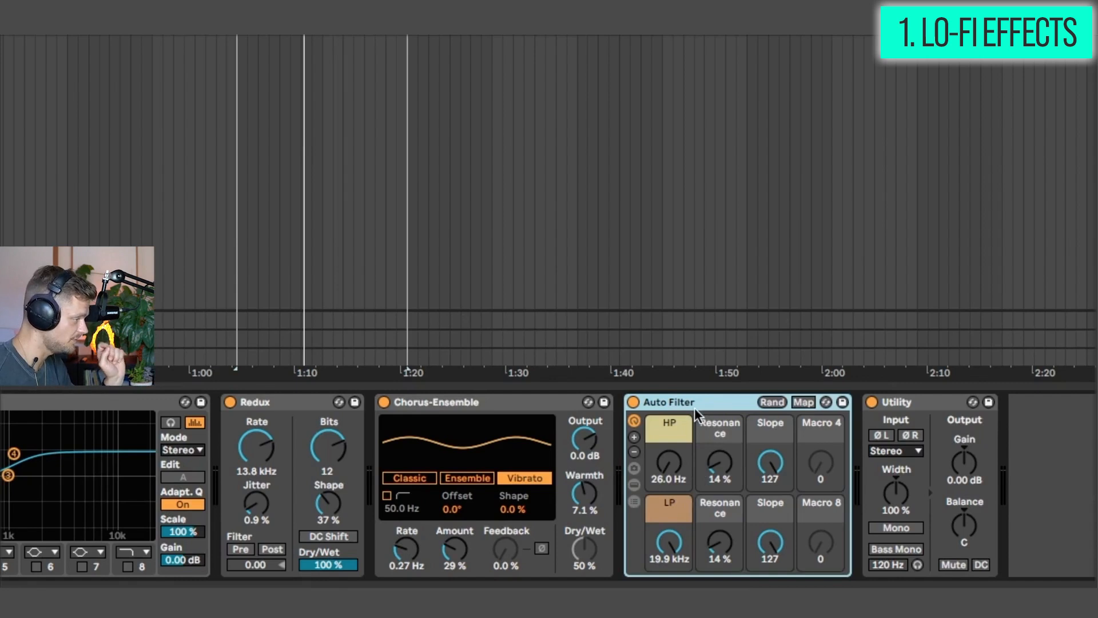
{"action": "left_click", "coordinate": [634, 485]}
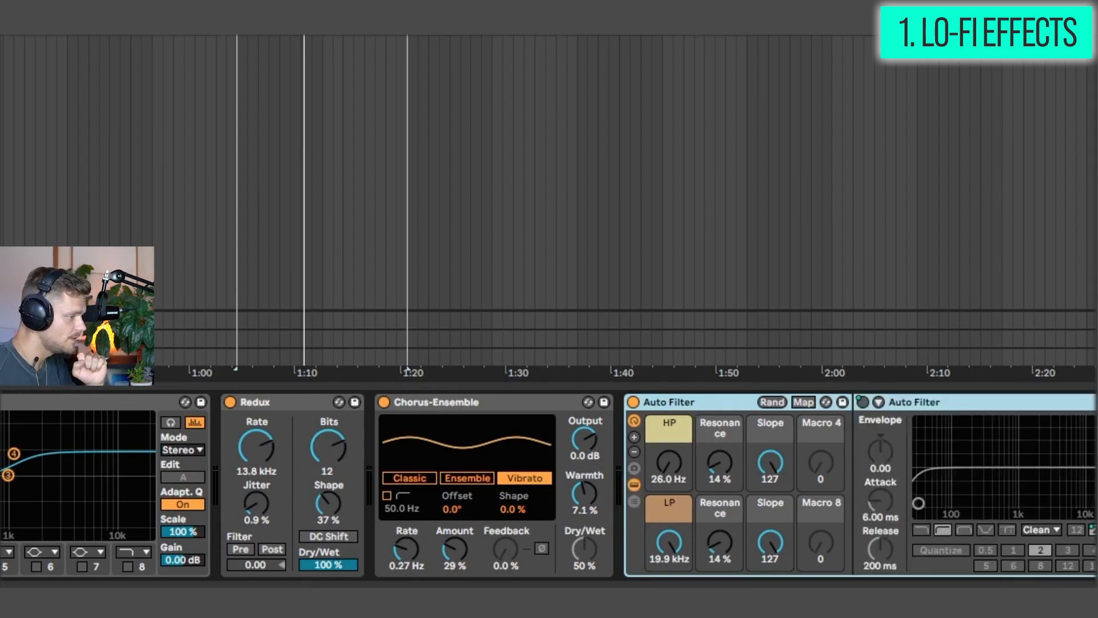
{"action": "scroll", "coordinate": [550, 486], "scroll_direction": "right", "scroll_amount": 5}
Sweep the Auto Filter rack's LP macro, bring it to about 1.12 kHz and collapse the inner devices
{"action": "left_click_drag", "start_coordinate": [349, 464], "coordinate": [349, 352]}
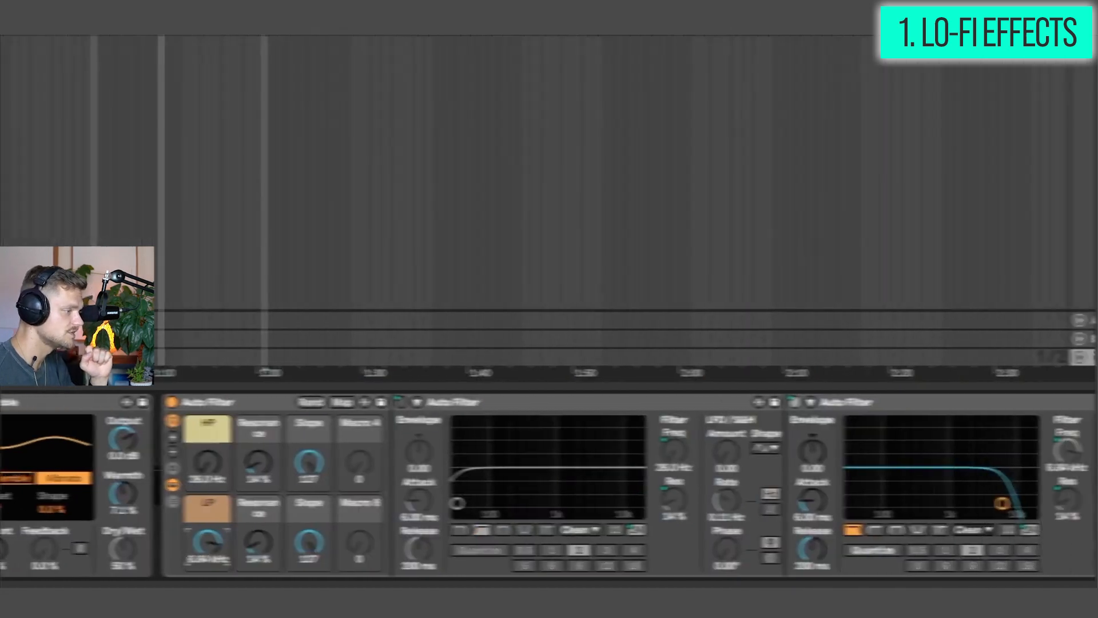
{"action": "left_click_drag", "start_coordinate": [350, 543], "coordinate": [350, 583]}
{"action": "left_click_drag", "start_coordinate": [142, 558], "coordinate": [141, 584]}
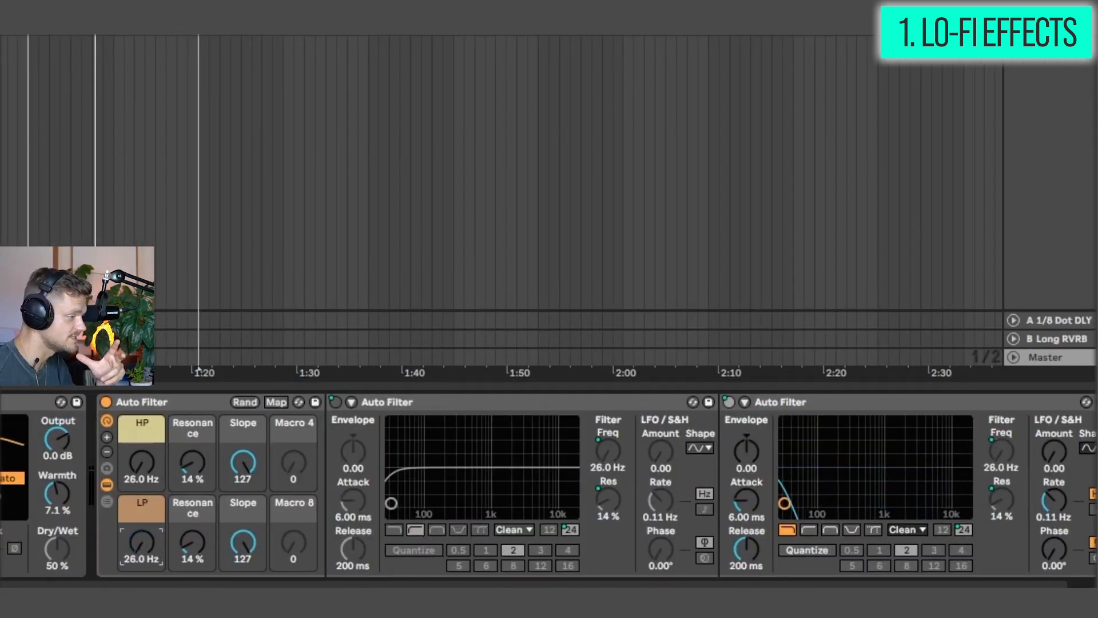
{"action": "left_click_drag", "start_coordinate": [141, 543], "coordinate": [141, 451]}
{"action": "left_click", "coordinate": [107, 485]}
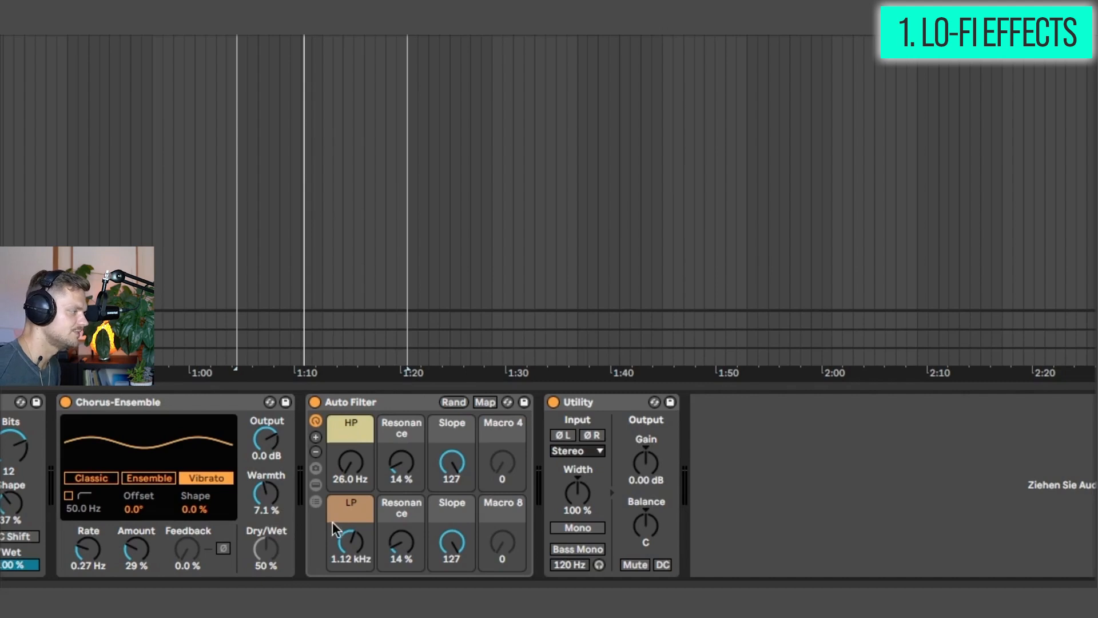
{"action": "left_click_drag", "start_coordinate": [345, 538], "coordinate": [345, 529]}
{"action": "left_click", "coordinate": [237, 37]}
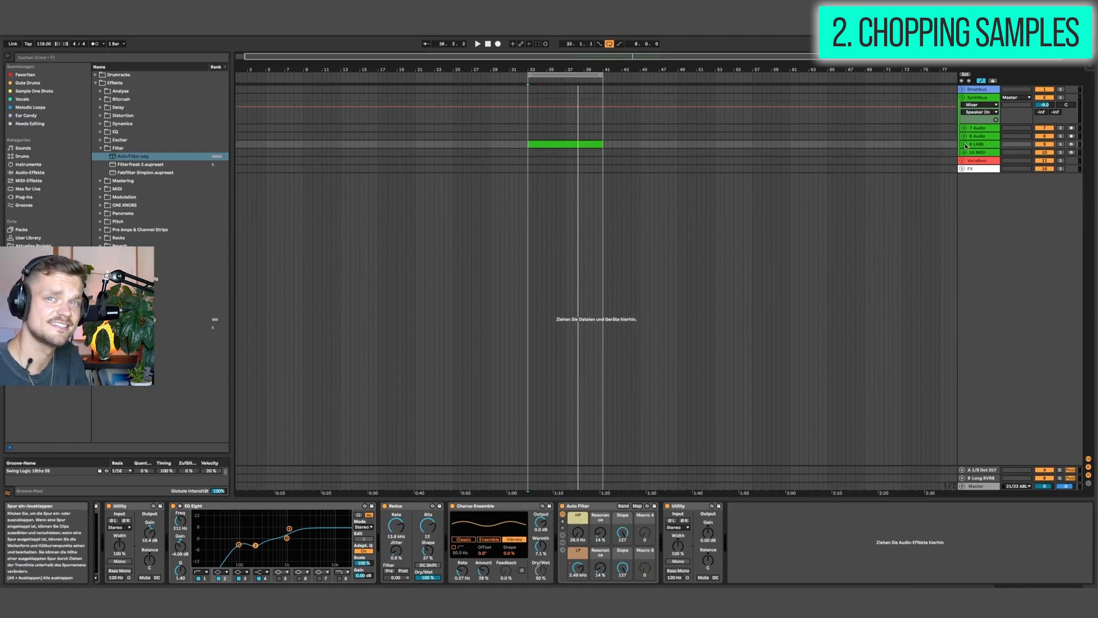
Freeze the LABS track
{"action": "left_click", "coordinate": [964, 144]}
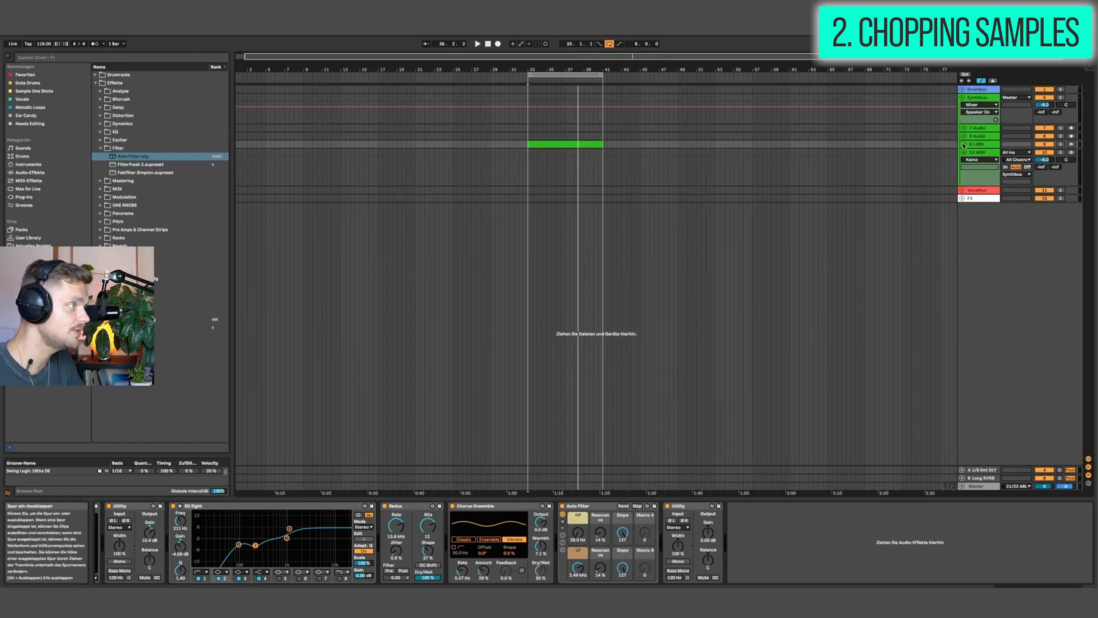
{"action": "right_click", "coordinate": [976, 144]}
{"action": "left_click", "coordinate": [1011, 207]}
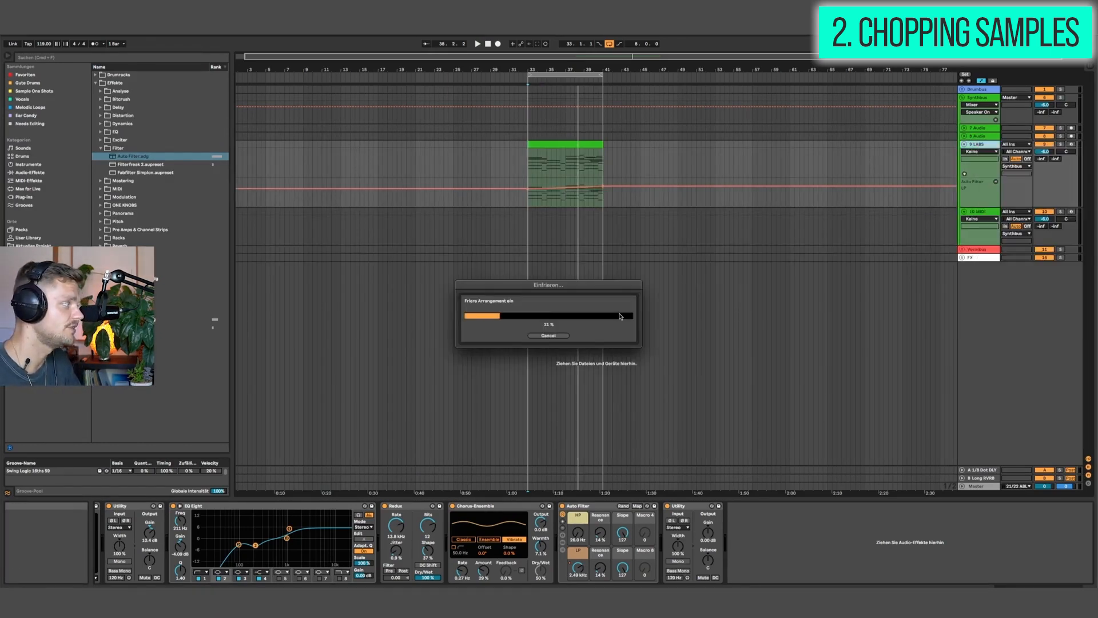
Insert a new audio track below LABS and copy the frozen LABS clip onto it at bar 33
{"action": "key", "text": "super+t"}
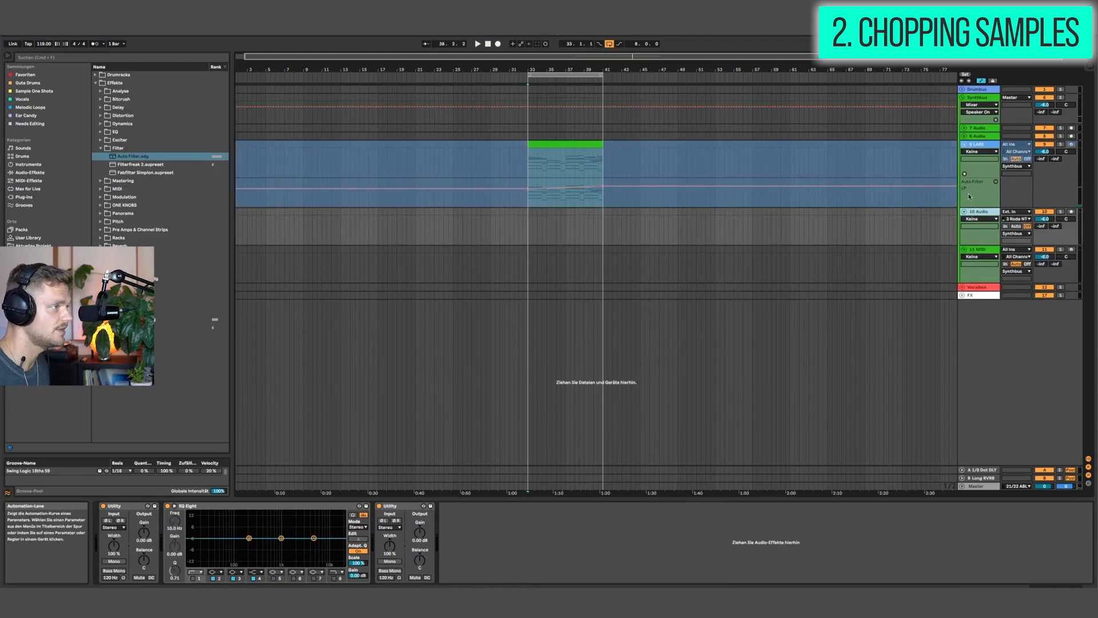
{"action": "left_click_drag", "start_coordinate": [574, 164], "coordinate": [570, 184]}
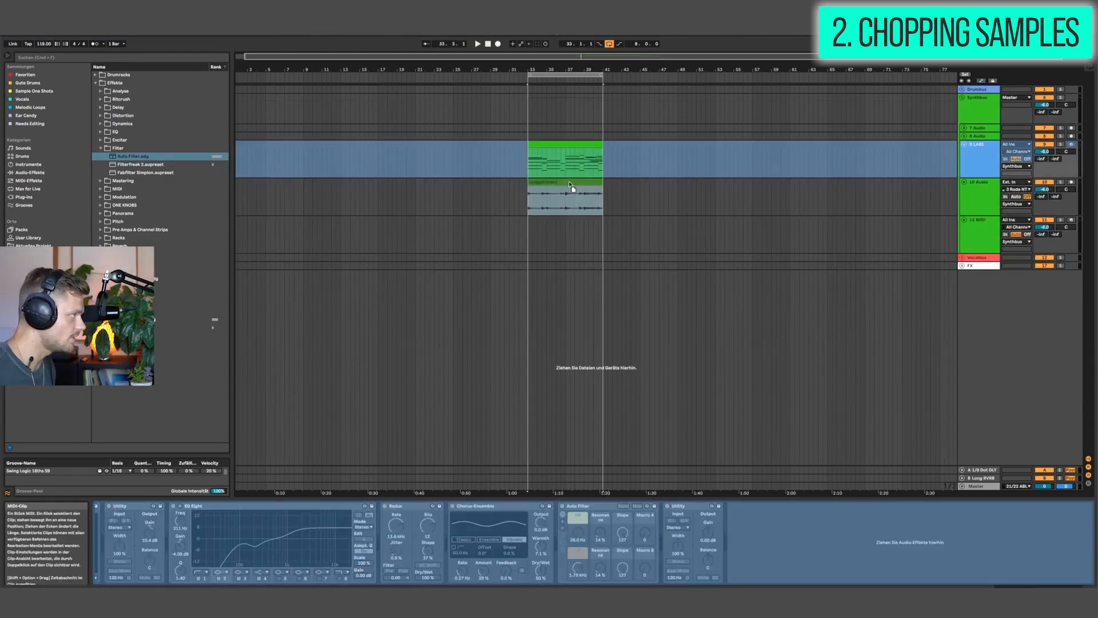
{"action": "key", "text": "alt"}
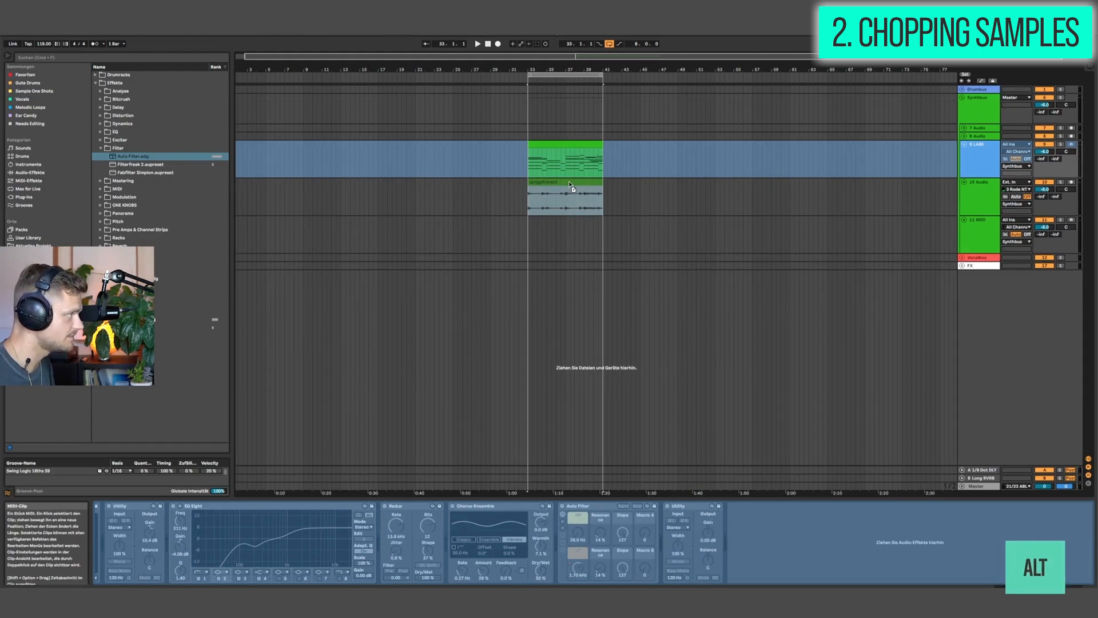
{"action": "left_click_drag", "start_coordinate": [569, 184], "coordinate": [570, 184]}
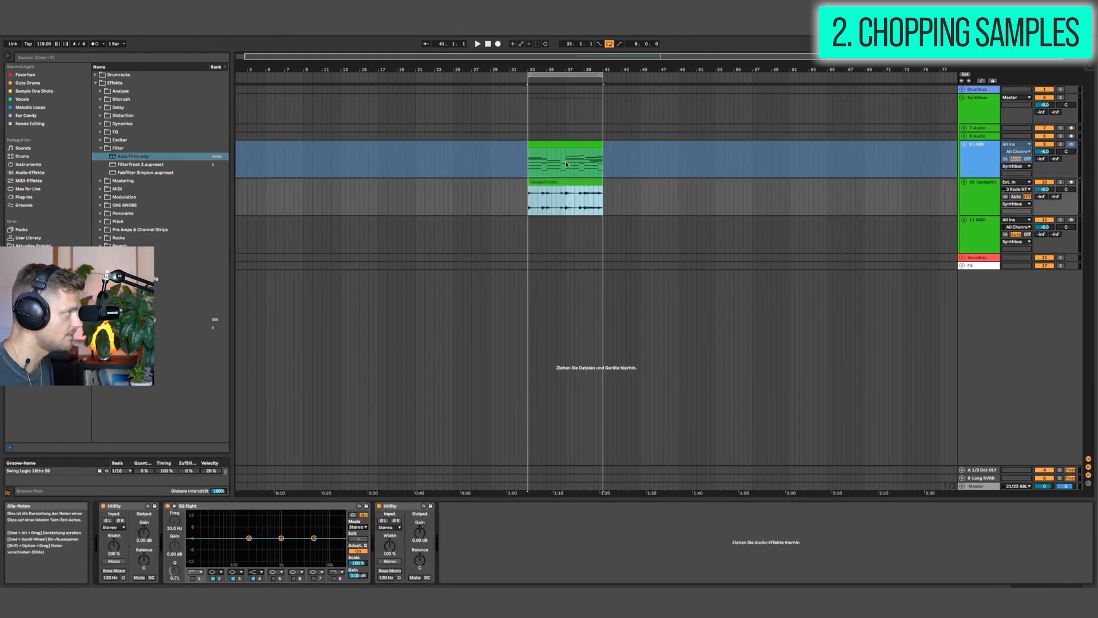
Collapse the LABS track and solo the new audio track below it
{"action": "left_click", "coordinate": [568, 144]}
{"action": "left_click_drag", "start_coordinate": [548, 67], "coordinate": [554, 87]}
{"action": "left_click", "coordinate": [965, 147]}
{"action": "key", "text": "plus"}
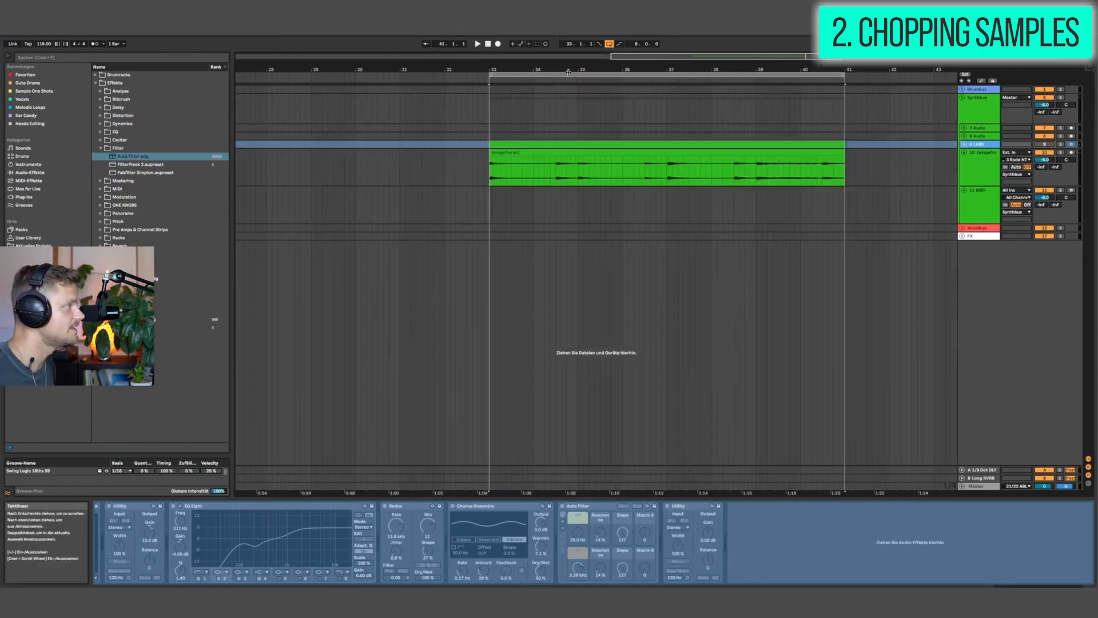
{"action": "left_click", "coordinate": [1061, 153]}
Open the bounced audio clip on the new track in the sample editor
{"action": "left_click", "coordinate": [725, 155]}
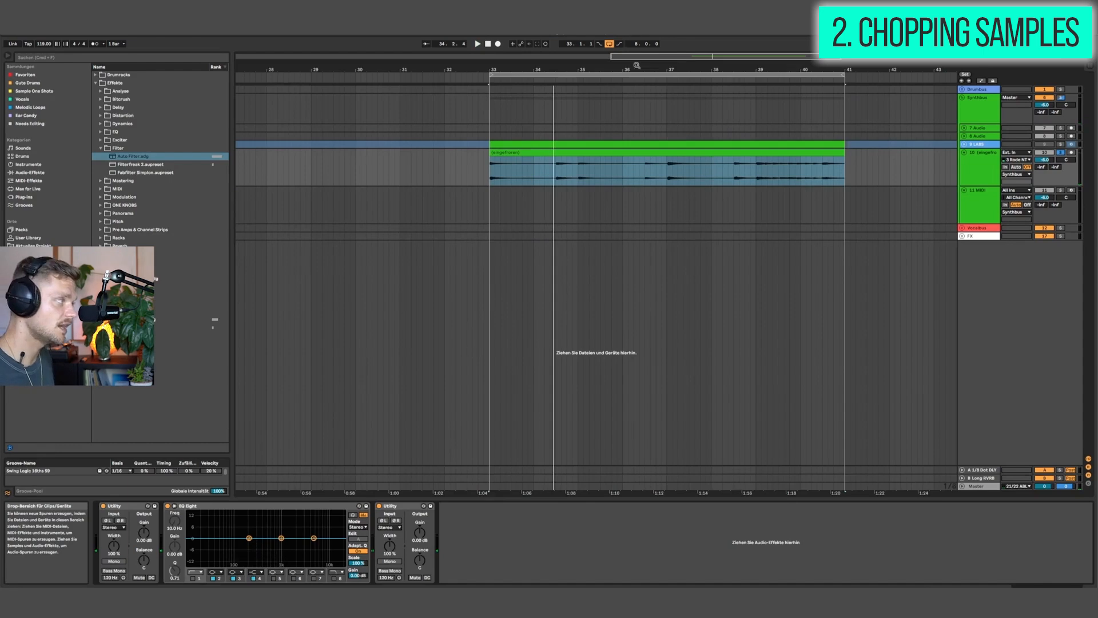
{"action": "left_click", "coordinate": [570, 151]}
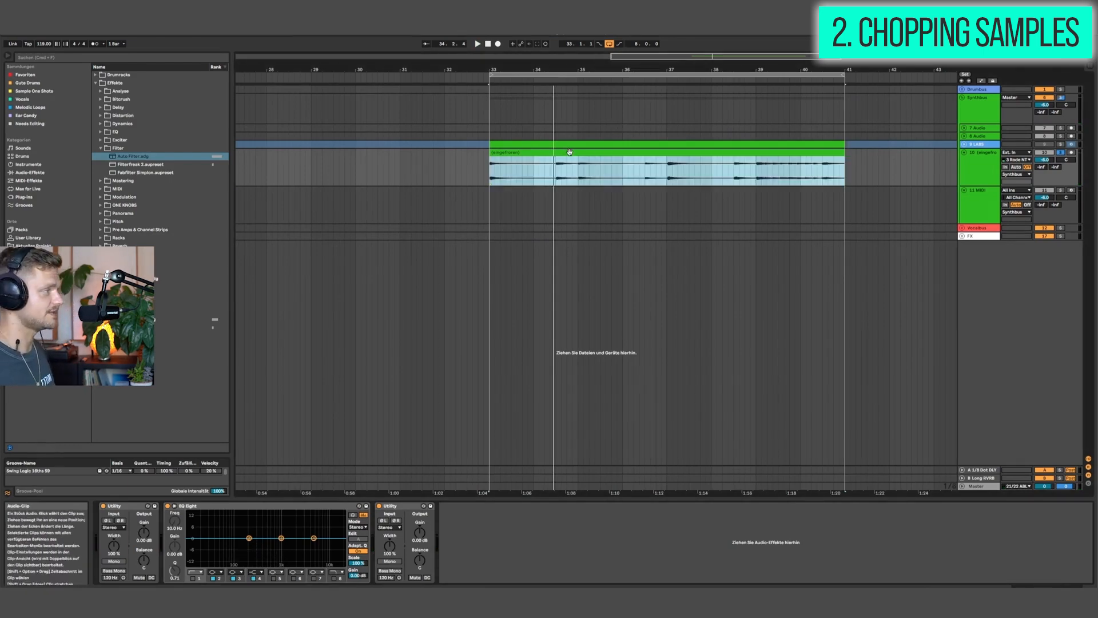
{"action": "double_click", "coordinate": [568, 152]}
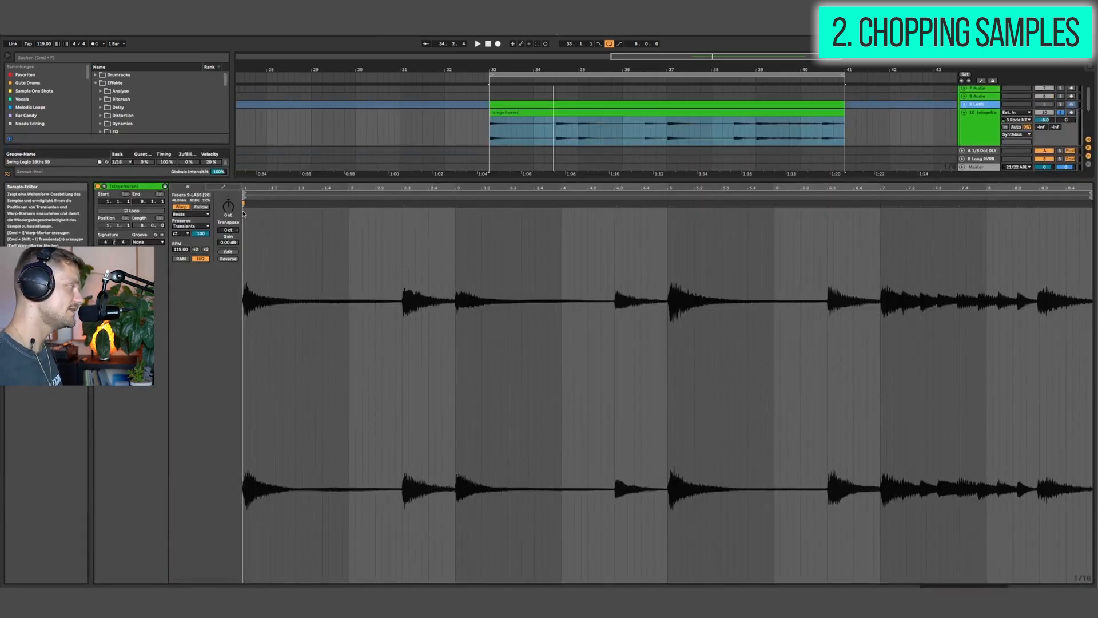
{"action": "left_click", "coordinate": [522, 180]}
{"action": "left_click", "coordinate": [556, 146]}
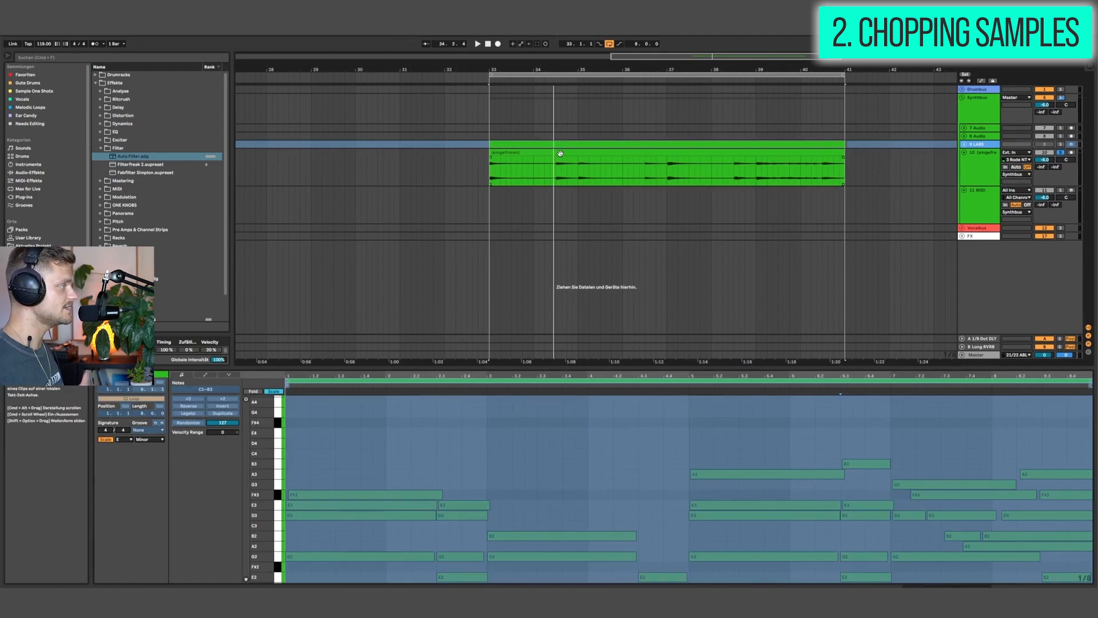
{"action": "left_click", "coordinate": [559, 153]}
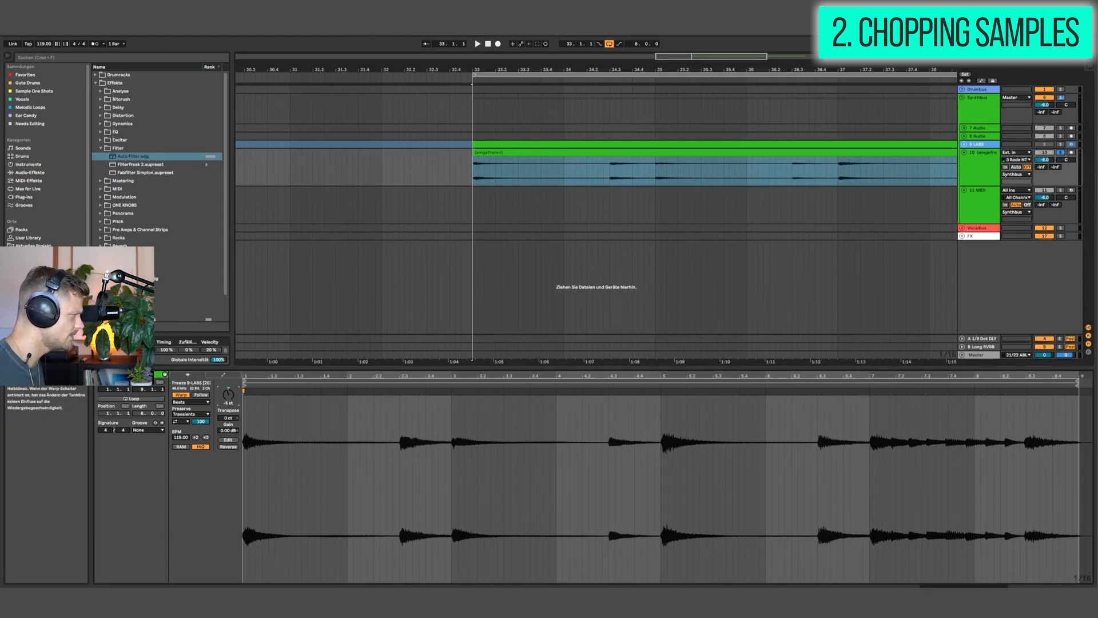
Select the whole bounced audio clip and audition it from bar 33
{"action": "left_click_drag", "start_coordinate": [602, 67], "coordinate": [548, 57]}
{"action": "left_click", "coordinate": [781, 162]}
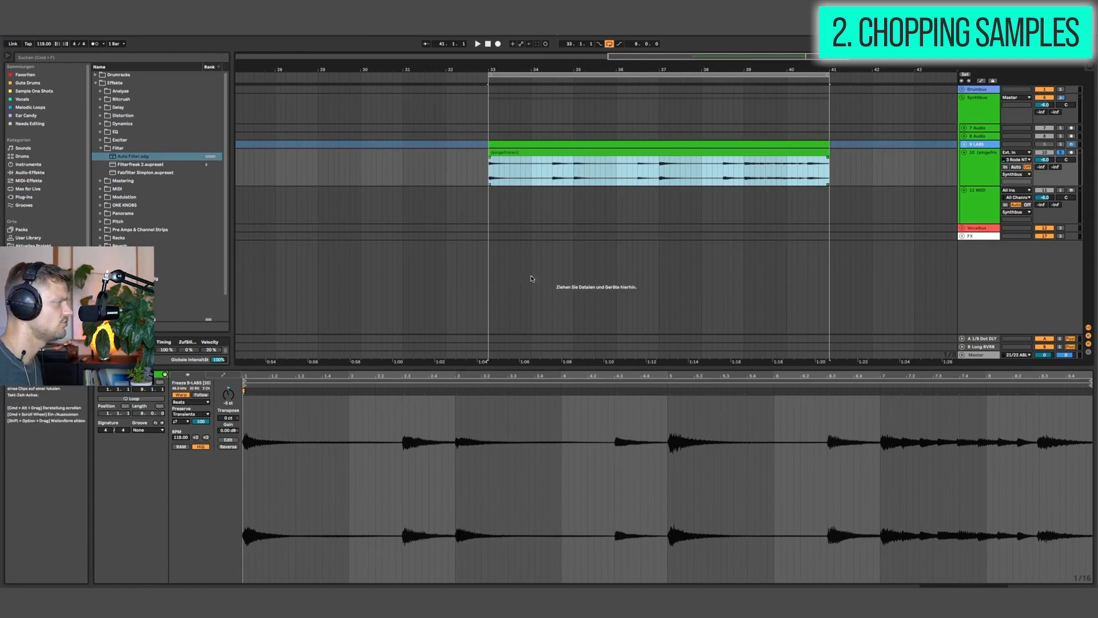
{"action": "key", "text": "space"}
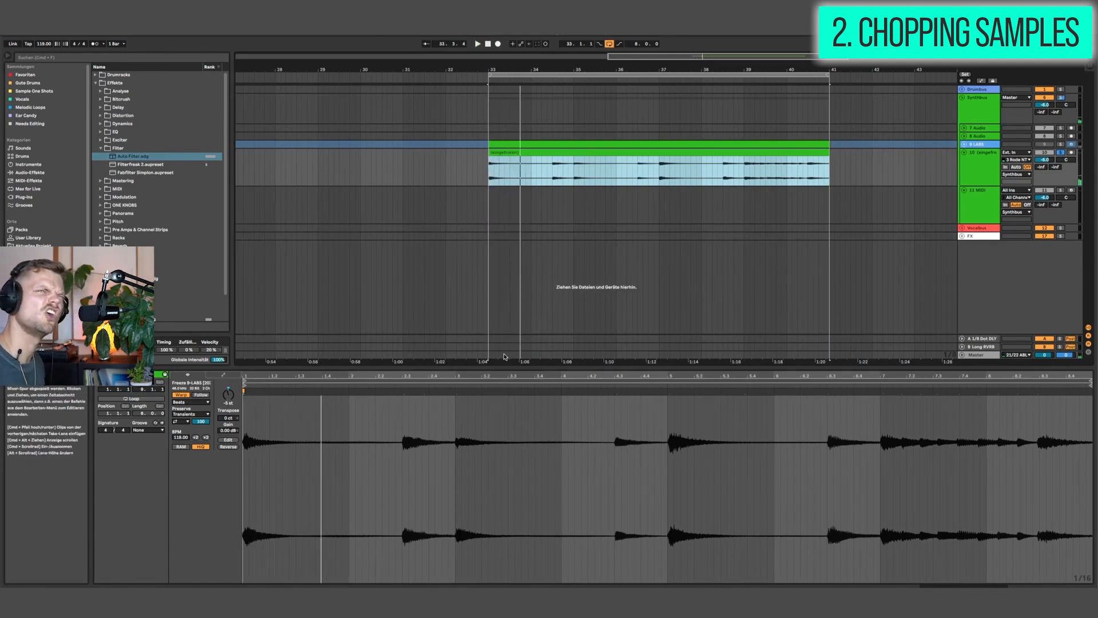
Split the bounced audio clip twice, once in the second half of bar 33 and once just after bar 34
{"action": "left_click", "coordinate": [505, 173]}
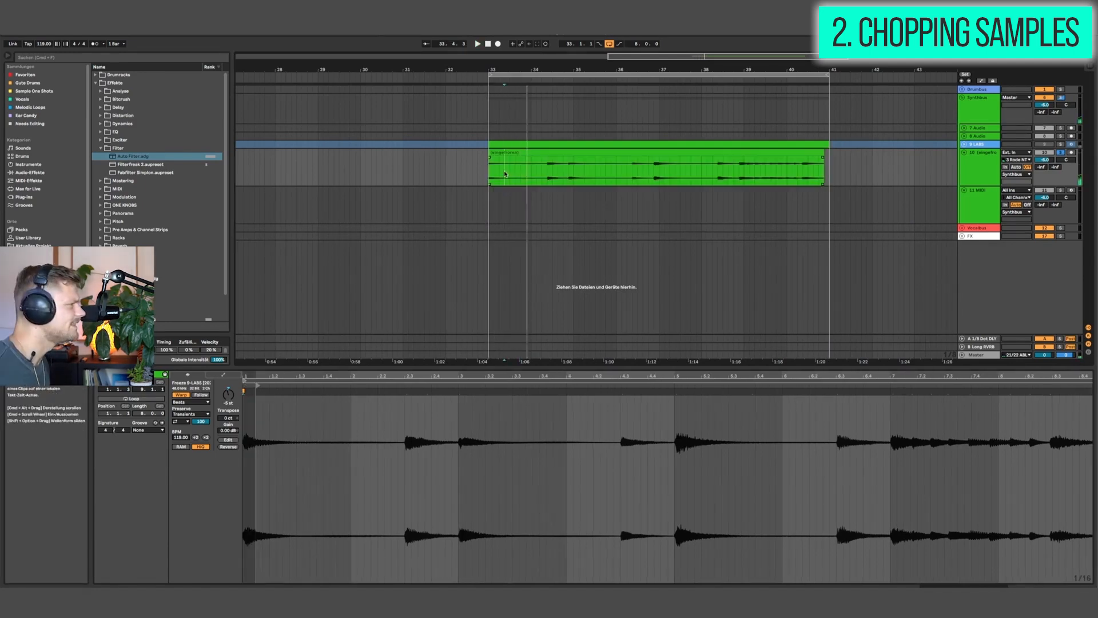
{"action": "left_click", "coordinate": [503, 151]}
{"action": "left_click_drag", "start_coordinate": [506, 70], "coordinate": [545, 239]}
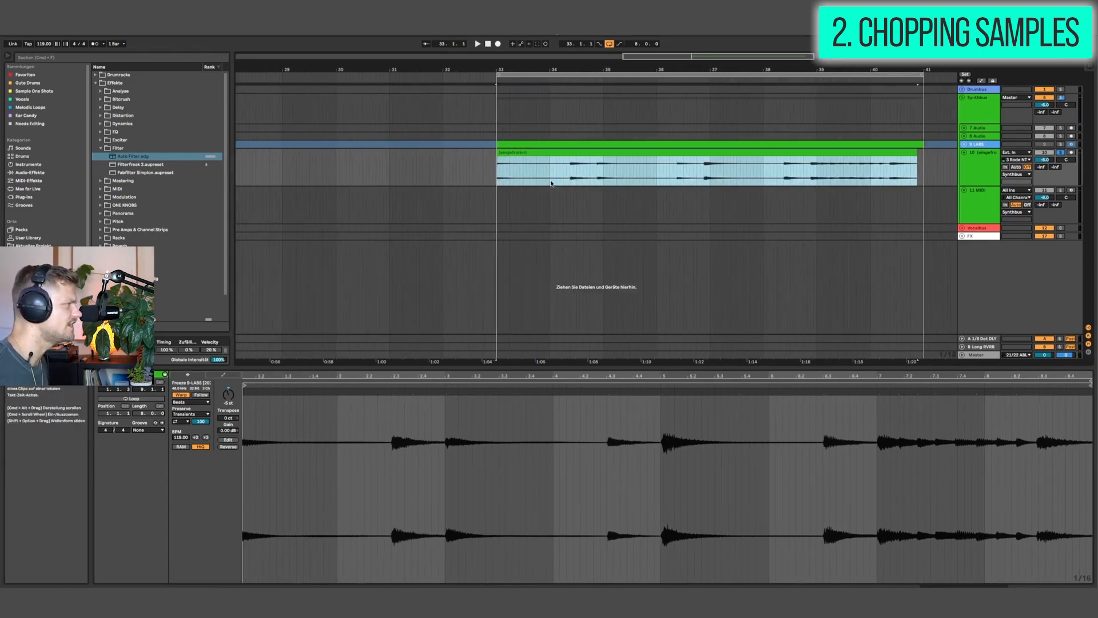
{"action": "left_click", "coordinate": [528, 174]}
{"action": "key", "text": "super+e"}
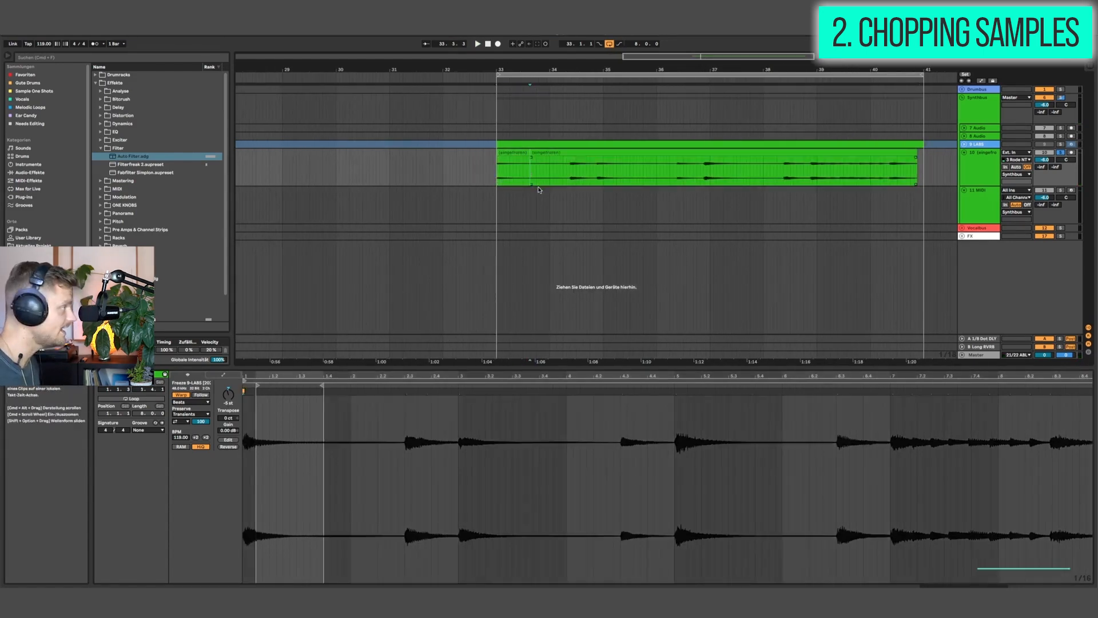
{"action": "left_click", "coordinate": [560, 175]}
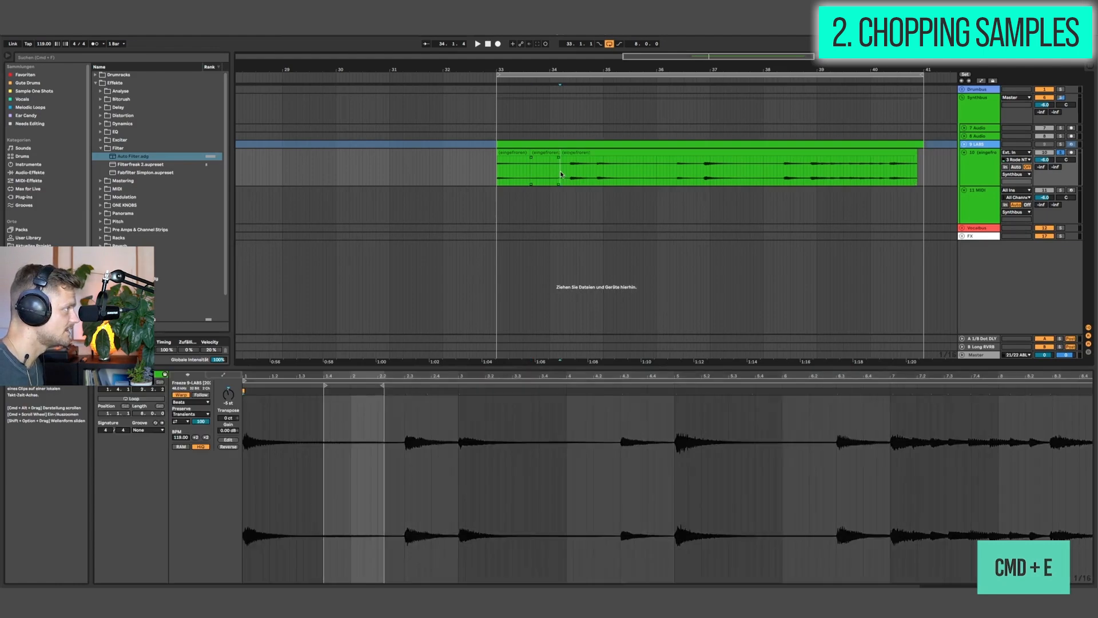
{"action": "key", "text": "super+e"}
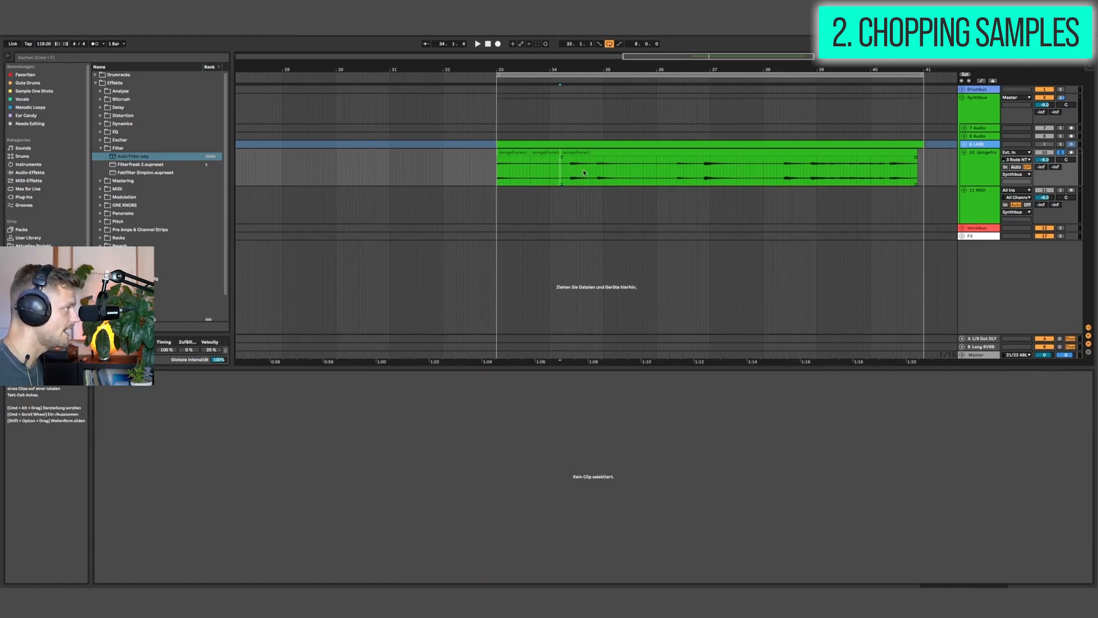
Reverse the short slice just before bar 34 of the chopped audio clip
{"action": "left_click", "coordinate": [584, 172]}
{"action": "key", "text": "plus"}
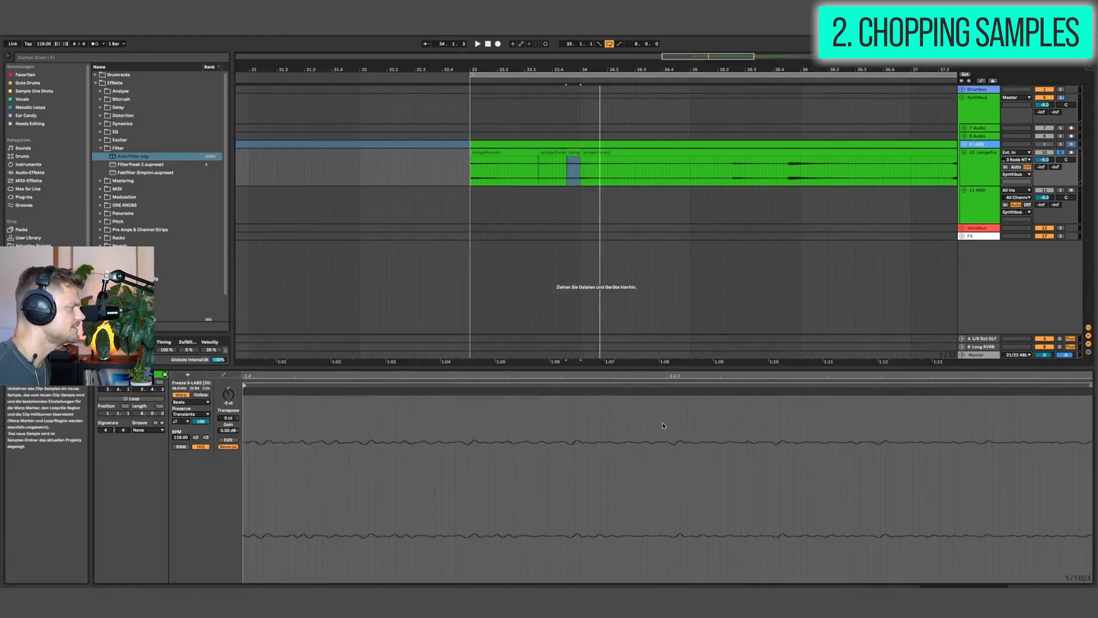
{"action": "left_click_drag", "start_coordinate": [588, 378], "coordinate": [607, 293]}
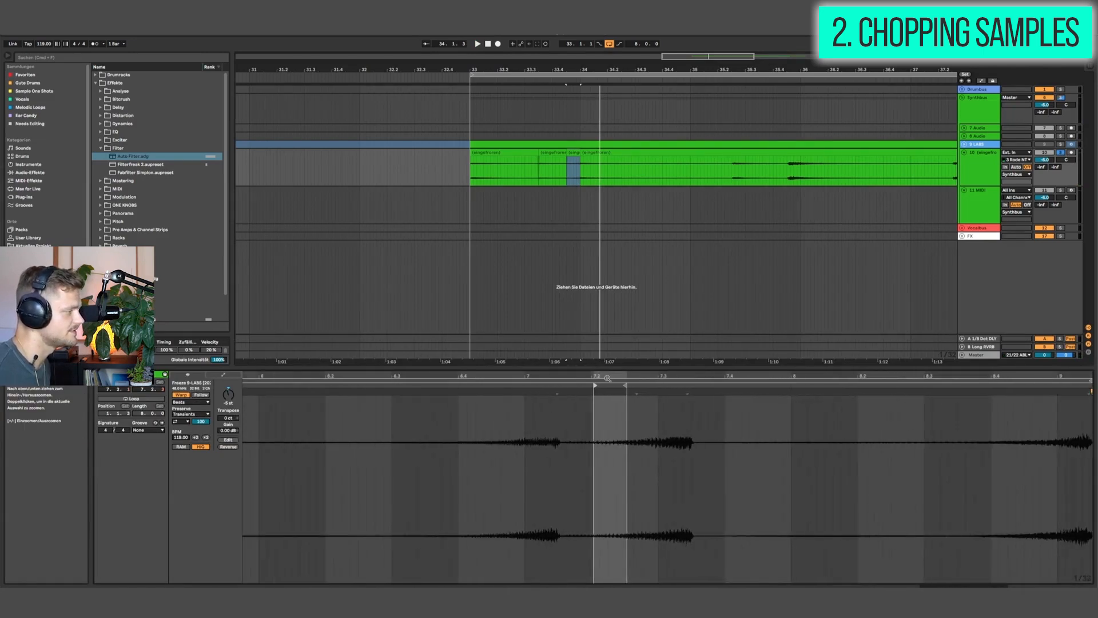
Audition the chopped slices from bar 33 and around the cut at bar 34
{"action": "left_click", "coordinate": [501, 158]}
{"action": "key", "text": "space"}
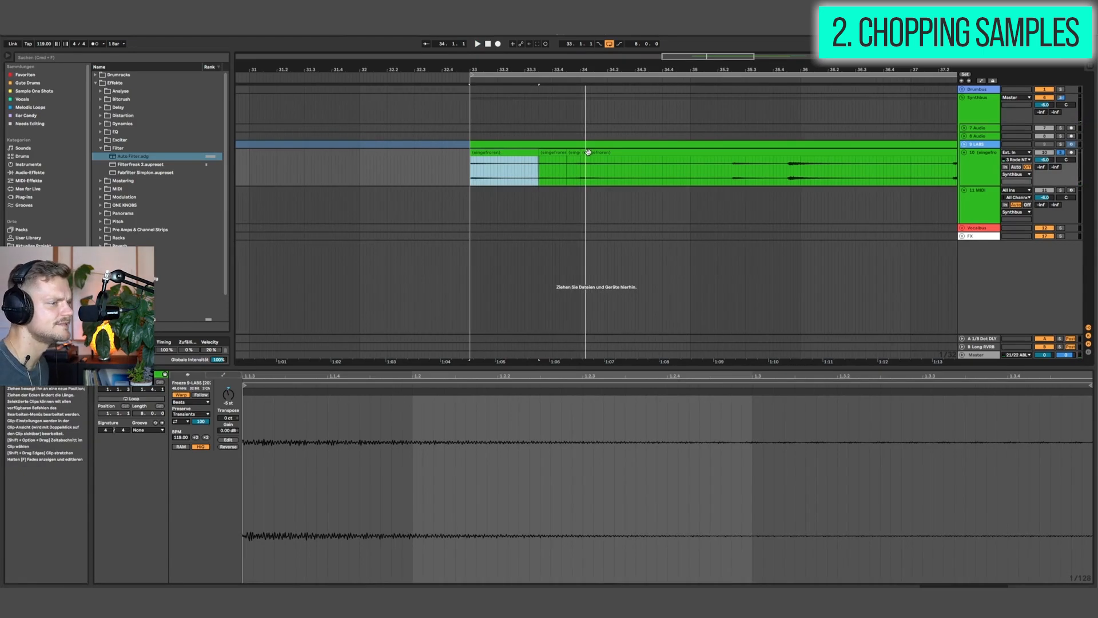
{"action": "left_click", "coordinate": [588, 152]}
{"action": "mouse_move", "coordinate": [574, 70]}
{"action": "left_mouse_down"}
{"action": "mouse_move", "coordinate": [603, 103]}
{"action": "mouse_move", "coordinate": [616, 166]}
{"action": "left_mouse_up"}
{"action": "key", "text": "space"}
{"action": "key", "text": "space"}
{"action": "left_click", "coordinate": [605, 172]}
{"action": "key", "text": "space"}
Enlarge the audio track's height and shape a short fade at the slice boundary by bar 34
{"action": "left_click_drag", "start_coordinate": [633, 69], "coordinate": [585, 182]}
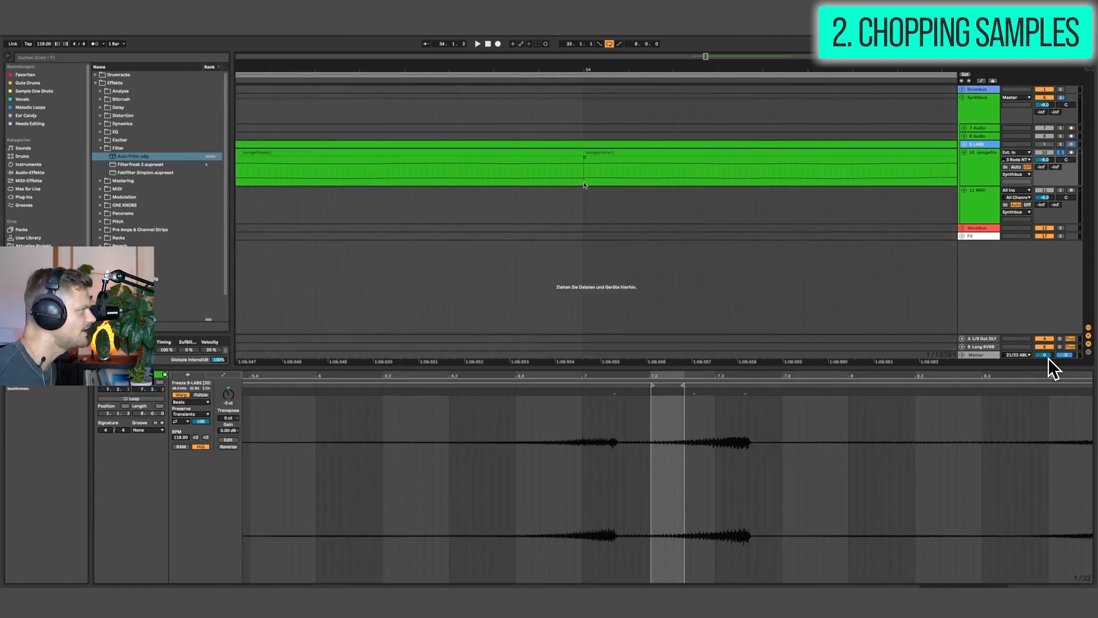
{"action": "left_click_drag", "start_coordinate": [978, 186], "coordinate": [967, 370]}
{"action": "mouse_move", "coordinate": [592, 69]}
{"action": "left_mouse_down"}
{"action": "mouse_move", "coordinate": [597, 132]}
{"action": "mouse_move", "coordinate": [507, 172]}
{"action": "mouse_move", "coordinate": [464, 158]}
{"action": "mouse_move", "coordinate": [559, 157]}
{"action": "left_mouse_up"}
{"action": "left_click", "coordinate": [501, 159]}
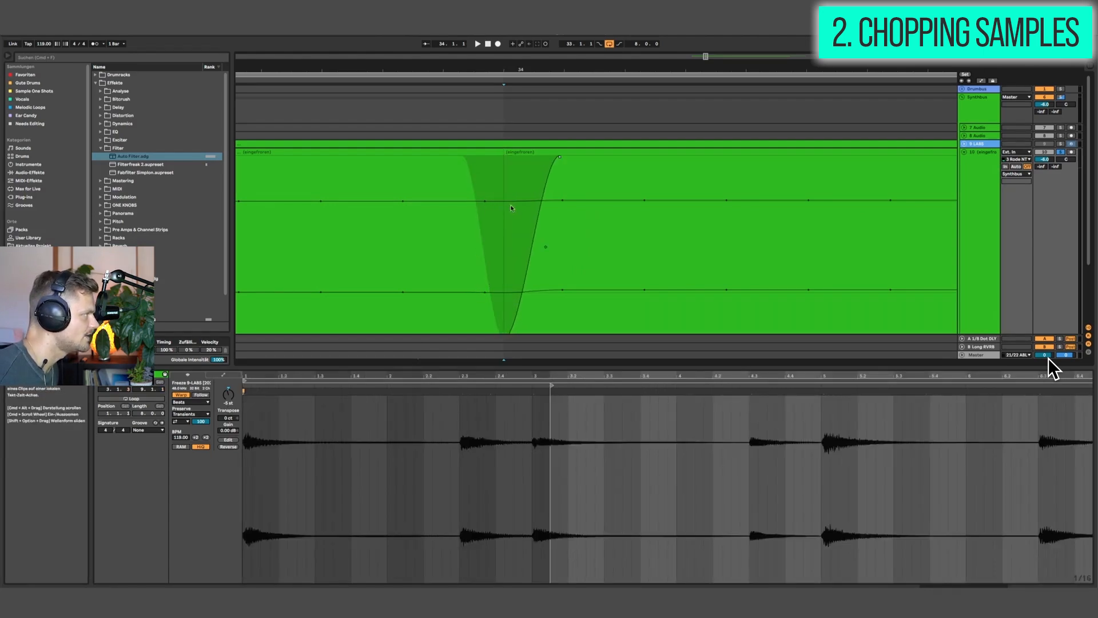
{"action": "left_click_drag", "start_coordinate": [567, 67], "coordinate": [566, 35]}
{"action": "left_click", "coordinate": [479, 166]}
{"action": "left_click_drag", "start_coordinate": [565, 157], "coordinate": [539, 157]}
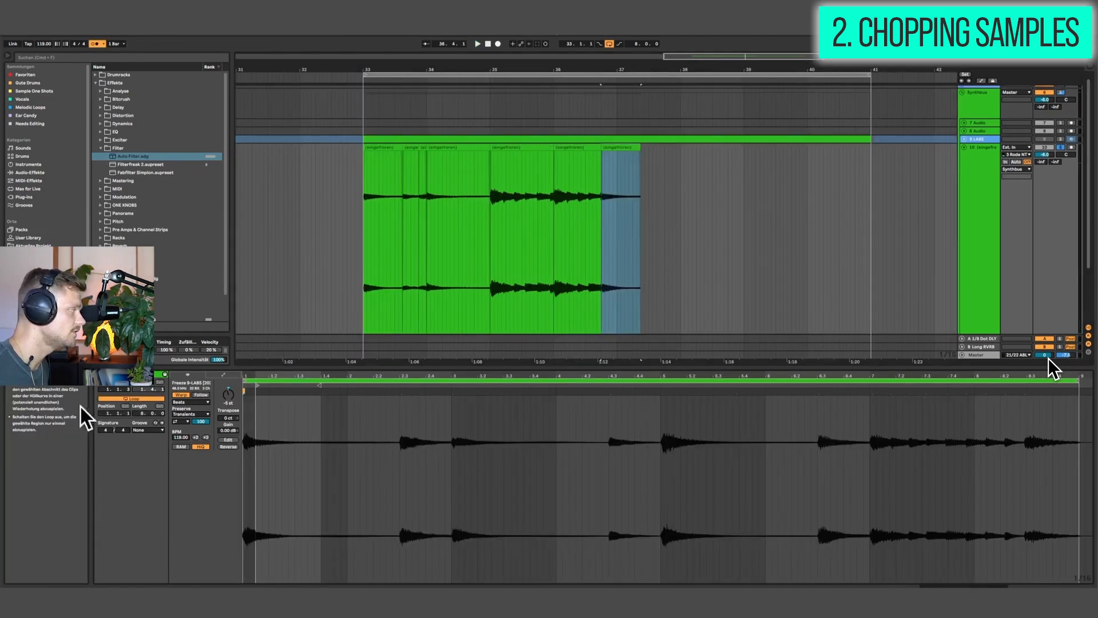
Turn on looping for the last slice and shift its start marker forward in the sample
{"action": "left_click", "coordinate": [133, 399]}
{"action": "mouse_move", "coordinate": [256, 386]}
{"action": "left_mouse_down"}
{"action": "mouse_move", "coordinate": [316, 386]}
{"action": "mouse_move", "coordinate": [250, 387]}
{"action": "mouse_move", "coordinate": [283, 388]}
{"action": "left_mouse_up"}
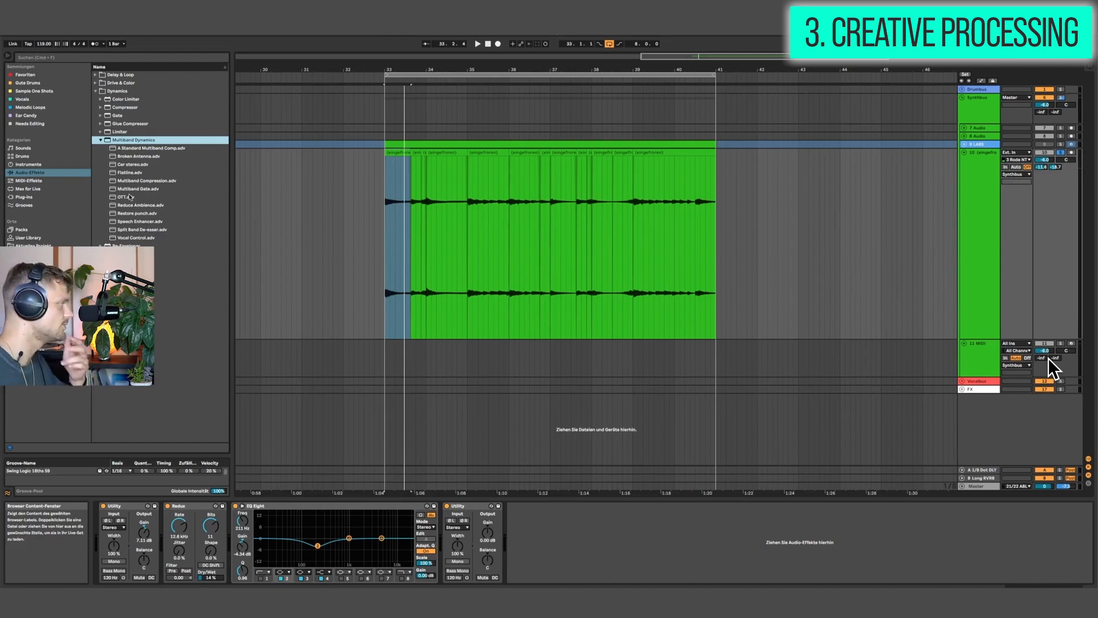
Insert the OTT preset between EQ Eight and the last Utility, audition it, and set its Amount to 17%
{"action": "left_click", "coordinate": [126, 198]}
{"action": "left_click_drag", "start_coordinate": [121, 199], "coordinate": [459, 554]}
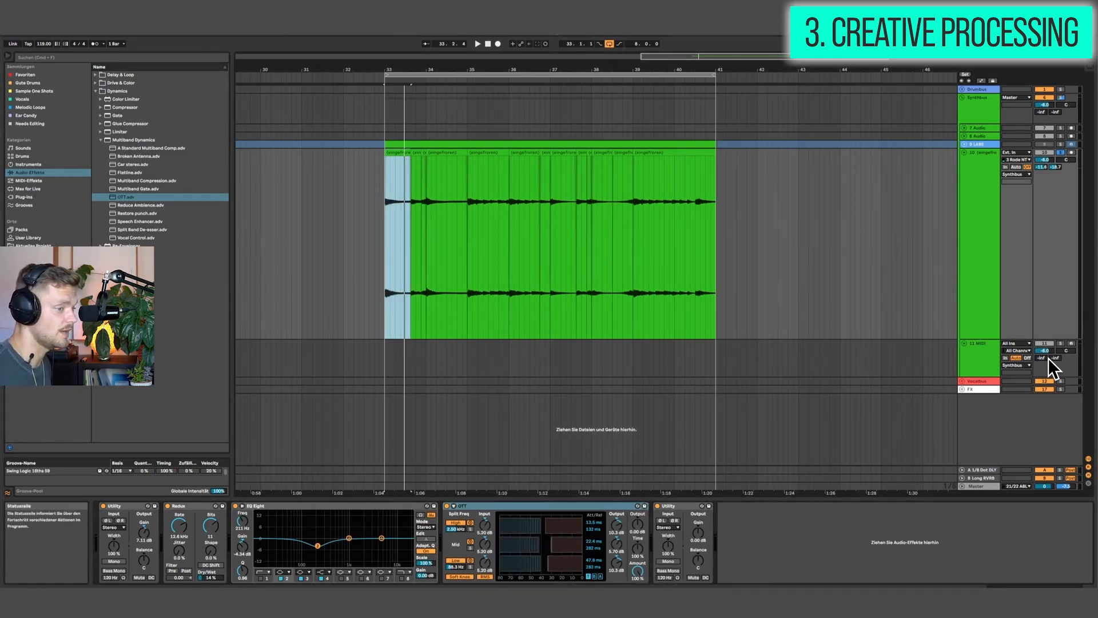
{"action": "key", "text": "space"}
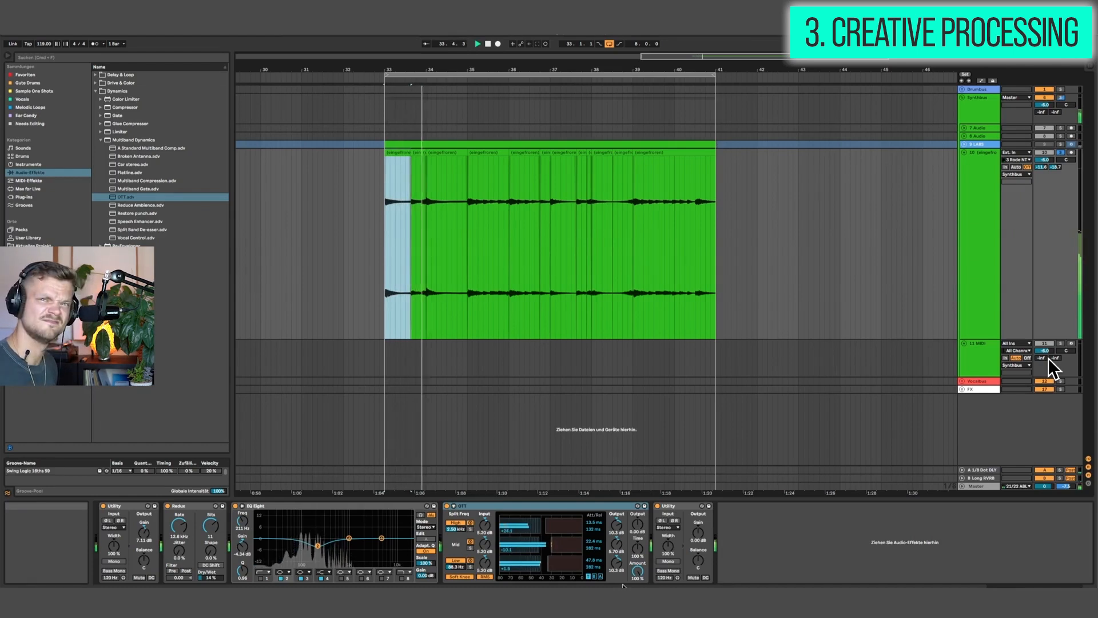
{"action": "key", "text": "space"}
{"action": "left_click_drag", "start_coordinate": [635, 571], "coordinate": [633, 573]}
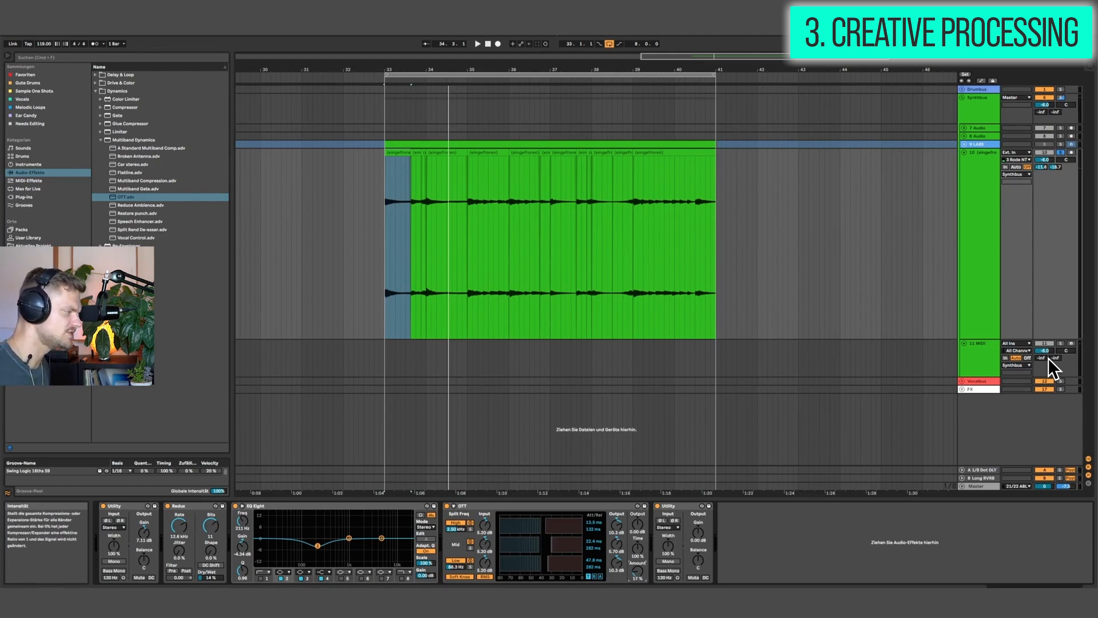
Play the loop and compare the sound with OTT bypassed and enabled
{"action": "key", "text": "space"}
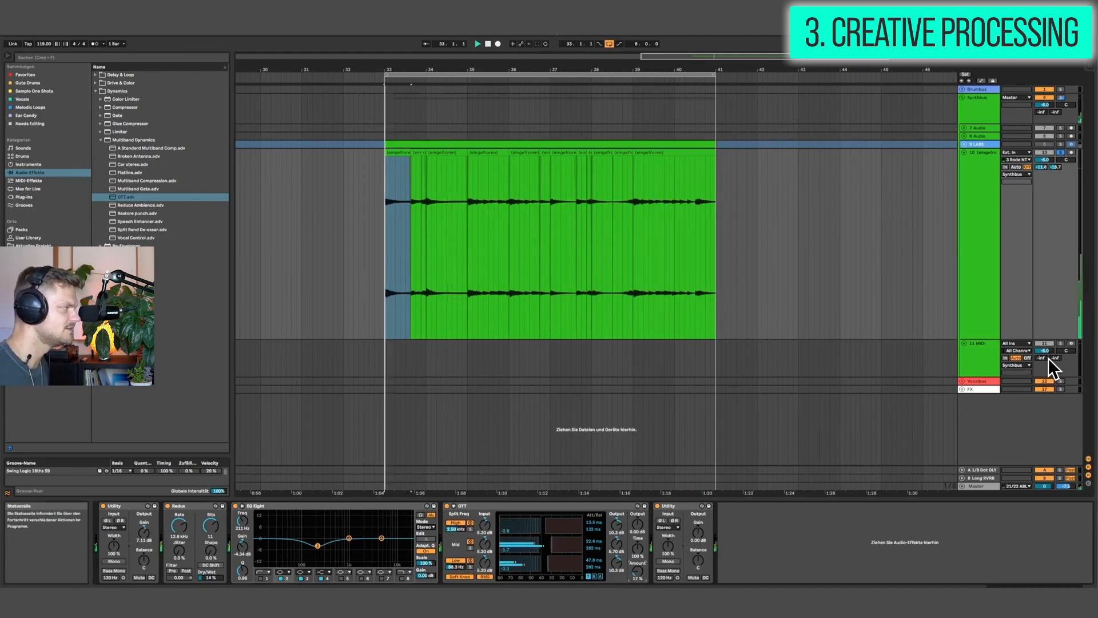
{"action": "left_click", "coordinate": [448, 507]}
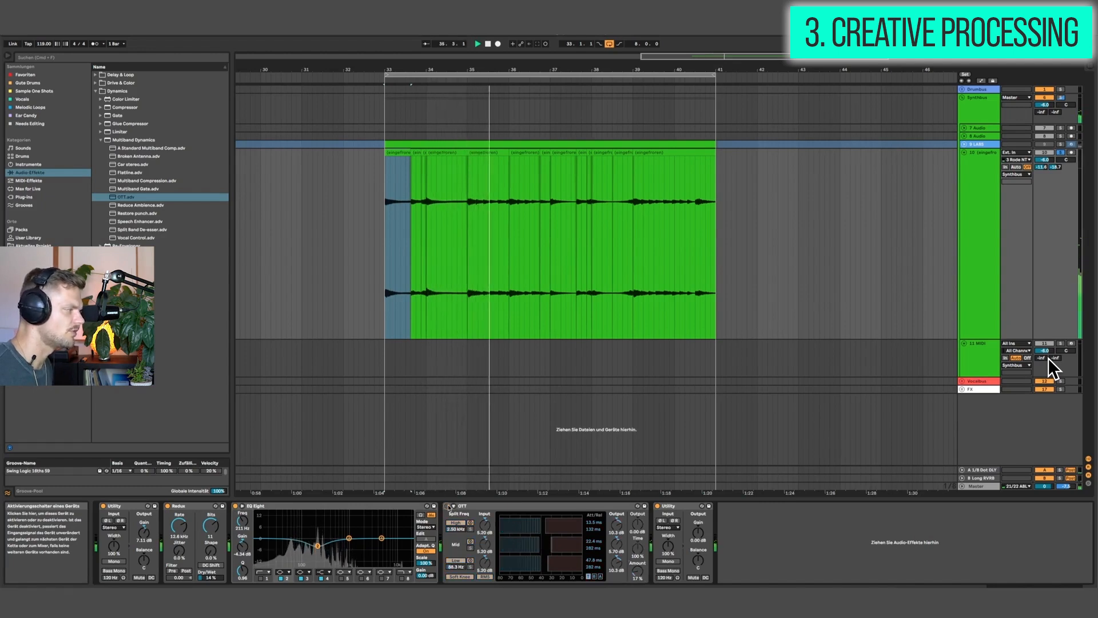
{"action": "left_click", "coordinate": [448, 506]}
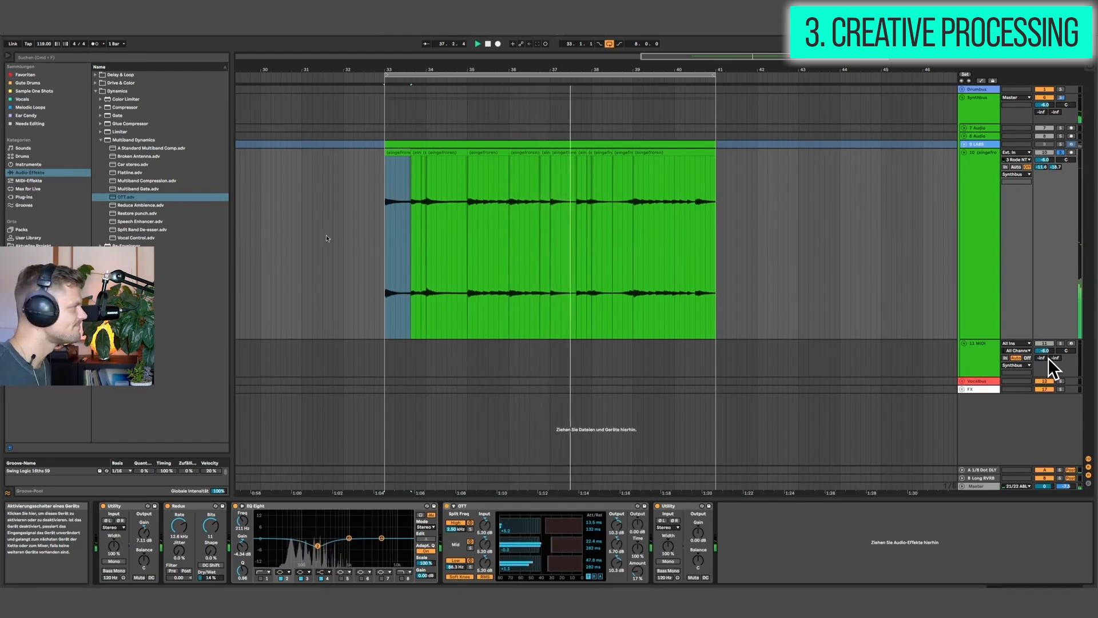
Insert a Glue Compressor after OTT with a threshold of -23.8 dB, followed by the Saturator rack from the Distortion presets
{"action": "left_click_drag", "start_coordinate": [130, 123], "coordinate": [703, 592]}
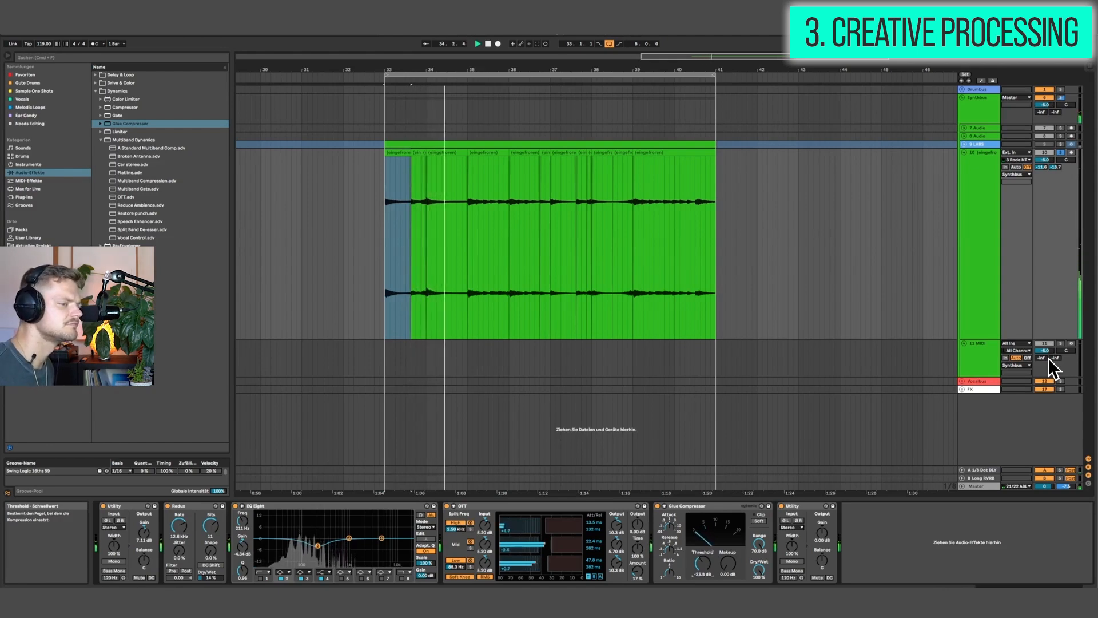
{"action": "left_click_drag", "start_coordinate": [702, 569], "coordinate": [702, 567]}
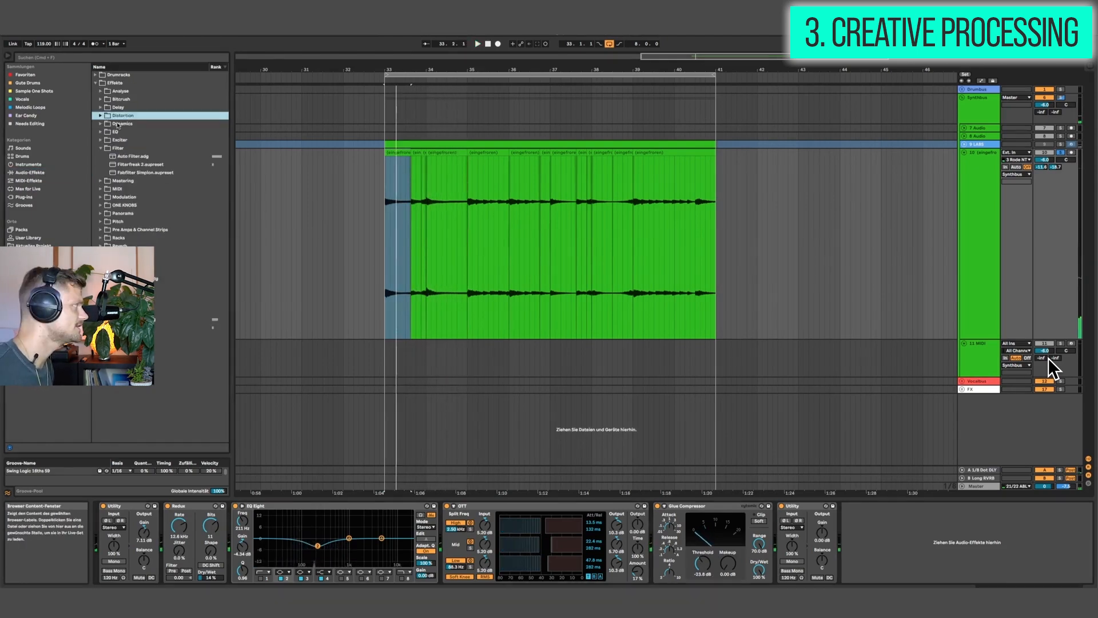
{"action": "left_click", "coordinate": [101, 116]}
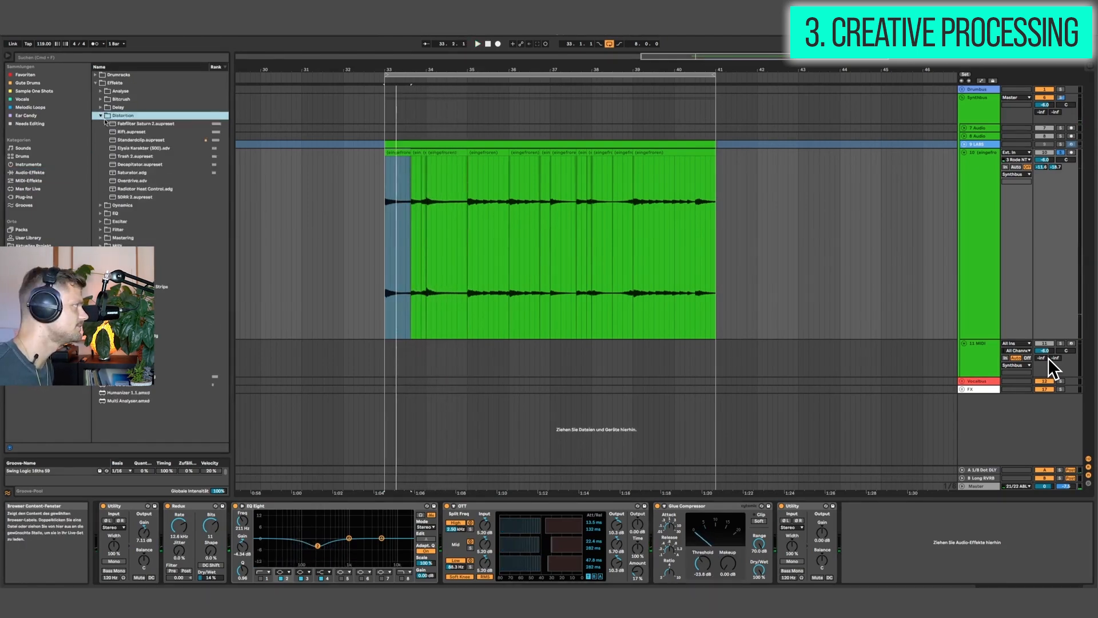
{"action": "double_click", "coordinate": [131, 172]}
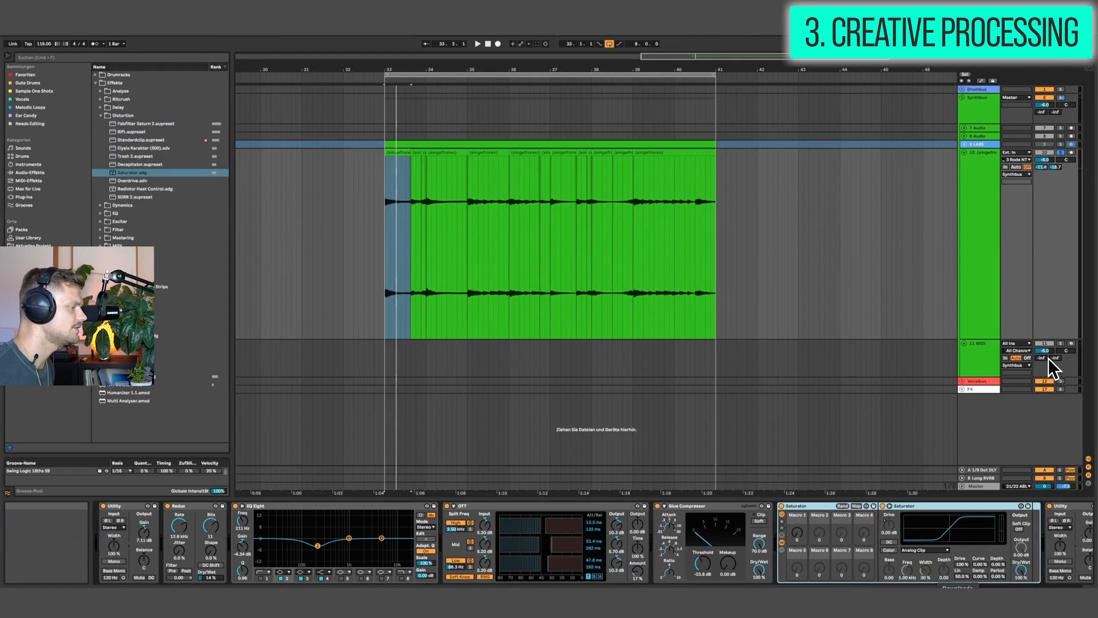
{"action": "left_click", "coordinate": [723, 529]}
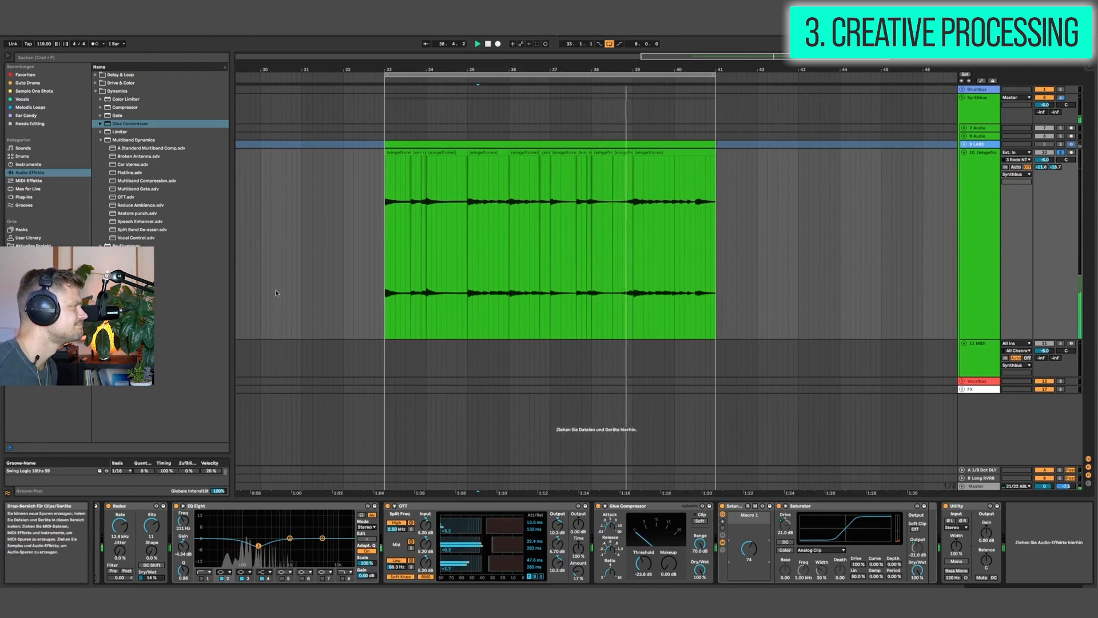
Insert a Delay after the Saturator, set its filter to about 1.29 kHz, enable Ping Pong, and reduce the Dry/Wet mix
{"action": "left_click", "coordinate": [117, 75]}
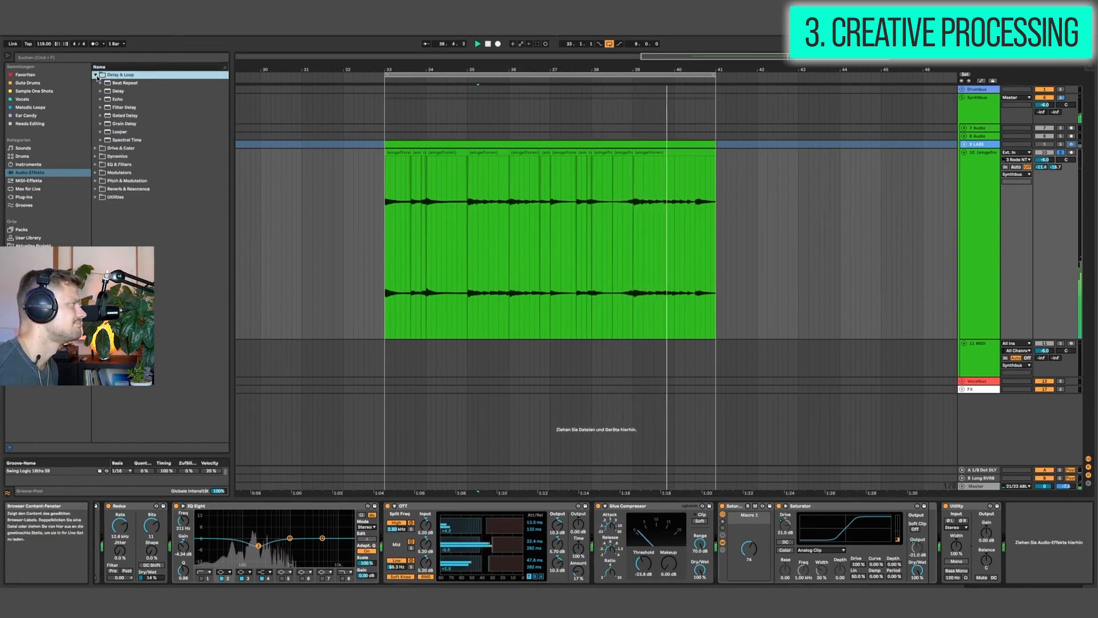
{"action": "left_click", "coordinate": [122, 91]}
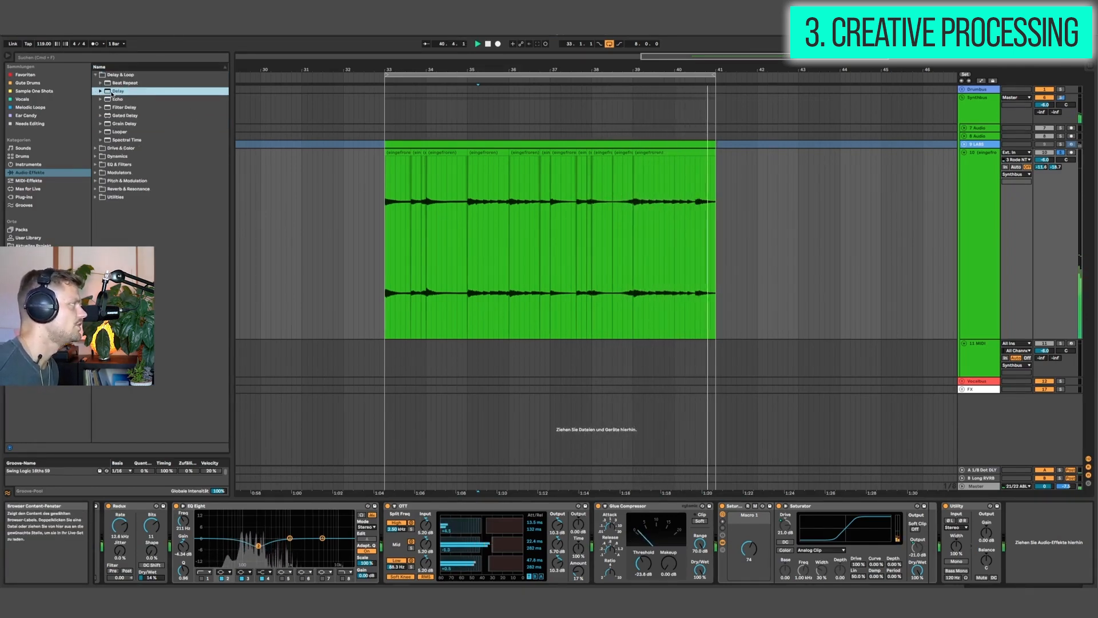
{"action": "left_click_drag", "start_coordinate": [967, 539], "coordinate": [967, 573]}
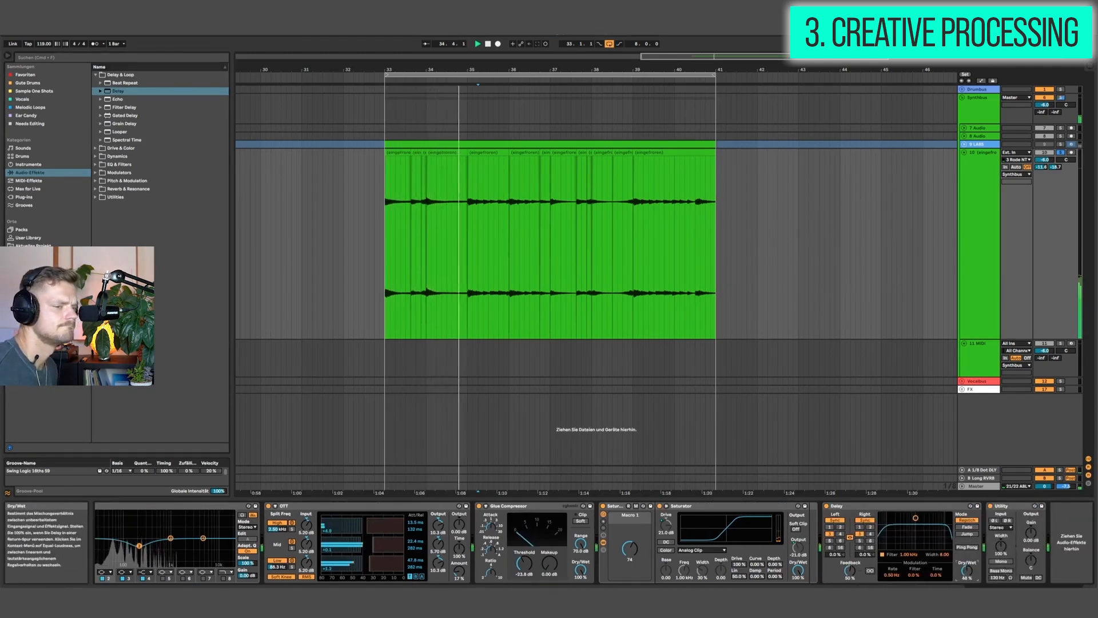
{"action": "left_click_drag", "start_coordinate": [916, 518], "coordinate": [918, 537]}
{"action": "left_click", "coordinate": [967, 547]}
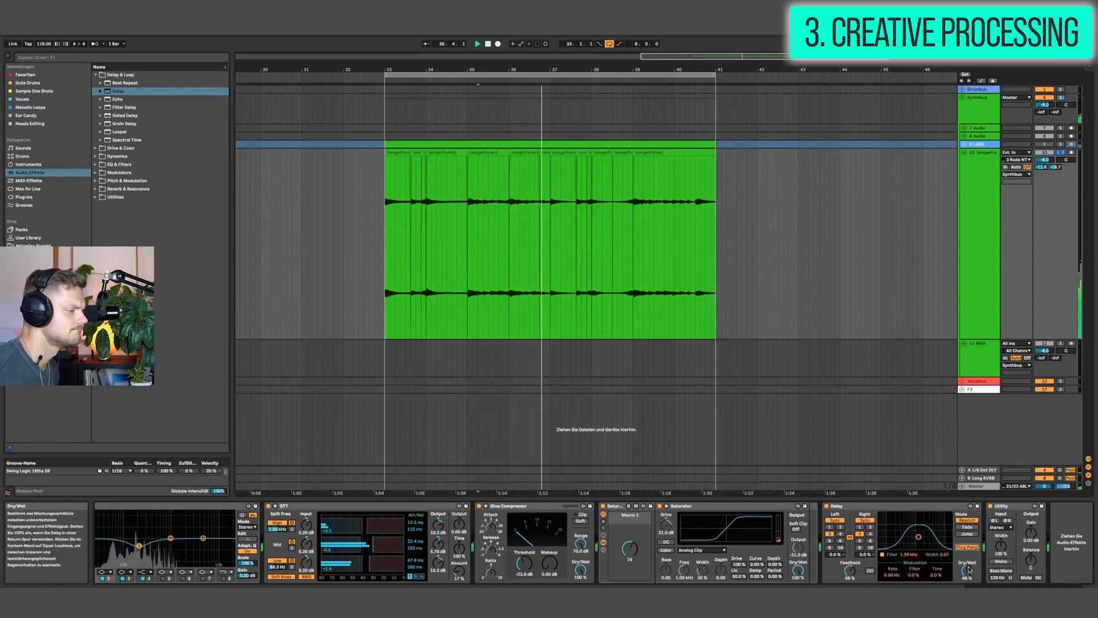
{"action": "left_click_drag", "start_coordinate": [967, 571], "coordinate": [967, 577]}
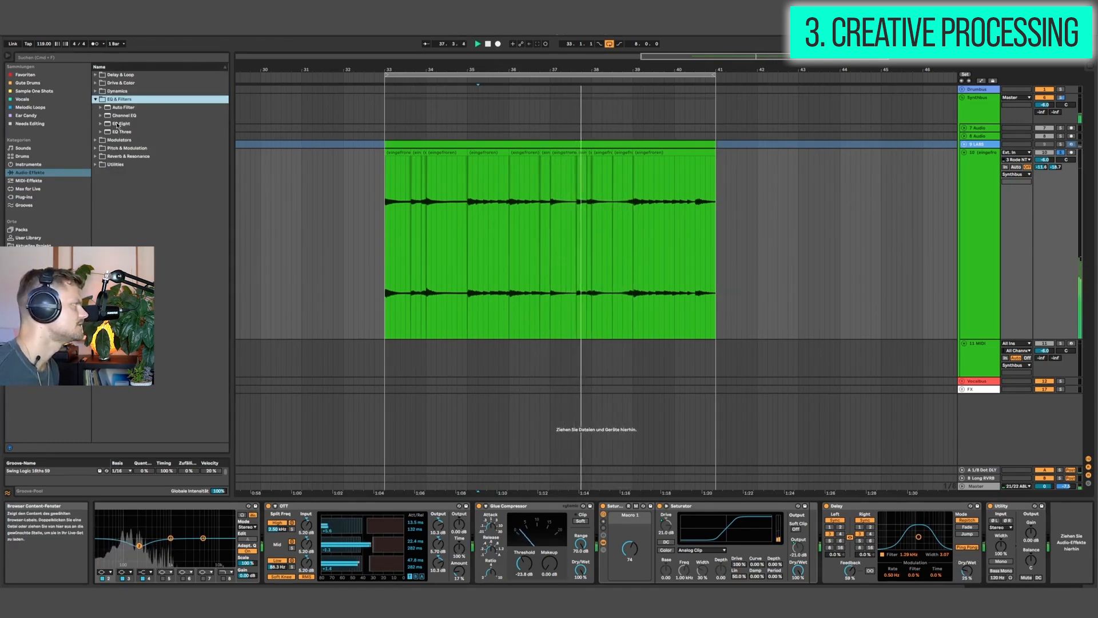
Insert an EQ Eight after the Delay and set up band 1 as a low cut
{"action": "left_click_drag", "start_coordinate": [121, 123], "coordinate": [973, 528]}
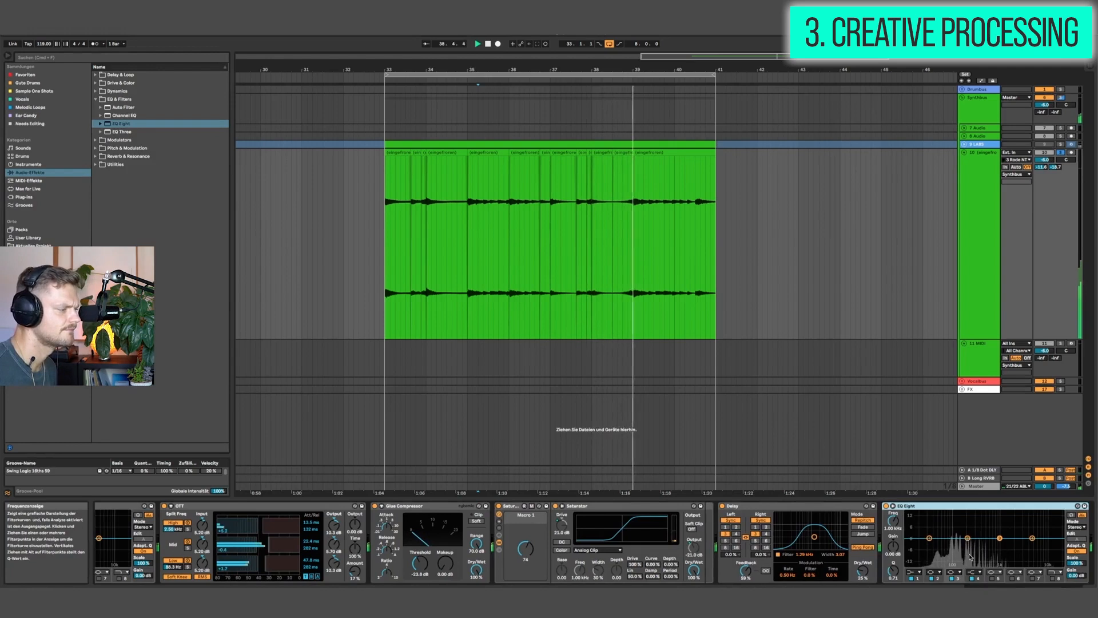
{"action": "left_click", "coordinate": [911, 572]}
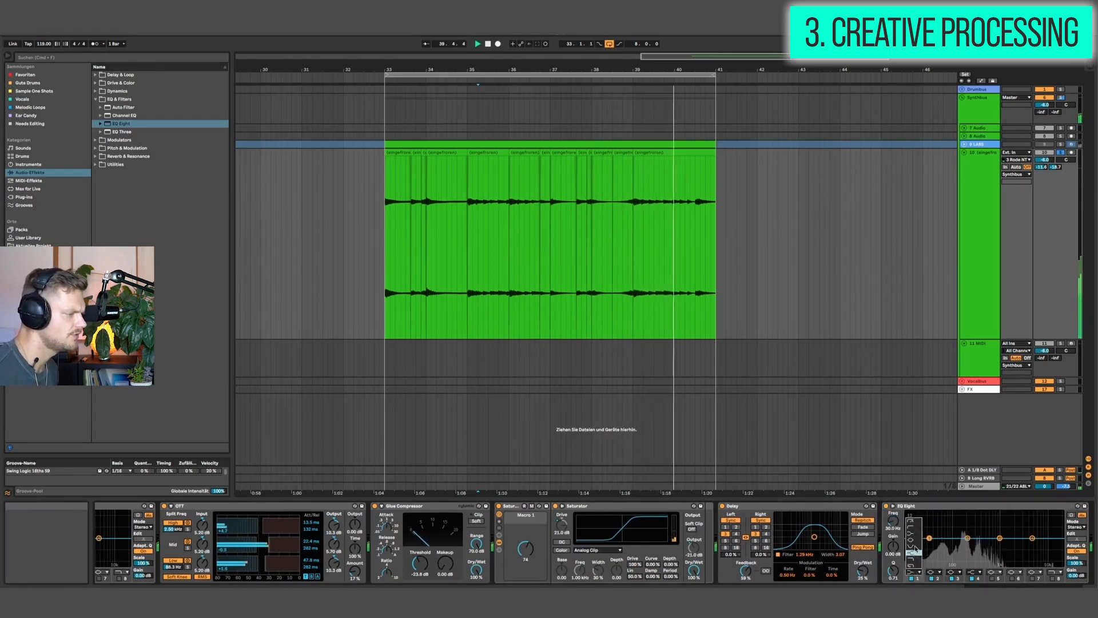
{"action": "left_click", "coordinate": [915, 532]}
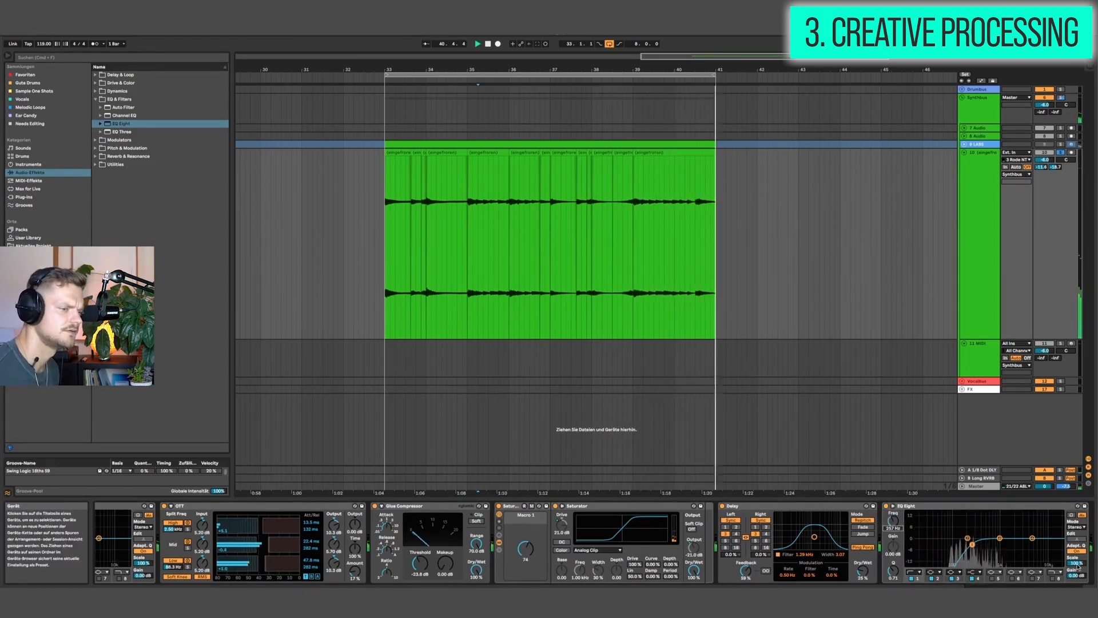
Add a high cut to the second EQ Eight, nudge its mid band up in frequency, and adjust the band Q
{"action": "left_click", "coordinate": [1052, 578]}
{"action": "left_click_drag", "start_coordinate": [1059, 546], "coordinate": [1029, 530]}
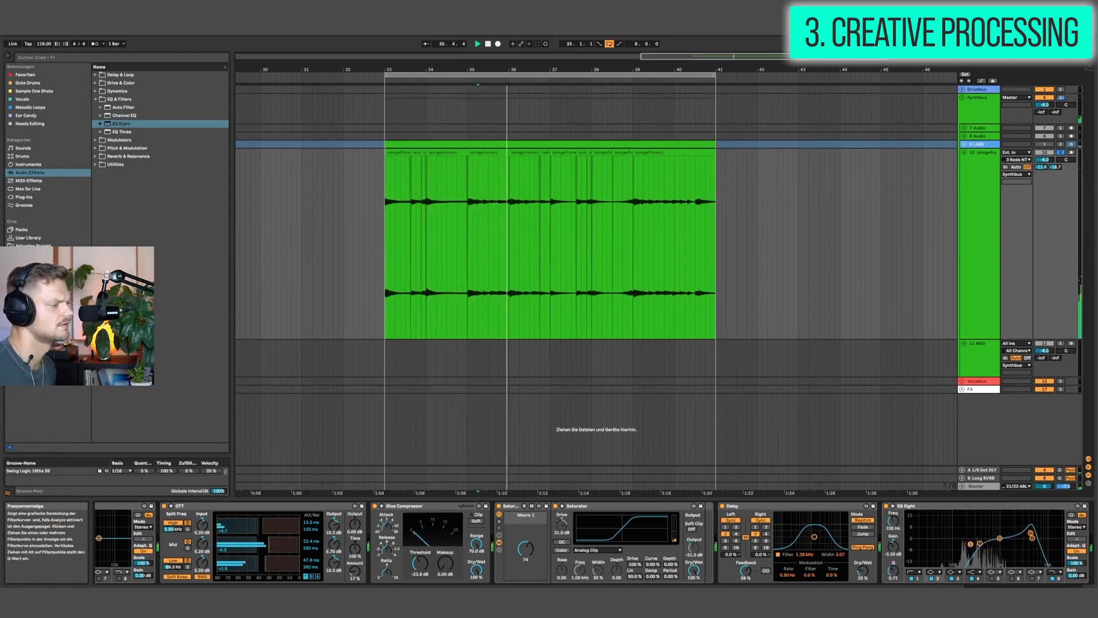
{"action": "left_click_drag", "start_coordinate": [899, 567], "coordinate": [899, 541]}
{"action": "mouse_move", "coordinate": [1000, 538]}
{"action": "left_mouse_down"}
{"action": "mouse_move", "coordinate": [1004, 528]}
{"action": "mouse_move", "coordinate": [1008, 539]}
{"action": "left_mouse_up"}
{"action": "left_click_drag", "start_coordinate": [893, 571], "coordinate": [894, 565]}
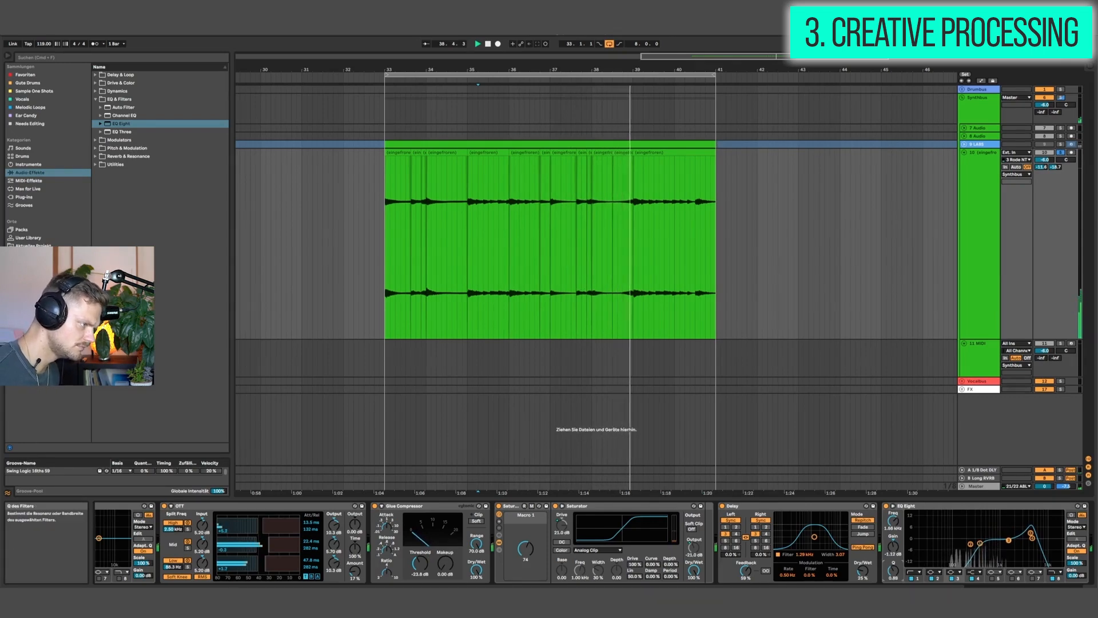
Group the audio track's whole effects chain into an Audio Effect Rack
{"action": "left_click", "coordinate": [1068, 588]}
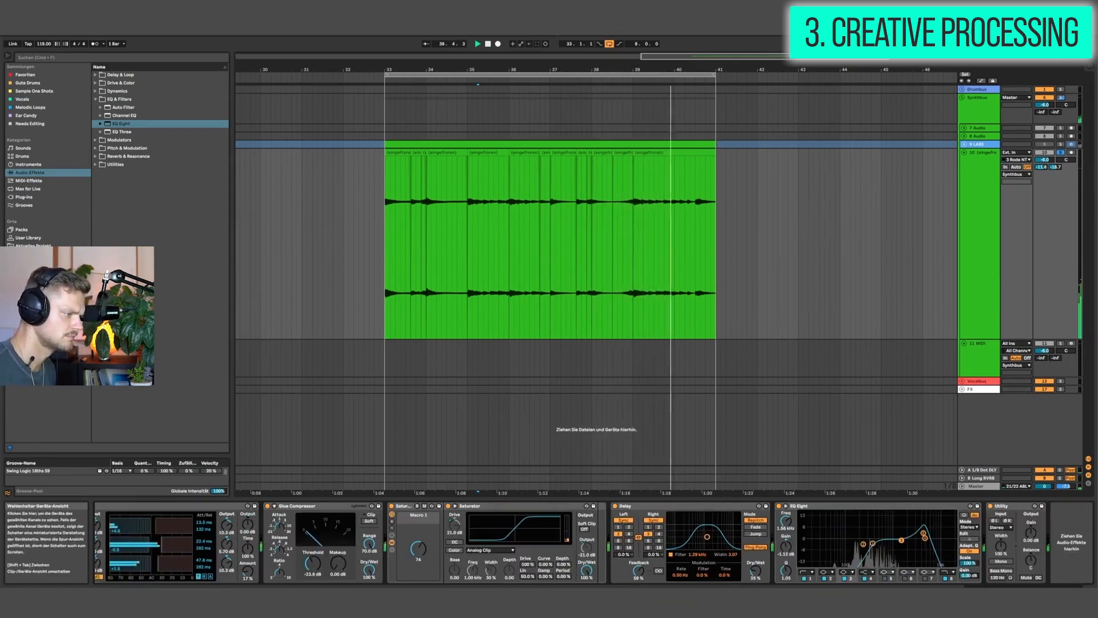
{"action": "left_click", "coordinate": [978, 587]}
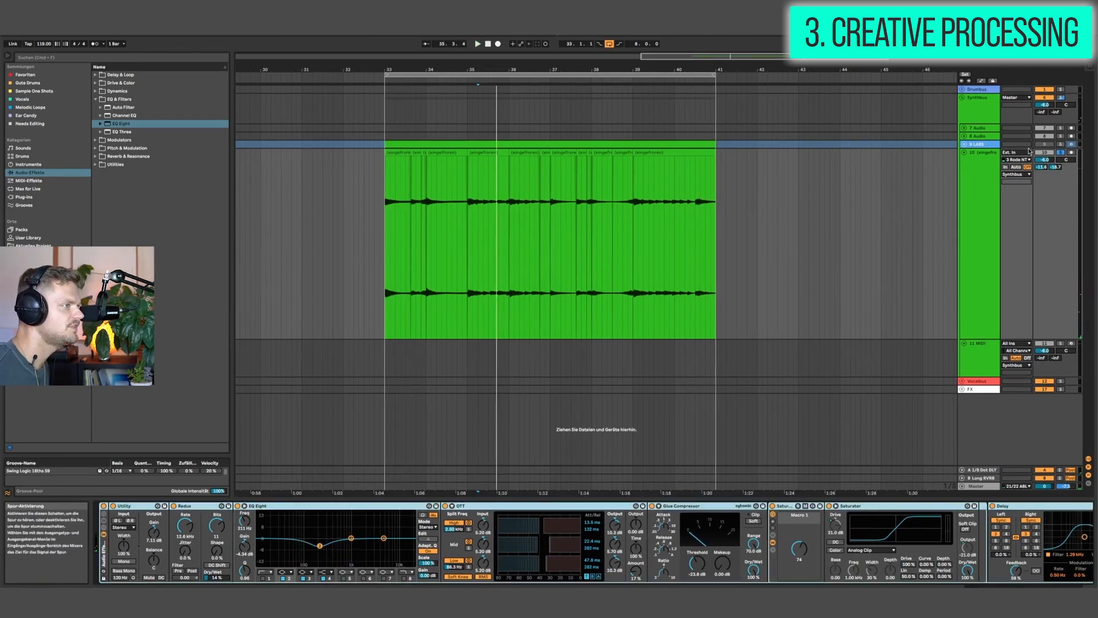
Mute the processed audio track and play the original LABS MIDI track on its own for comparison
{"action": "left_click", "coordinate": [1061, 153]}
{"action": "left_click", "coordinate": [1046, 153]}
{"action": "left_click", "coordinate": [965, 152]}
{"action": "left_click", "coordinate": [965, 145]}
{"action": "left_click", "coordinate": [1050, 144]}
{"action": "left_click", "coordinate": [708, 178]}
{"action": "key", "text": "space"}
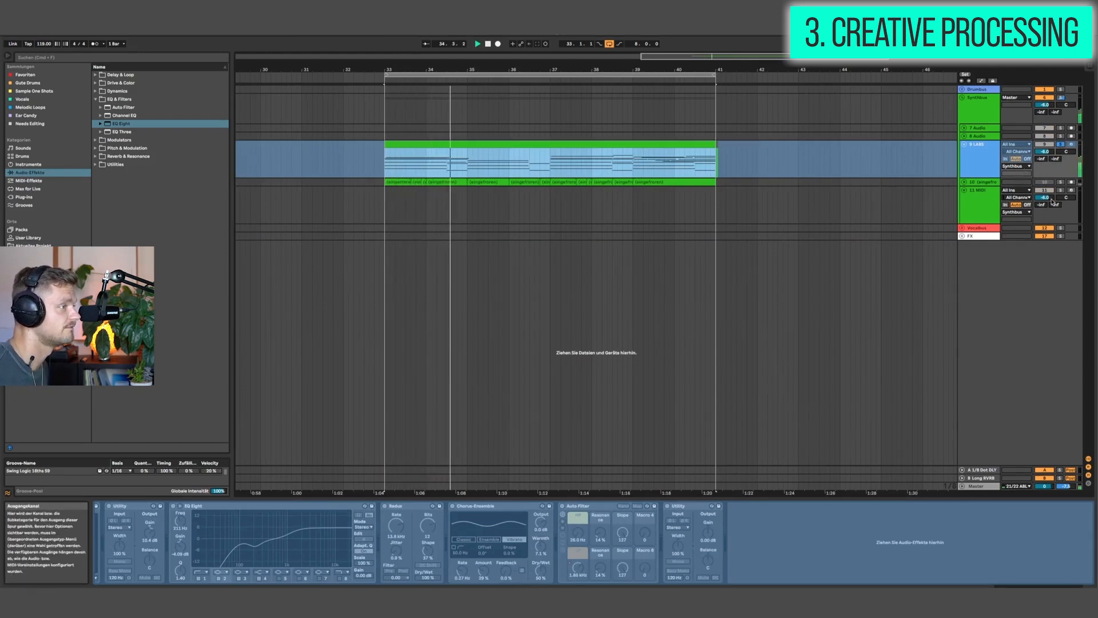
Switch playback from the LABS track back to the processed audio track, start from bar 33, and raise its volume
{"action": "left_click", "coordinate": [965, 182]}
{"action": "left_click", "coordinate": [978, 182]}
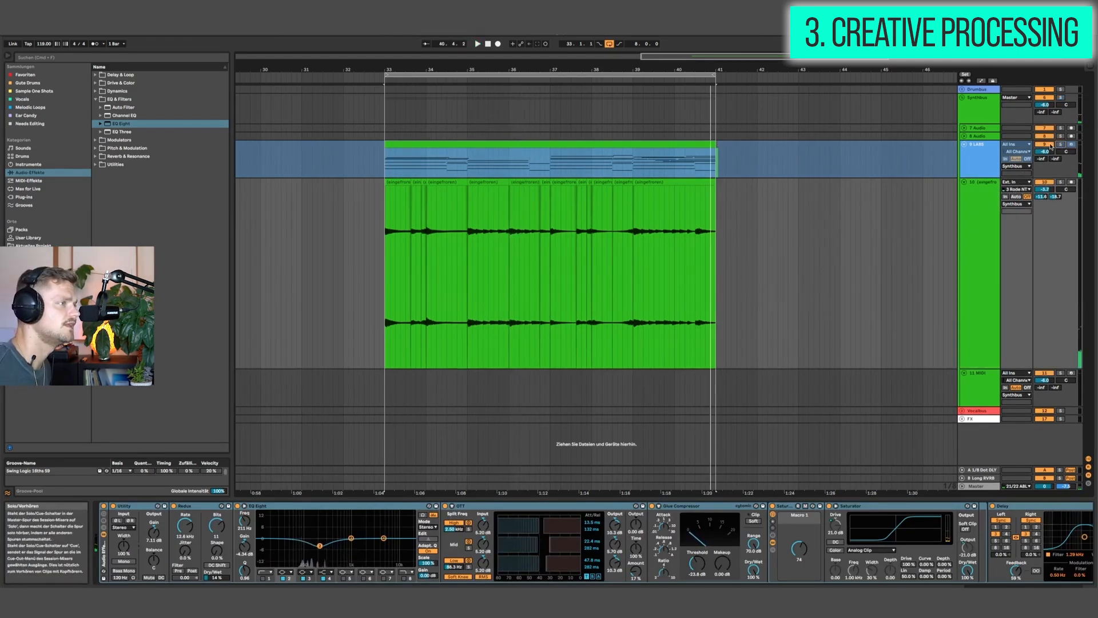
{"action": "left_click", "coordinate": [393, 181]}
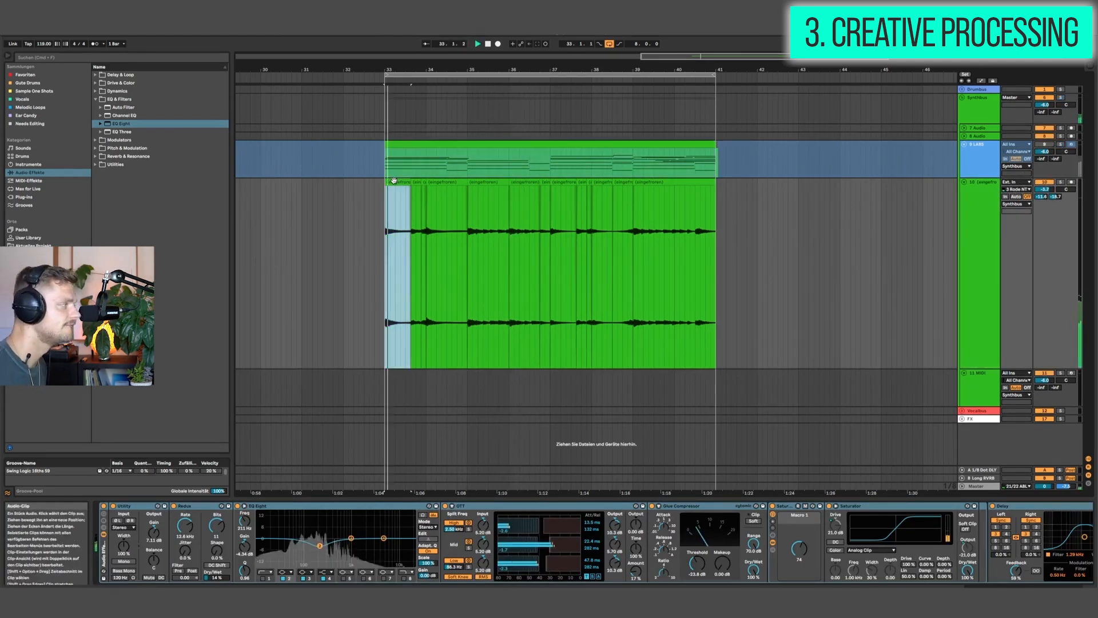
{"action": "left_click_drag", "start_coordinate": [1044, 189], "coordinate": [1044, 181]}
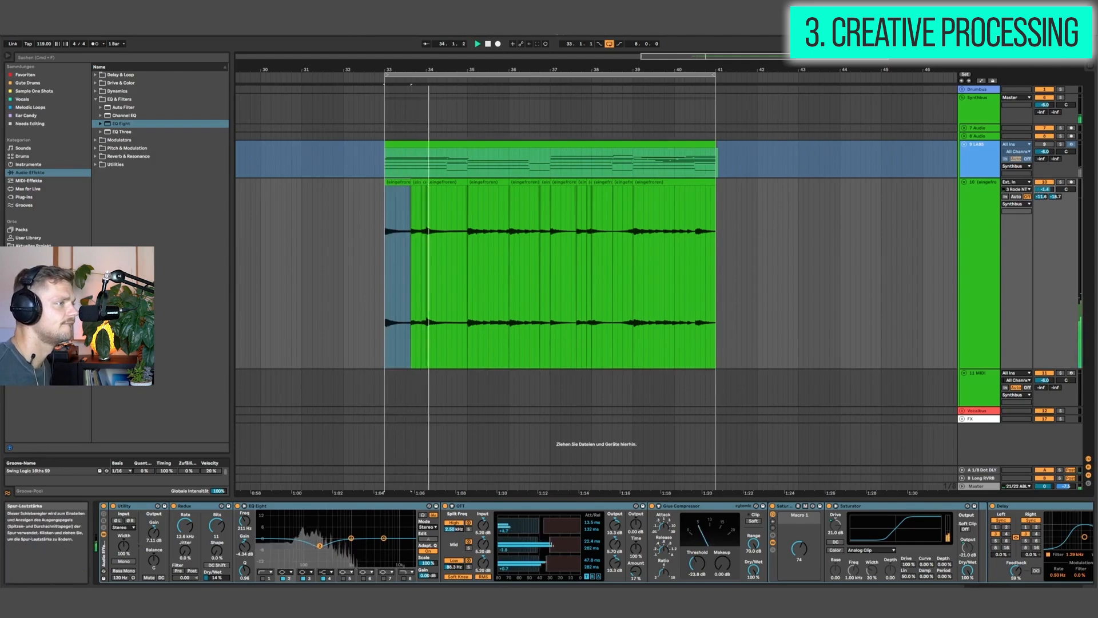
{"action": "mouse_move", "coordinate": [1030, 589]}
{"action": "left_mouse_down"}
{"action": "mouse_move", "coordinate": [1059, 589]}
{"action": "mouse_move", "coordinate": [1033, 590]}
{"action": "left_mouse_up"}
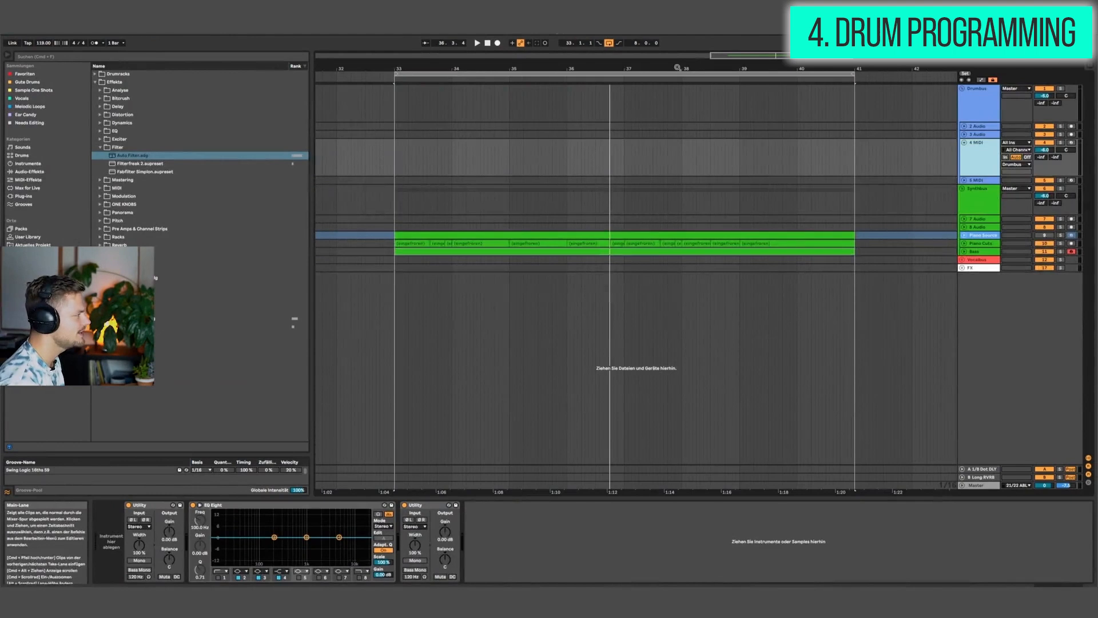
Load the 909 Core Kit onto the empty MIDI track 4 in the drum group
{"action": "left_click_drag", "start_coordinate": [675, 68], "coordinate": [673, 45]}
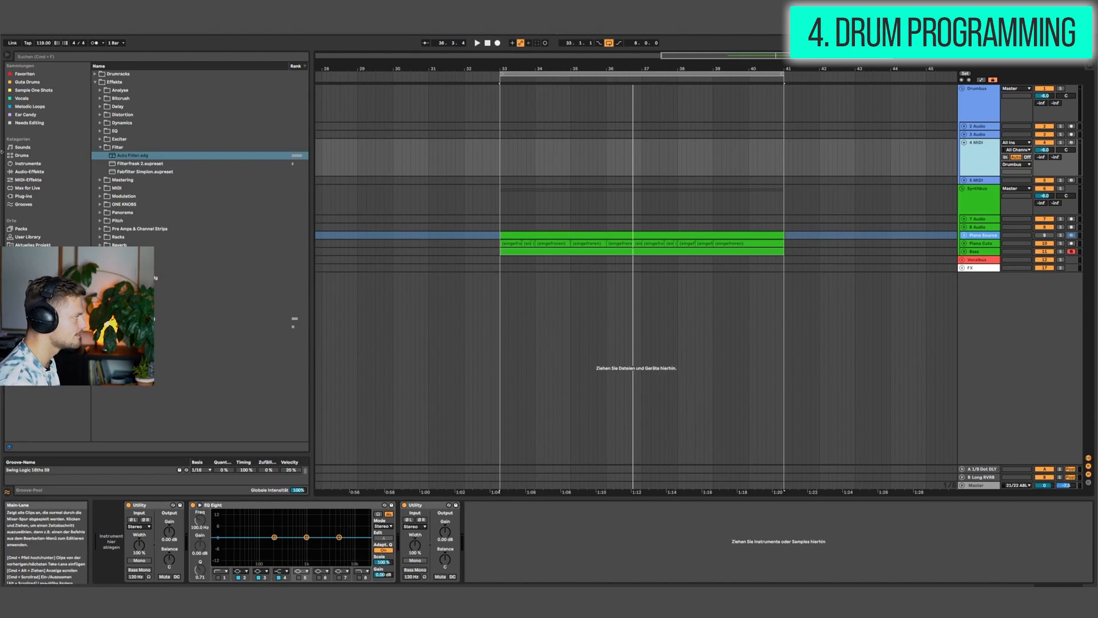
{"action": "left_click", "coordinate": [21, 155]}
{"action": "left_click_drag", "start_coordinate": [124, 133], "coordinate": [141, 566]}
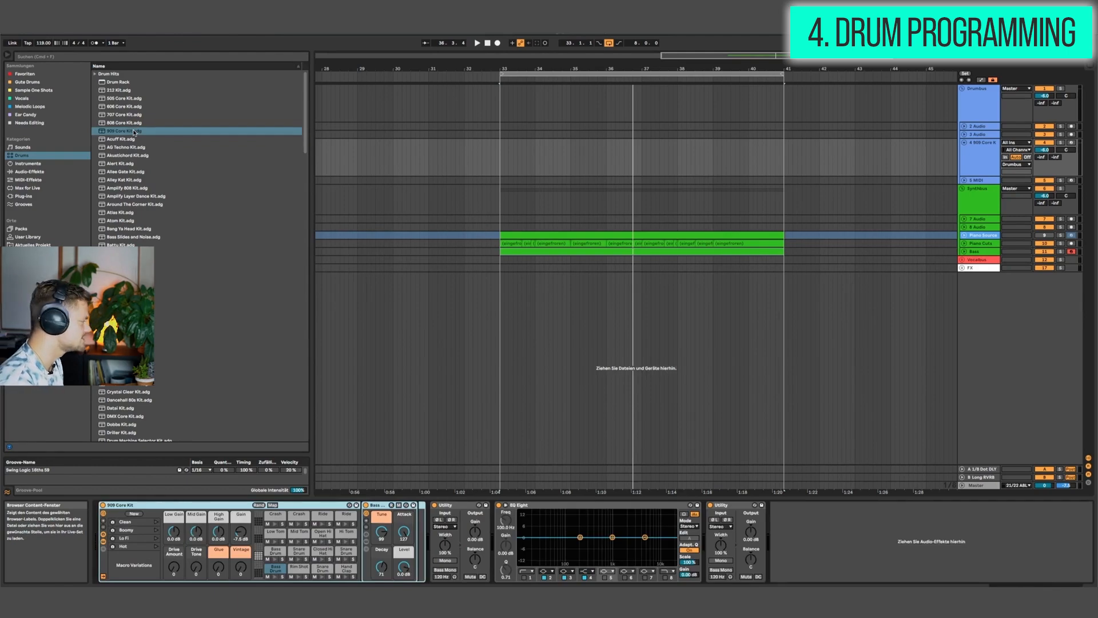
{"action": "left_click", "coordinate": [133, 132]}
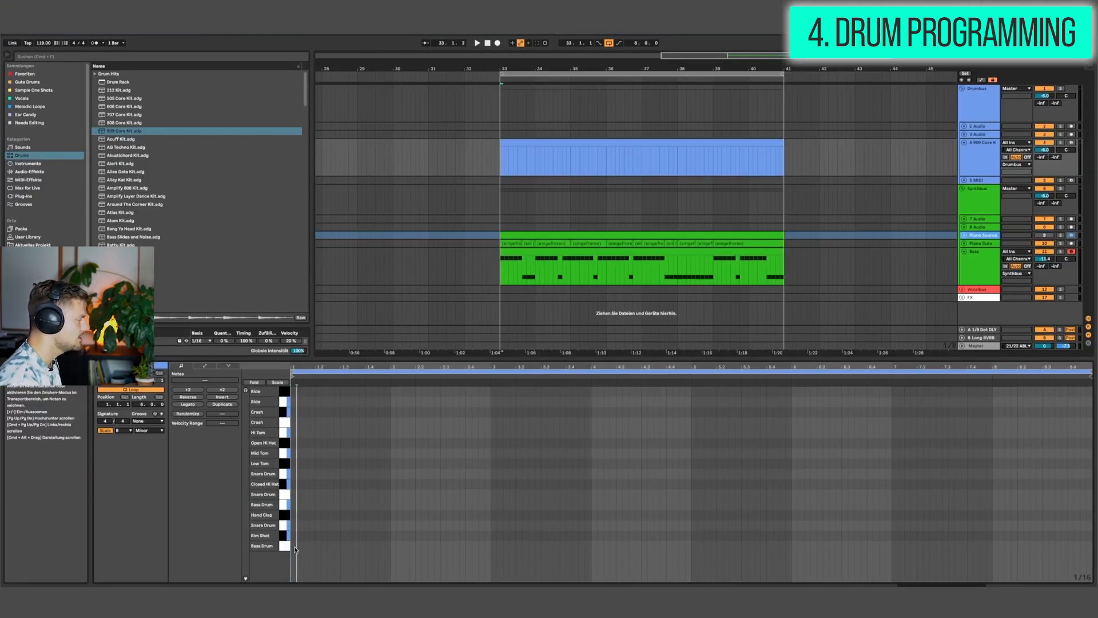
Program one-beat Bass Drum notes on every beat across the eight-bar drum clip and play the pattern
{"action": "double_click", "coordinate": [293, 546]}
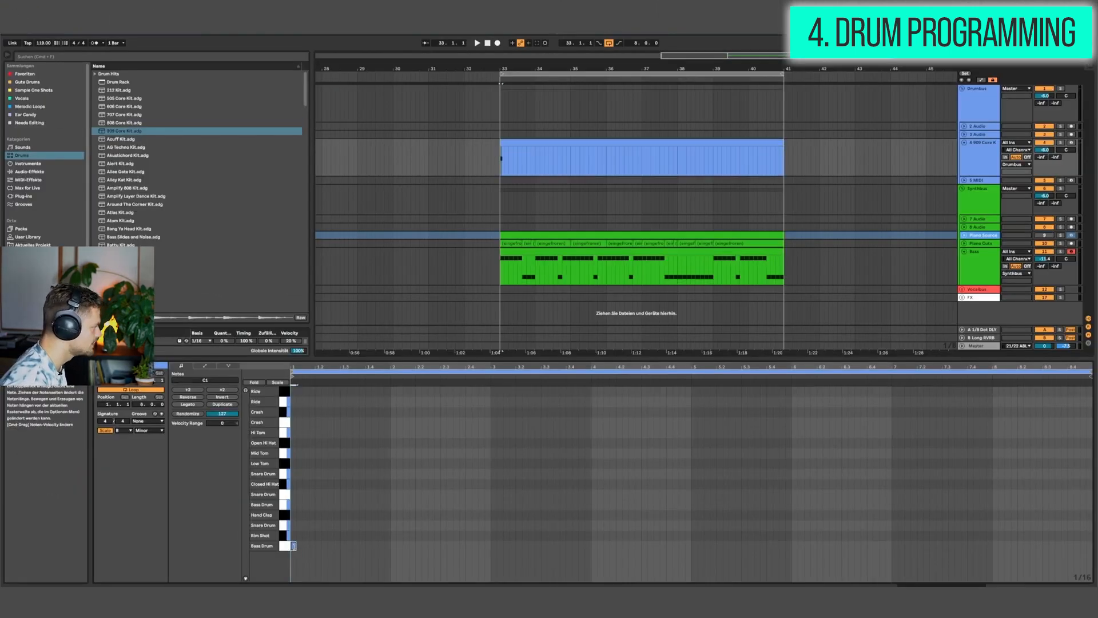
{"action": "left_click_drag", "start_coordinate": [294, 547], "coordinate": [309, 548]}
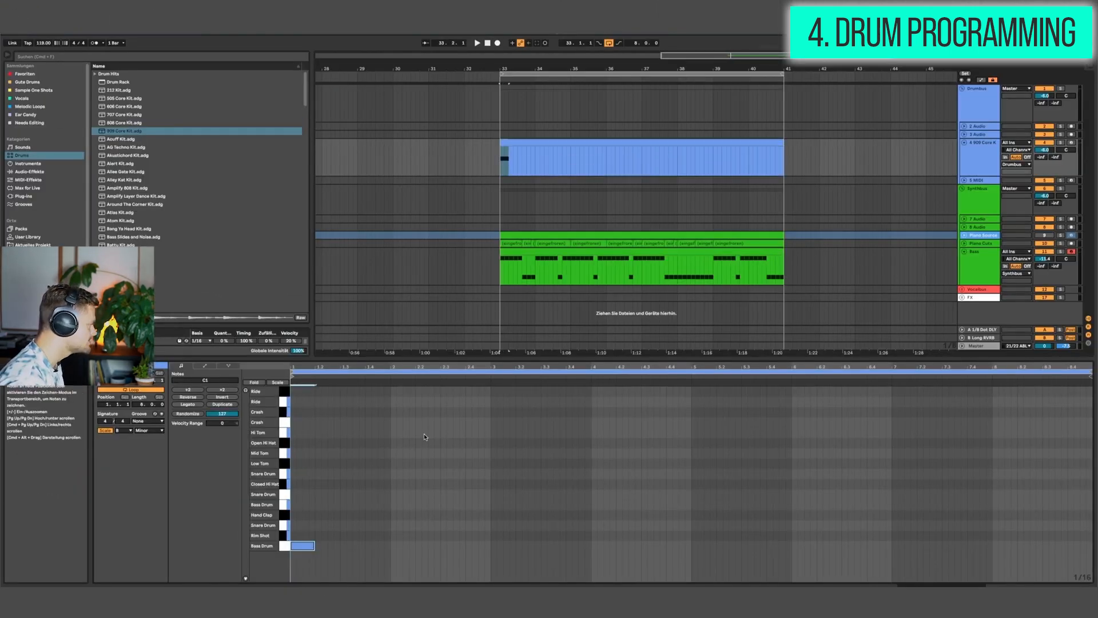
{"action": "key", "text": "super+d"}
{"action": "key", "text": "super+d"}
{"action": "key", "text": "super+d"}
{"action": "left_click_drag", "start_coordinate": [385, 532], "coordinate": [303, 561]}
{"action": "key", "text": "super+d"}
{"action": "key", "text": "super+d"}
{"action": "key", "text": "super+d"}
{"action": "key", "text": "super+d"}
{"action": "key", "text": "super+d"}
{"action": "key", "text": "super+d"}
{"action": "key", "text": "super+d"}
{"action": "key", "text": "space"}
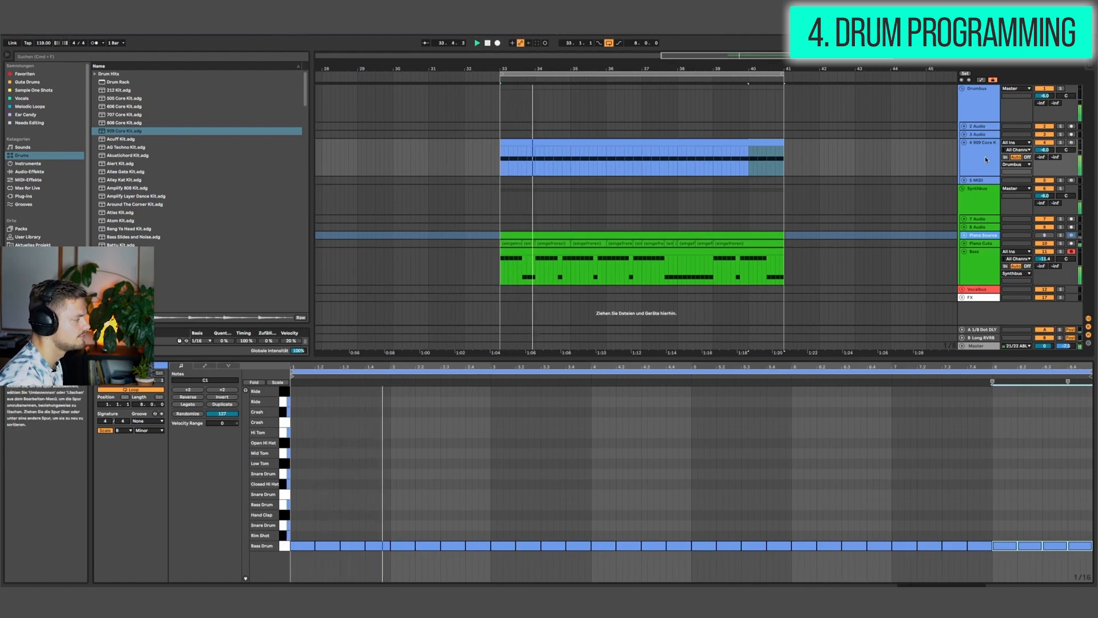
{"action": "key", "text": "shift+Tab"}
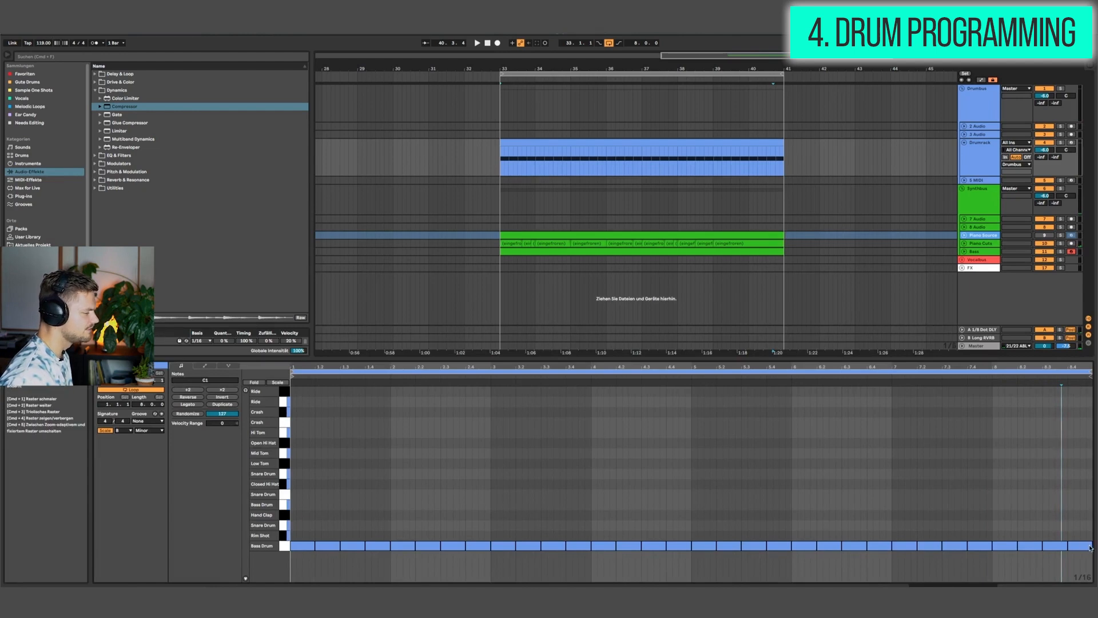
Add an extra Bass Drum hit on the last eighth note of bar 8, enlarge the note editor, and play the result
{"action": "left_click", "coordinate": [1089, 546]}
{"action": "left_click_drag", "start_coordinate": [885, 349], "coordinate": [866, 240]}
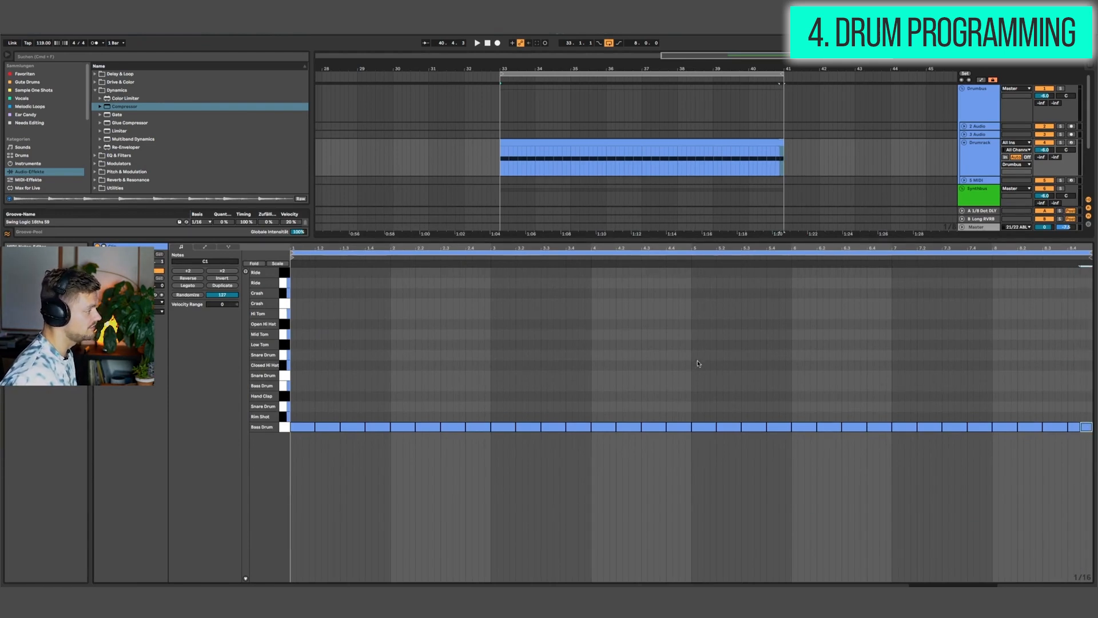
{"action": "key", "text": "space"}
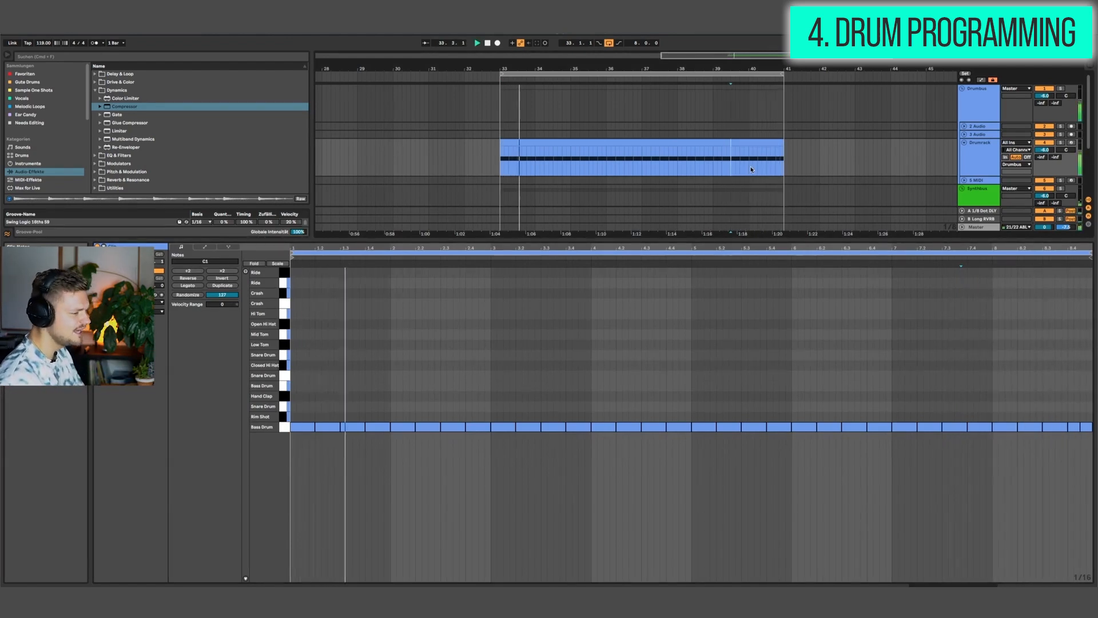
{"action": "key", "text": "space"}
Place one-beat Hand Clap notes on beats 2 and 4 and repeat them across all eight bars
{"action": "double_click", "coordinate": [318, 396]}
{"action": "double_click", "coordinate": [390, 396]}
{"action": "left_click_drag", "start_coordinate": [390, 396], "coordinate": [280, 402]}
{"action": "key", "text": "space"}
{"action": "key", "text": "super+d"}
{"action": "key", "text": "super+d"}
{"action": "key", "text": "super+d"}
{"action": "key", "text": "super+d"}
{"action": "key", "text": "super+d"}
{"action": "key", "text": "super+d"}
{"action": "key", "text": "super+d"}
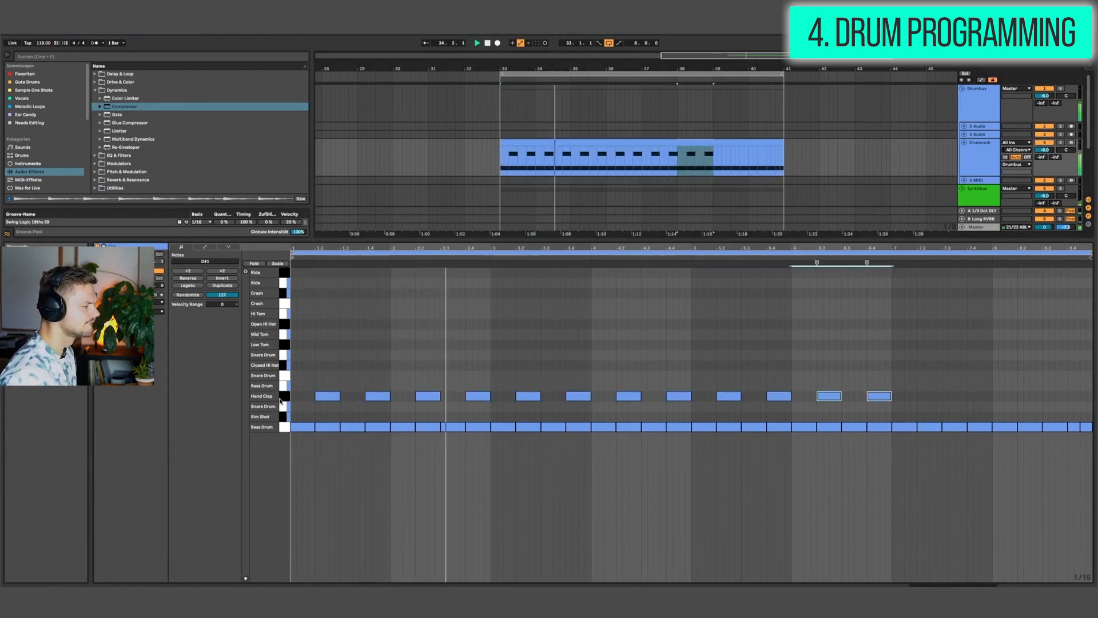
{"action": "left_click", "coordinate": [1038, 410]}
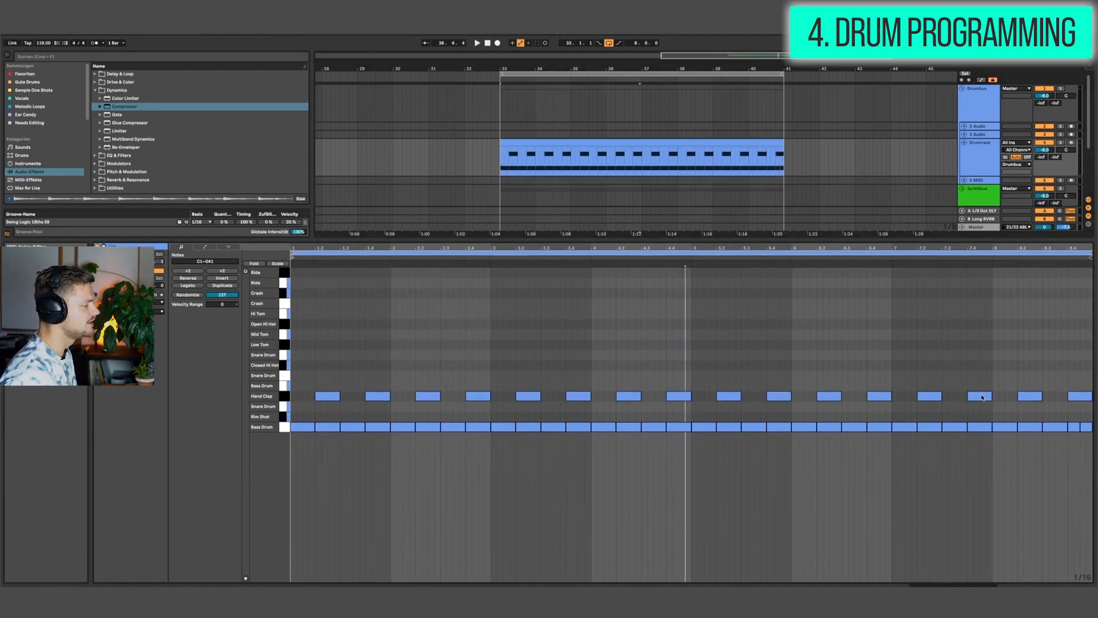
{"action": "left_click", "coordinate": [923, 366]}
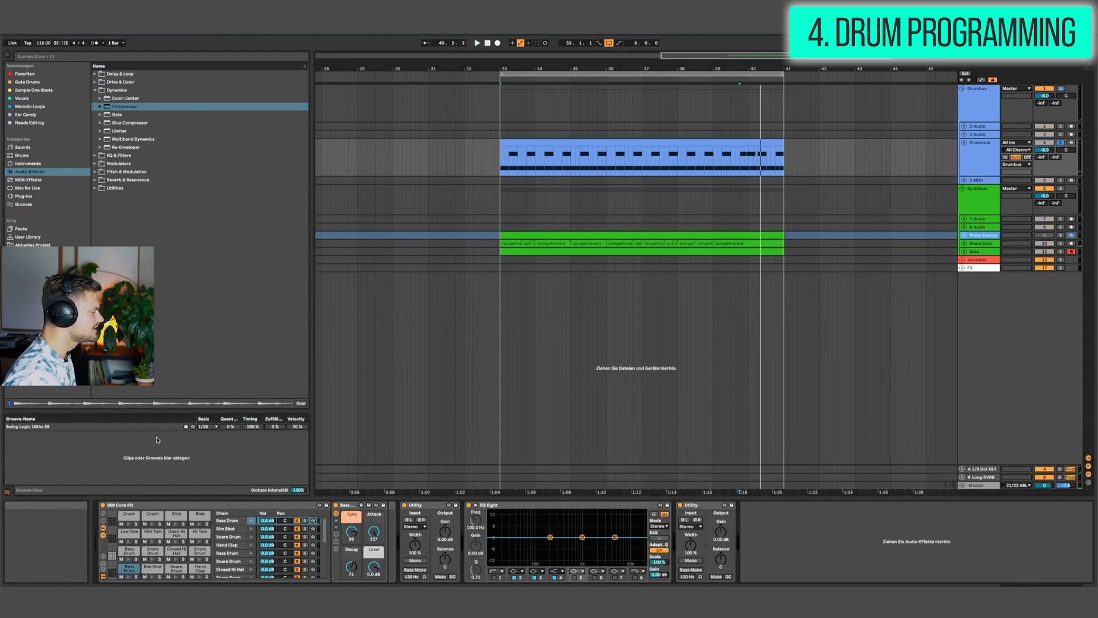
Duplicate the eight-bar drum clip directly behind the original and delete all notes in the copy
{"action": "left_click", "coordinate": [744, 145]}
{"action": "key", "text": "super+d"}
{"action": "double_click", "coordinate": [761, 147]}
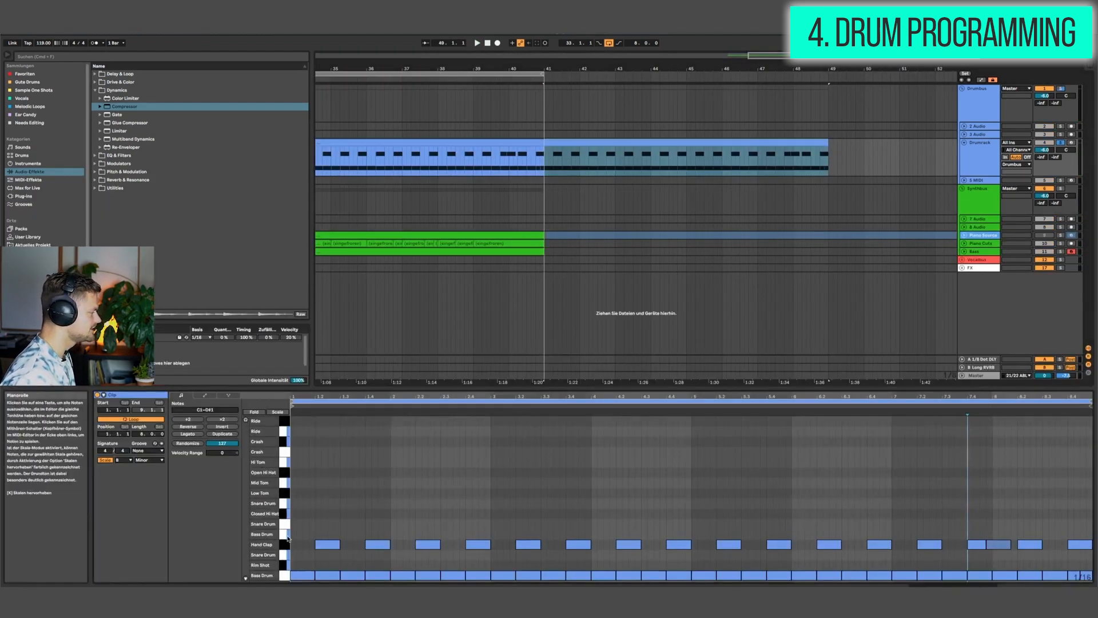
{"action": "left_click_drag", "start_coordinate": [313, 522], "coordinate": [1089, 576]}
{"action": "key", "text": "Delete"}
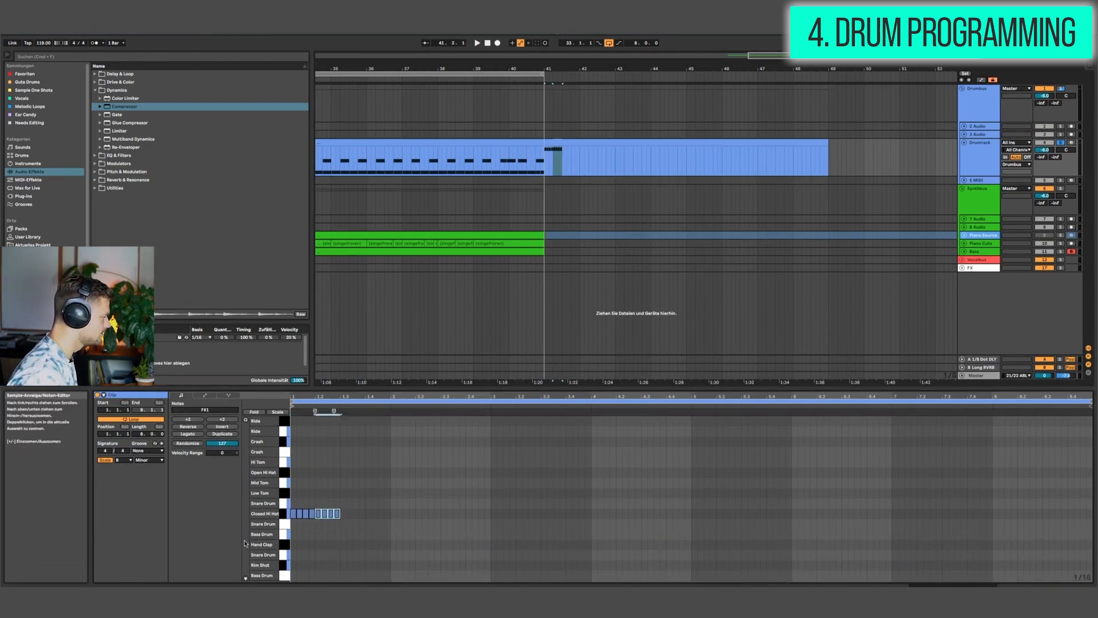
Fill the copied clip's eight bars with continuous sixteenth-note Closed Hi Hat notes
{"action": "key", "text": "super+d"}
{"action": "key", "text": "super+d"}
{"action": "left_click_drag", "start_coordinate": [390, 501], "coordinate": [287, 522]}
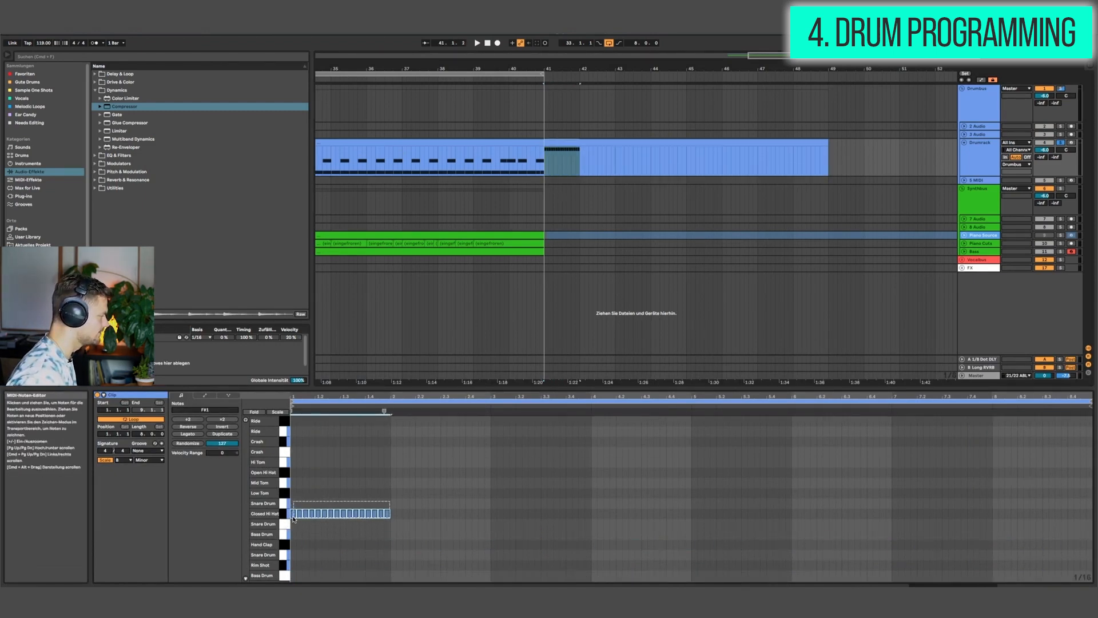
{"action": "key", "text": "super+d"}
{"action": "key", "text": "super+d"}
{"action": "key", "text": "super+d"}
{"action": "key", "text": "super+d"}
{"action": "key", "text": "super+d"}
{"action": "key", "text": "super+d"}
{"action": "key", "text": "super+d"}
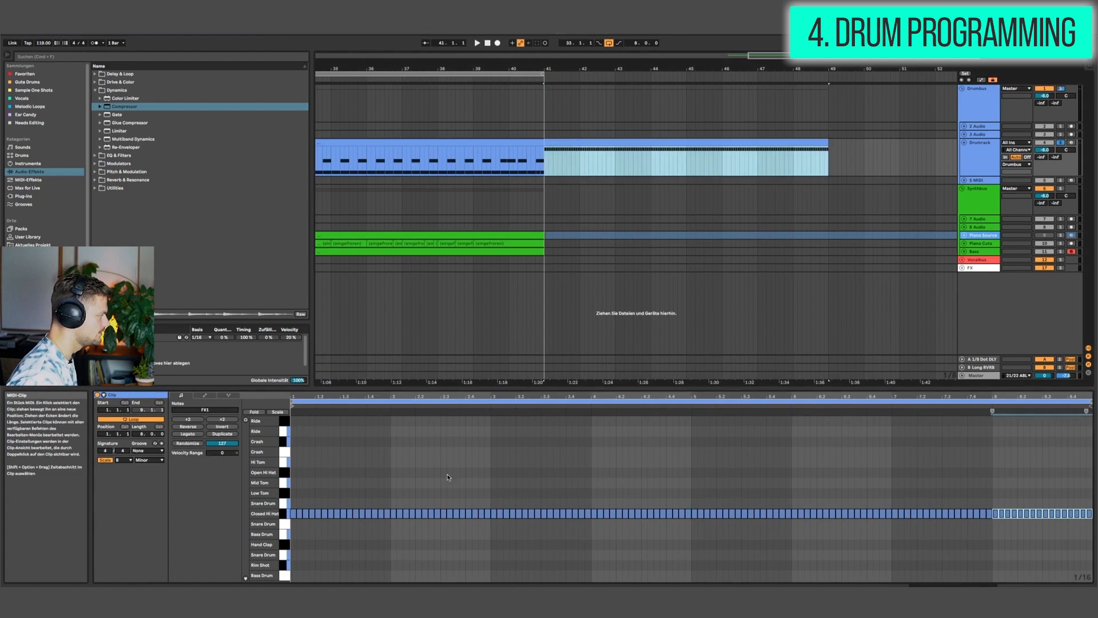
Play back the straight closed hi-hat pattern
{"action": "left_click", "coordinate": [295, 396]}
{"action": "left_click_drag", "start_coordinate": [294, 396], "coordinate": [295, 426]}
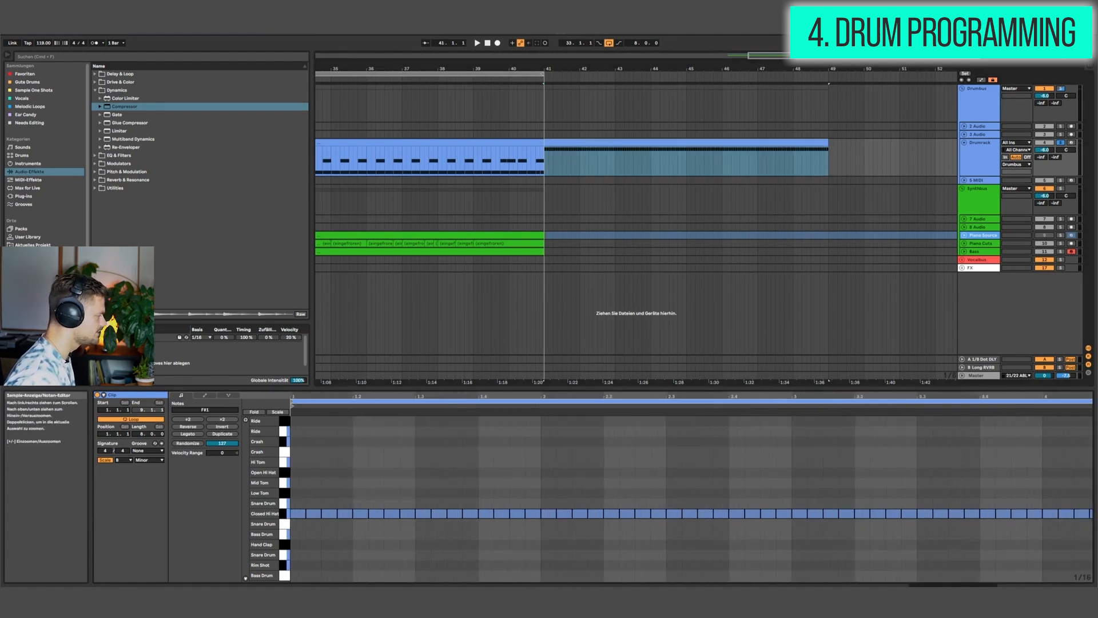
{"action": "key", "text": "space"}
{"action": "key", "text": "shift+Tab"}
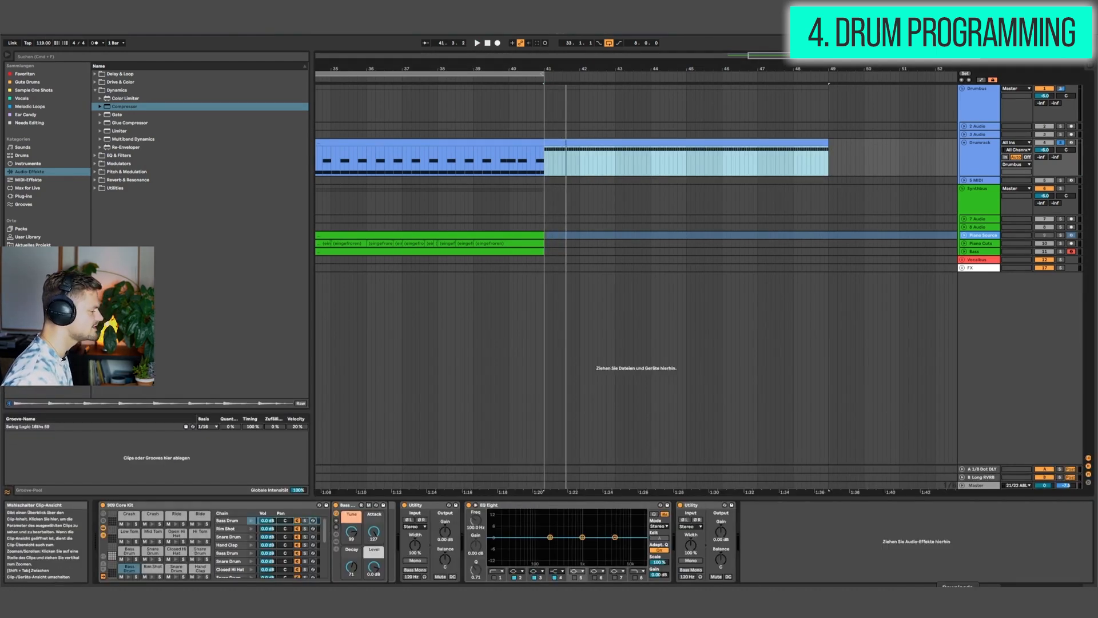
Browse the Grooves library for 16th-note swing grooves and inspect Swing Logic 16ths 59 in the Groove Pool
{"action": "left_click", "coordinate": [57, 442]}
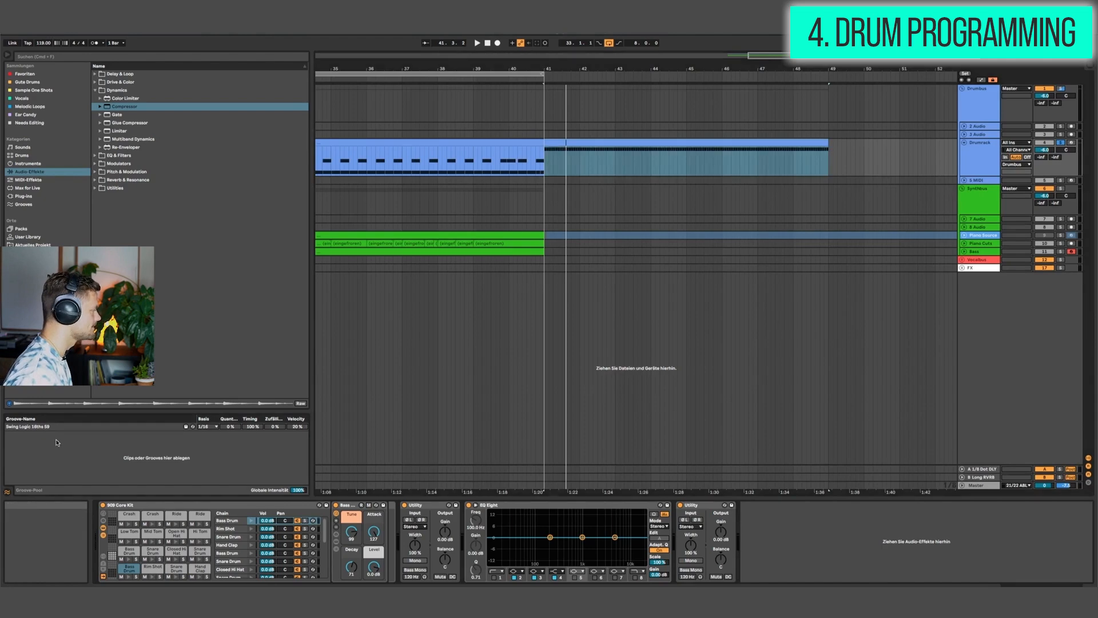
{"action": "left_click", "coordinate": [31, 205]}
{"action": "scroll", "coordinate": [155, 280], "scroll_direction": "down", "scroll_amount": 10}
{"action": "scroll", "coordinate": [155, 281], "scroll_direction": "down", "scroll_amount": 5}
{"action": "scroll", "coordinate": [155, 280], "scroll_direction": "up", "scroll_amount": 8}
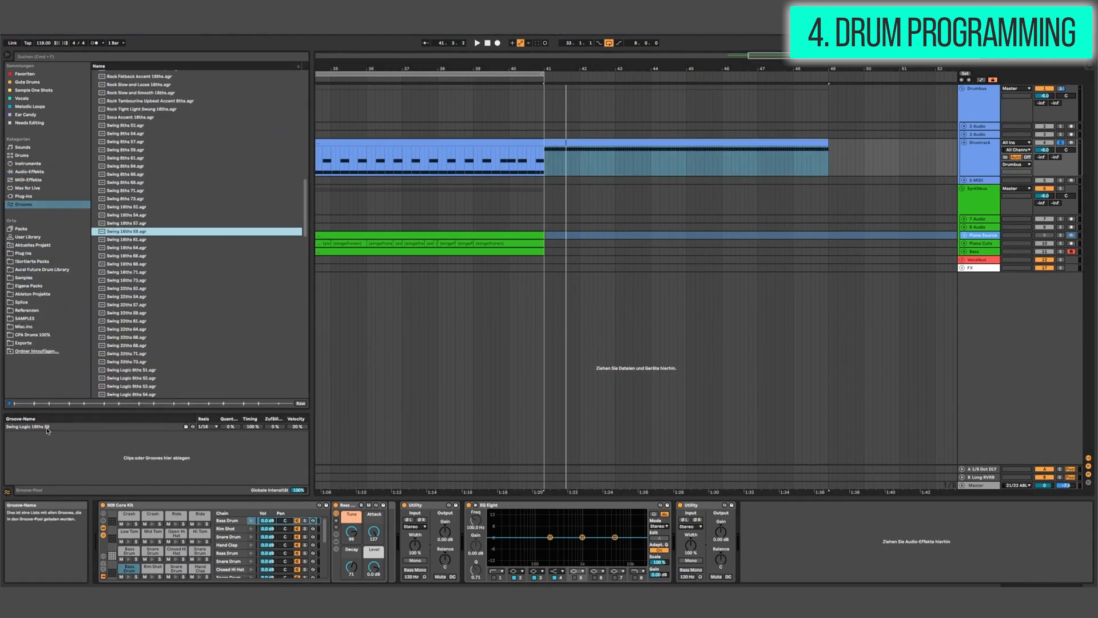
{"action": "left_click", "coordinate": [48, 427]}
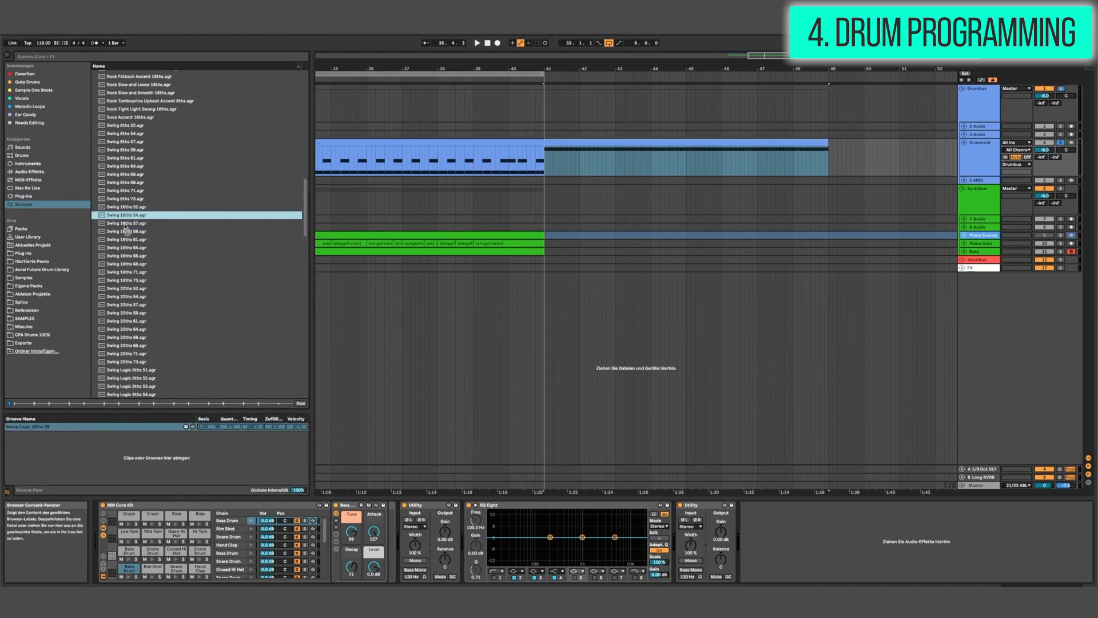
{"action": "left_click", "coordinate": [8, 493]}
{"action": "left_click", "coordinate": [9, 494]}
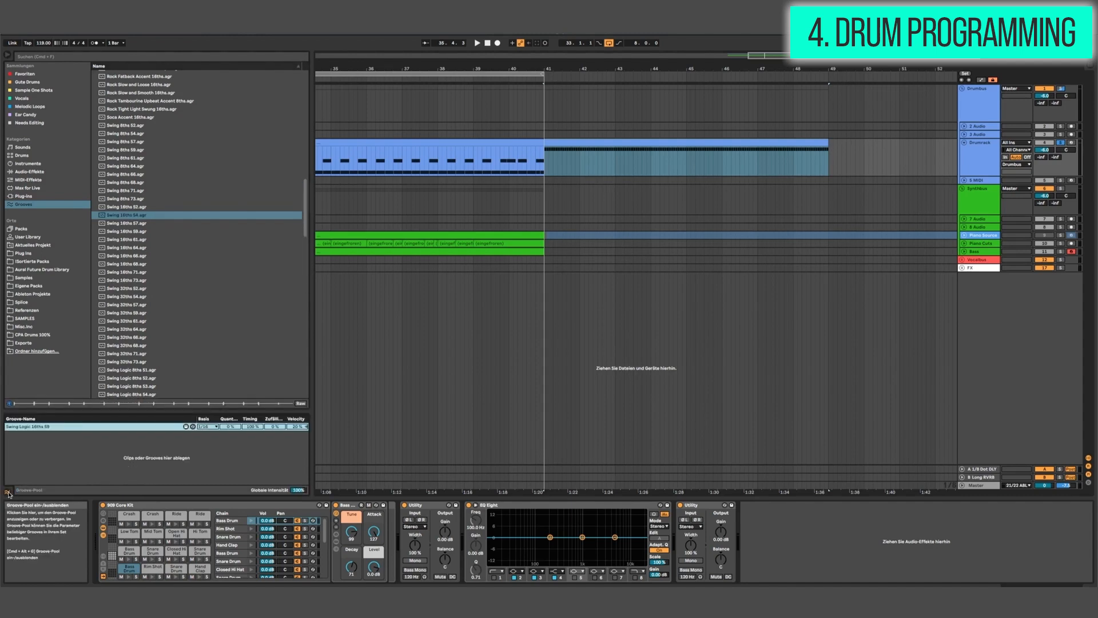
{"action": "left_click_drag", "start_coordinate": [84, 415], "coordinate": [85, 469]}
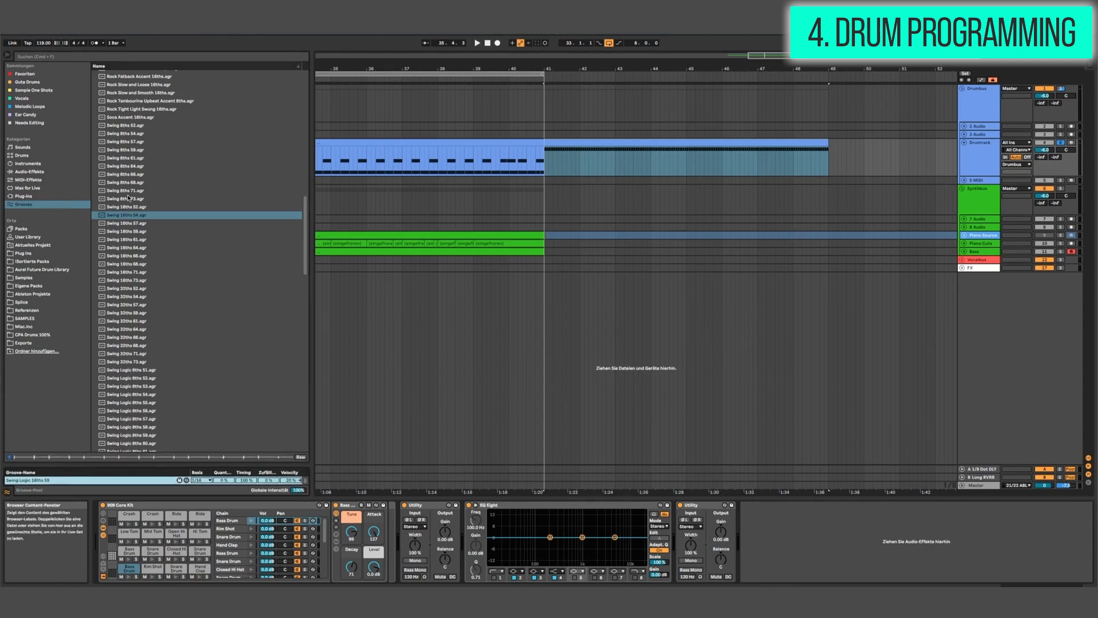
{"action": "left_click", "coordinate": [128, 218]}
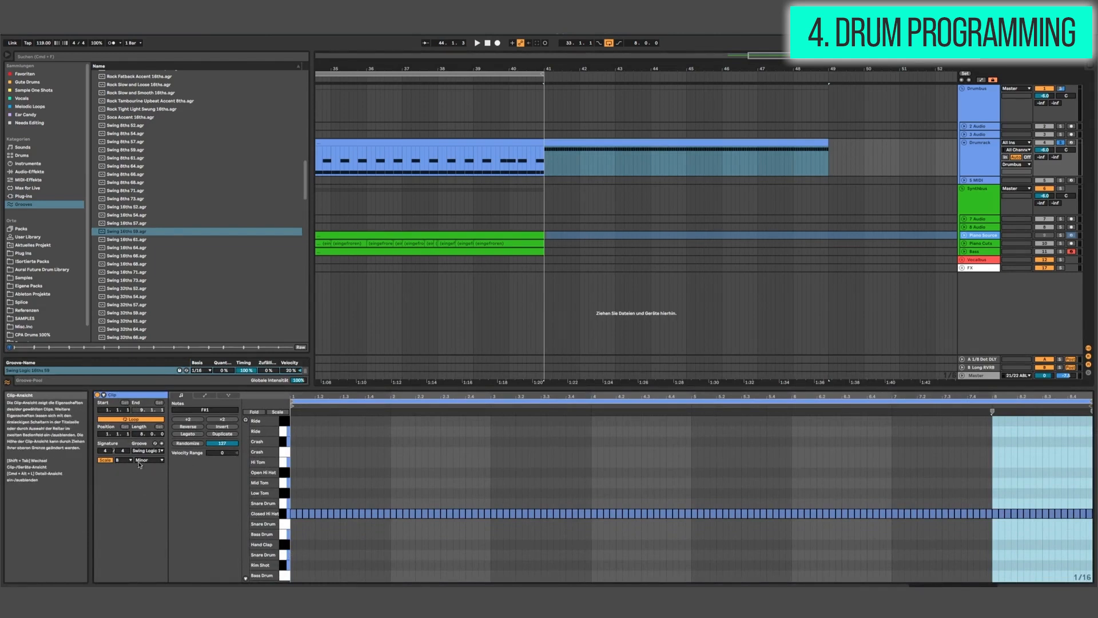
Loop the closed hi-hat clip and compare its playback with the clip groove set to None and to Swing Logic 16ths 59
{"action": "left_click", "coordinate": [160, 450]}
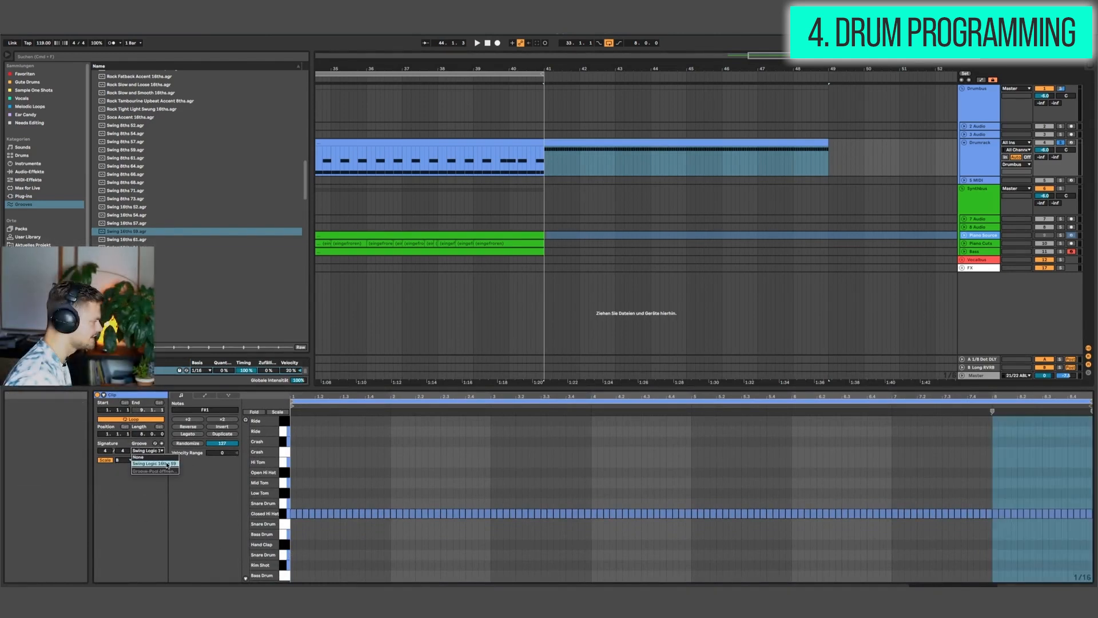
{"action": "left_click", "coordinate": [143, 457]}
{"action": "key", "text": "space"}
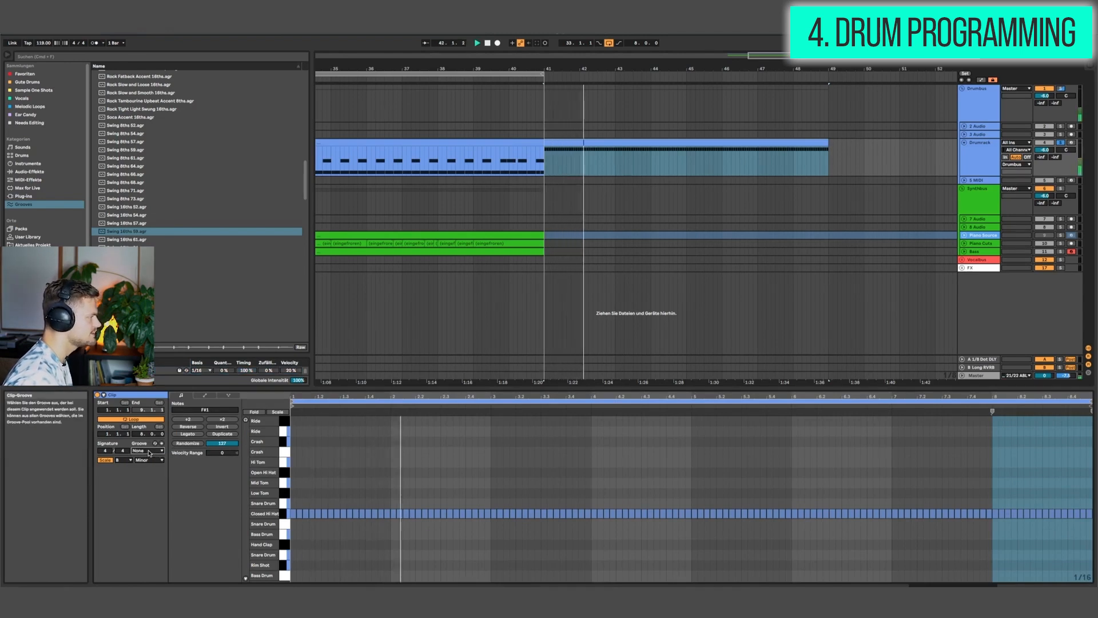
{"action": "left_click", "coordinate": [628, 141]}
{"action": "key", "text": "super+l"}
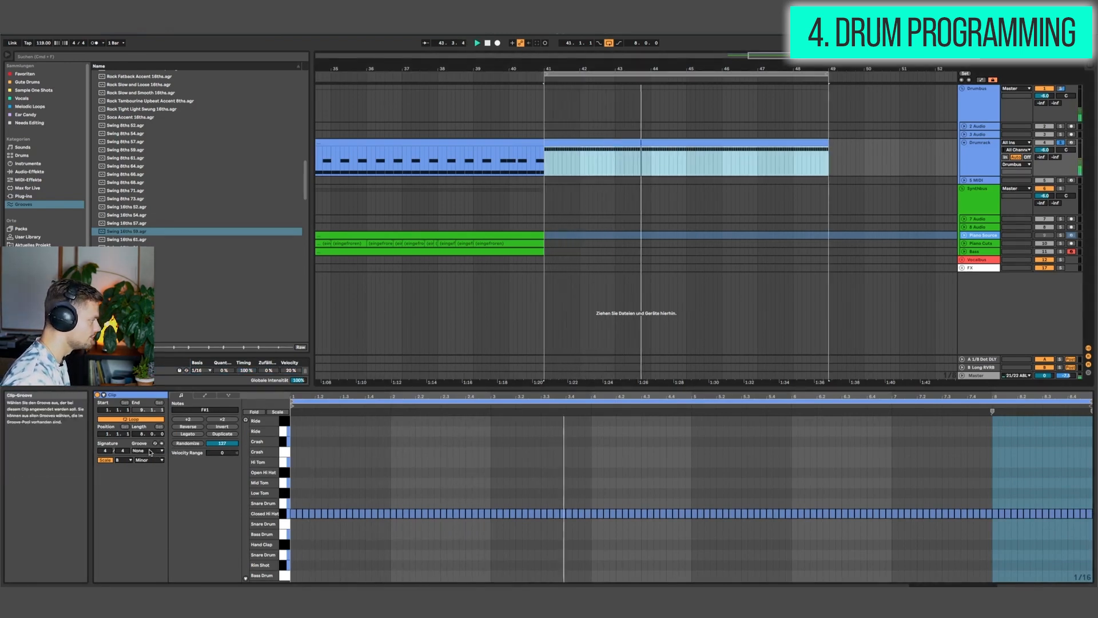
{"action": "left_click", "coordinate": [150, 452]}
{"action": "left_click", "coordinate": [153, 466]}
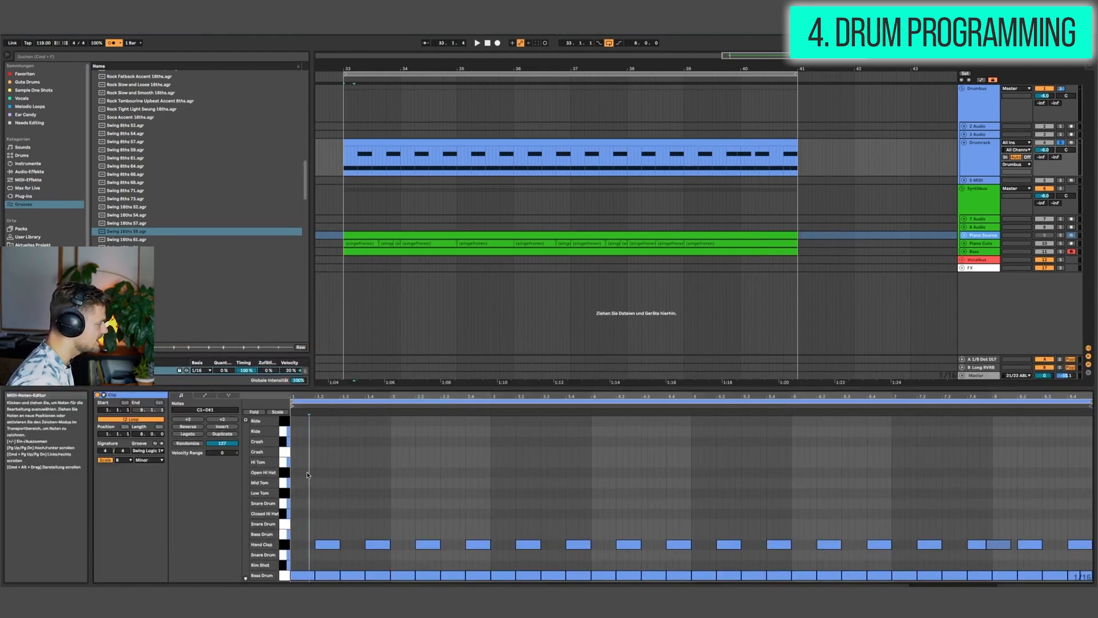
Fill the Open Hi Hat row with four offbeat notes per bar across the clip's eight bars
{"action": "double_click", "coordinate": [306, 473]}
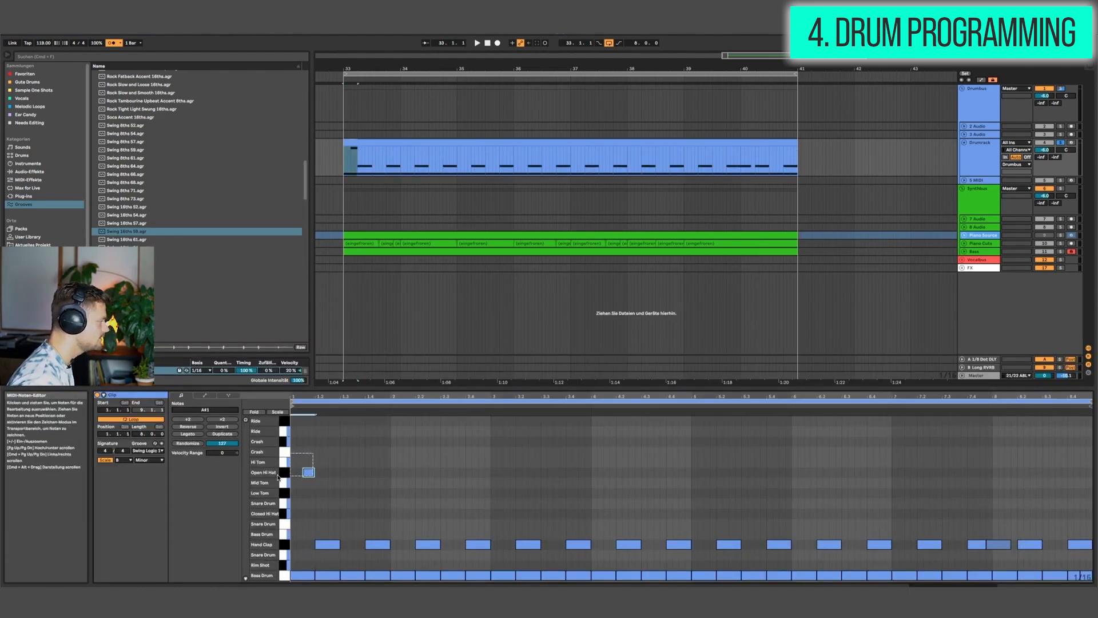
{"action": "double_click", "coordinate": [333, 473]}
{"action": "double_click", "coordinate": [359, 473]}
{"action": "double_click", "coordinate": [384, 472]}
{"action": "left_click_drag", "start_coordinate": [349, 465], "coordinate": [387, 472]}
{"action": "key", "text": "ctrl+d"}
{"action": "key", "text": "ctrl+d"}
{"action": "key", "text": "ctrl+d"}
{"action": "key", "text": "ctrl+d"}
{"action": "key", "text": "ctrl+d"}
{"action": "key", "text": "ctrl+d"}
{"action": "key", "text": "ctrl+d"}
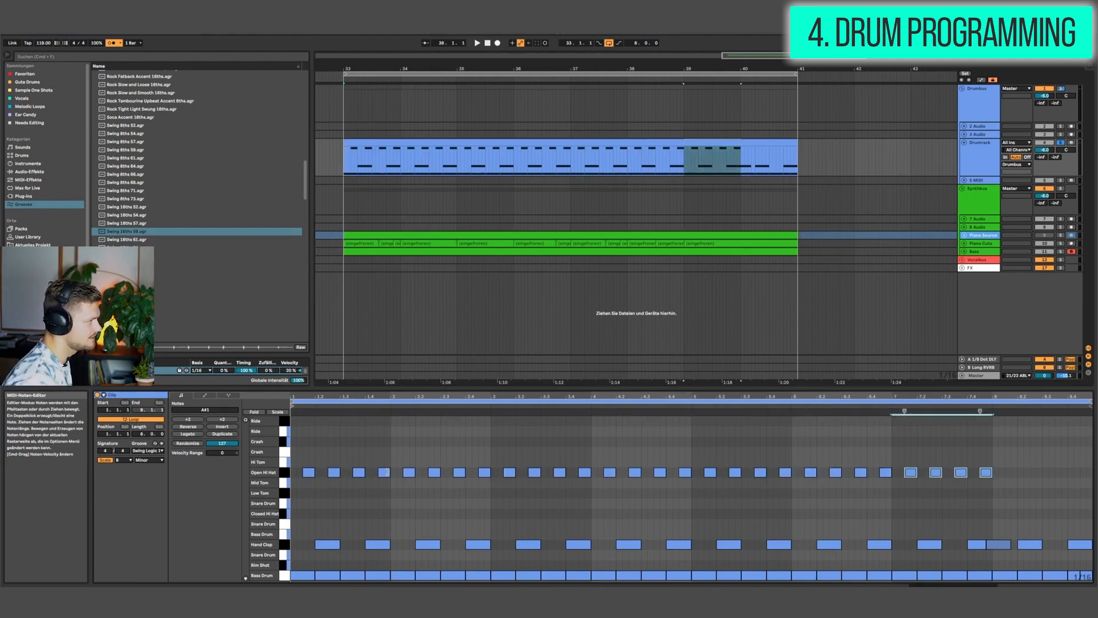
Turn off the metronome and copy all the Open Hi Hat notes onto the Ride row, auditioning the pattern
{"action": "key", "text": "space"}
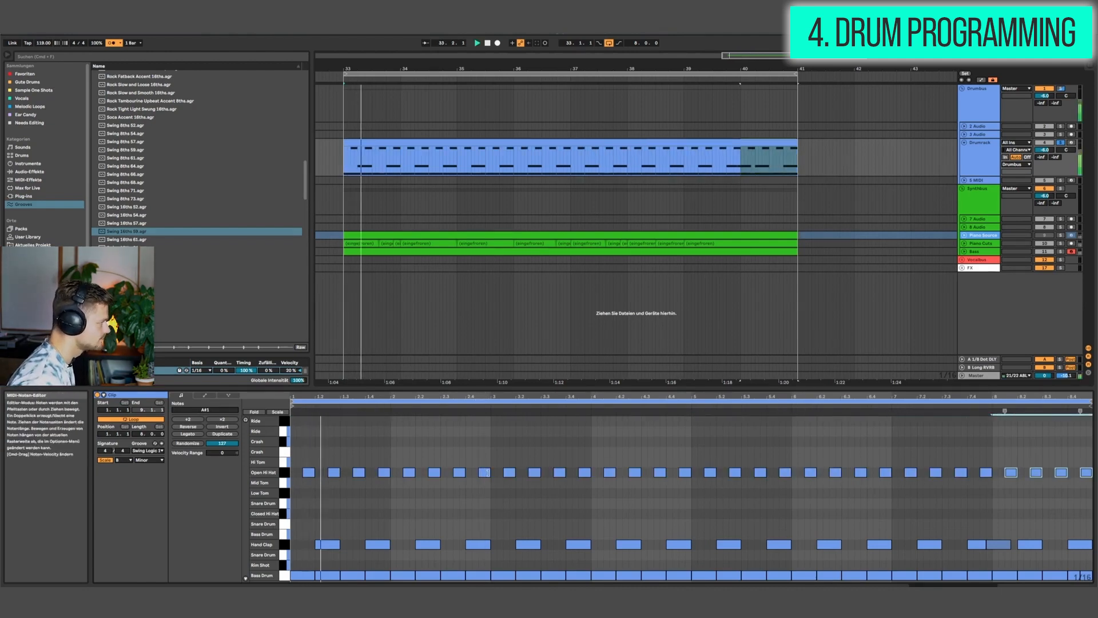
{"action": "left_click", "coordinate": [113, 43]}
{"action": "key", "text": "shift+Tab"}
{"action": "key", "text": "shift+Tab"}
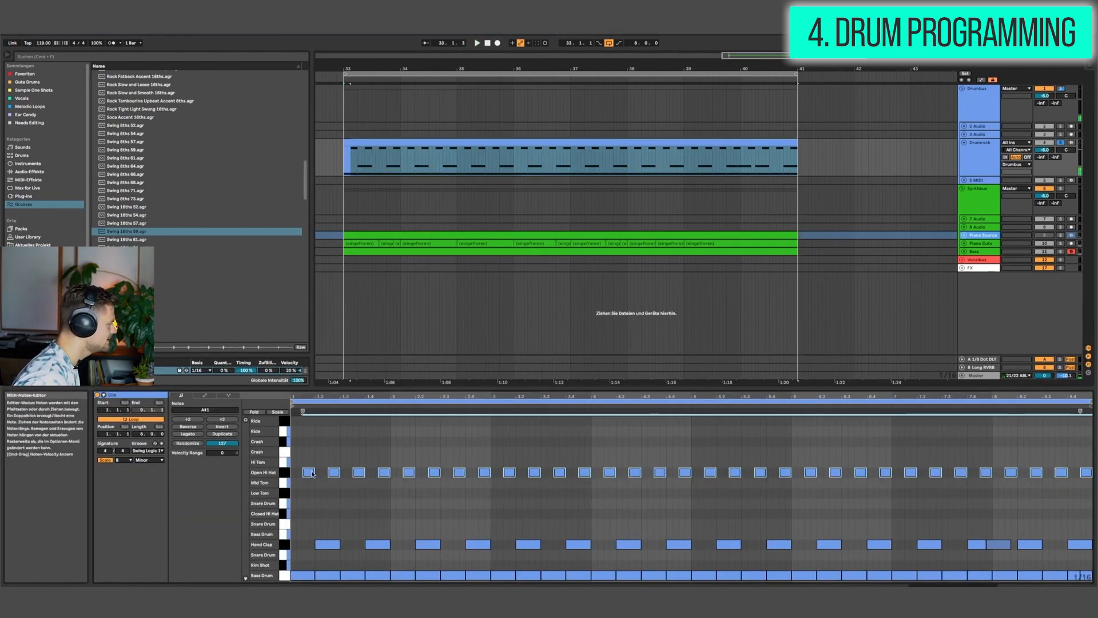
{"action": "left_click_drag", "start_coordinate": [310, 475], "coordinate": [311, 434]}
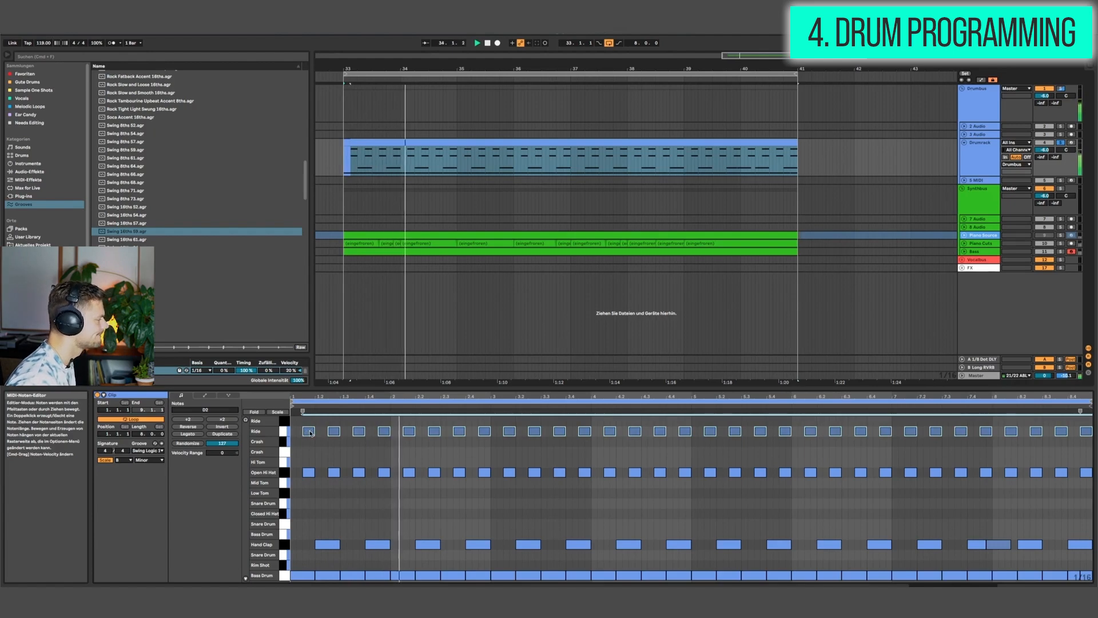
{"action": "key", "text": "space"}
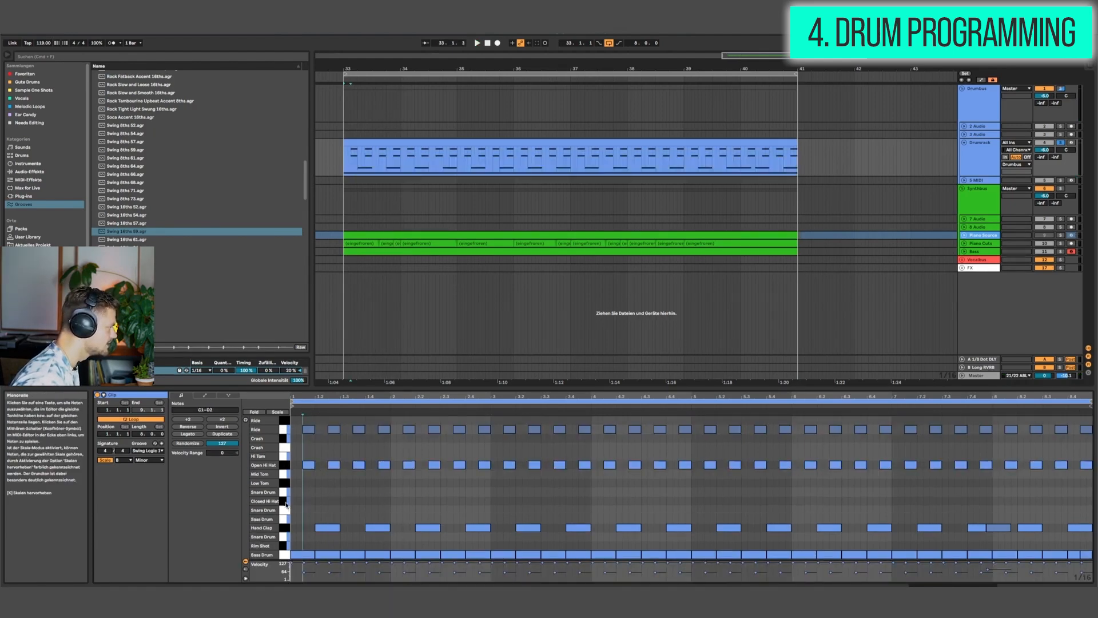
Select the Hand Clap, Bass Drum and Ride notes row by row to adjust their velocities
{"action": "left_click", "coordinate": [286, 528]}
{"action": "left_click", "coordinate": [286, 555]}
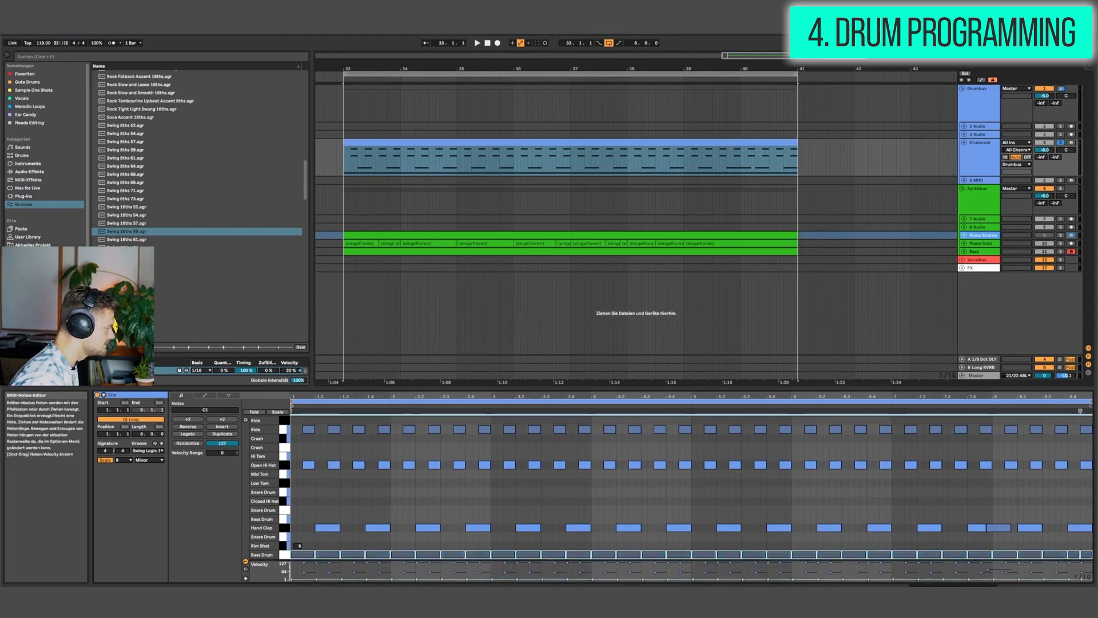
{"action": "left_click", "coordinate": [286, 430]}
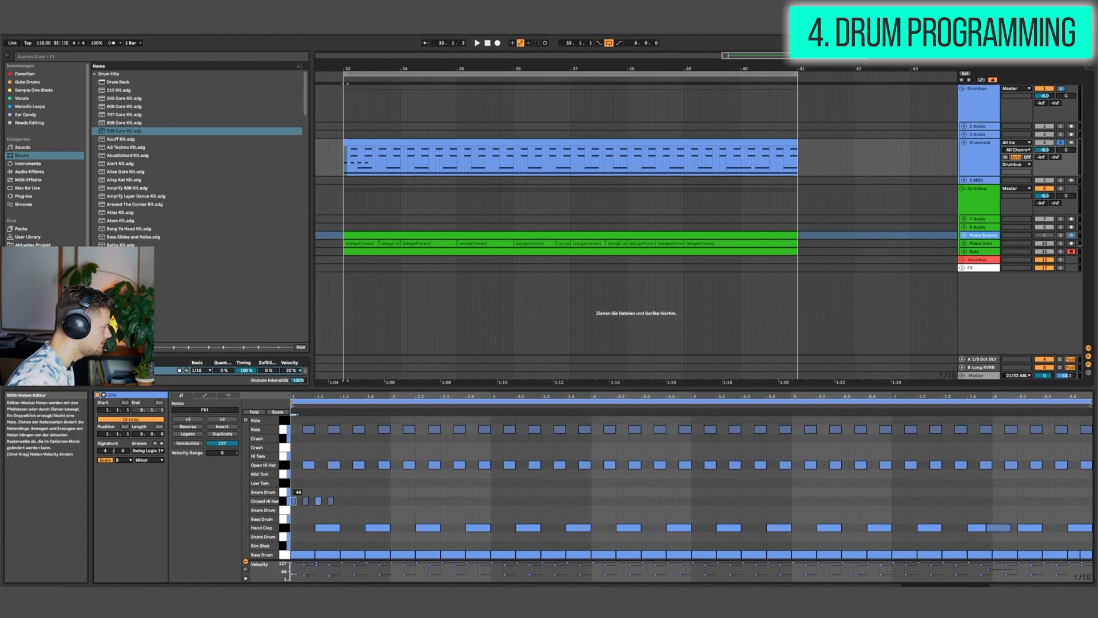
Vary the closed hi-hat velocities, scale the whole row to a 39–97 range, and unsolo the drum track
{"action": "left_click", "coordinate": [305, 501]}
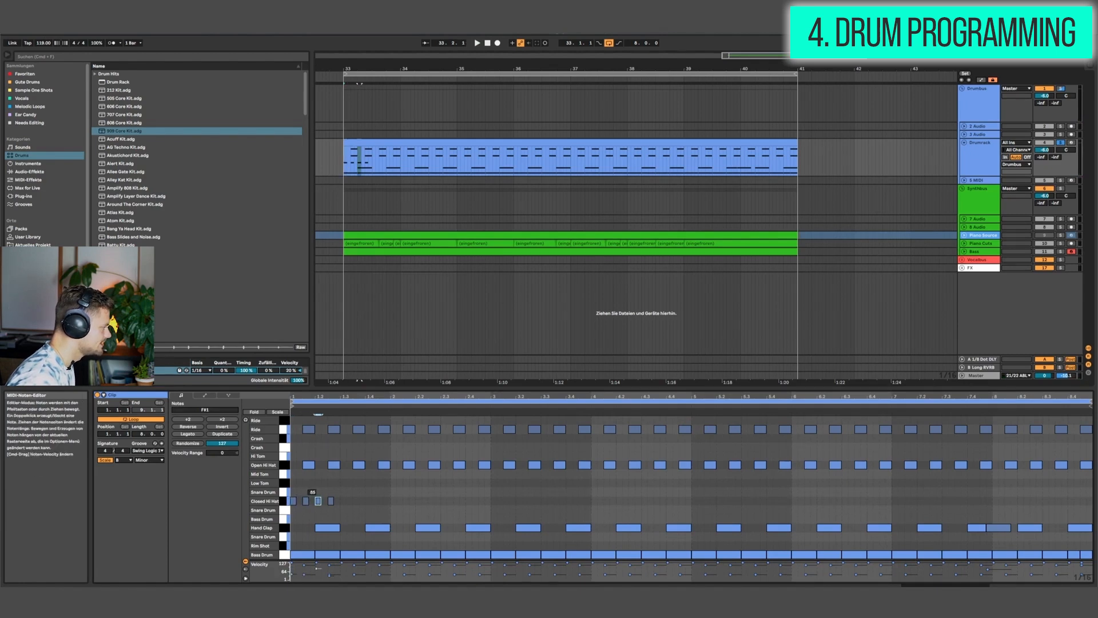
{"action": "left_click", "coordinate": [289, 502]}
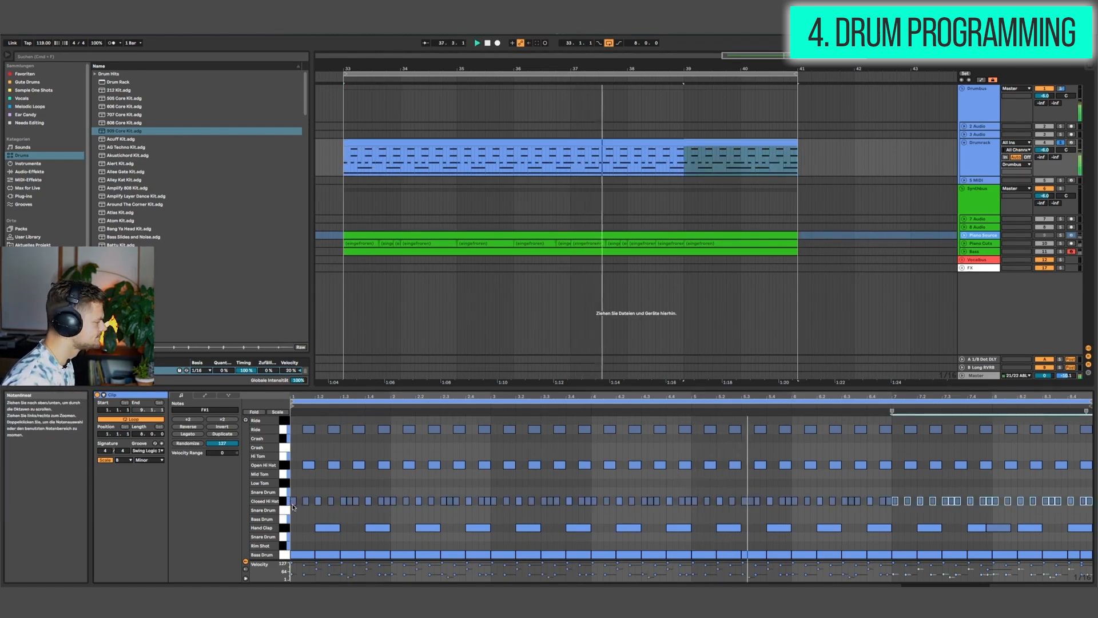
{"action": "left_click", "coordinate": [288, 501]}
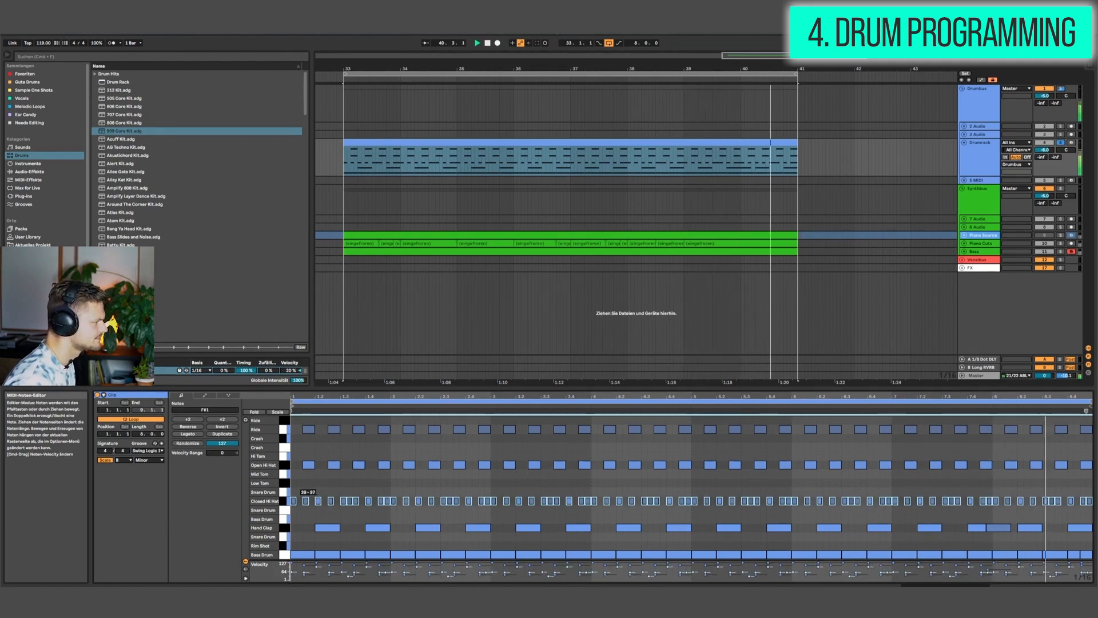
{"action": "left_click", "coordinate": [1060, 142]}
{"action": "left_click", "coordinate": [571, 142]}
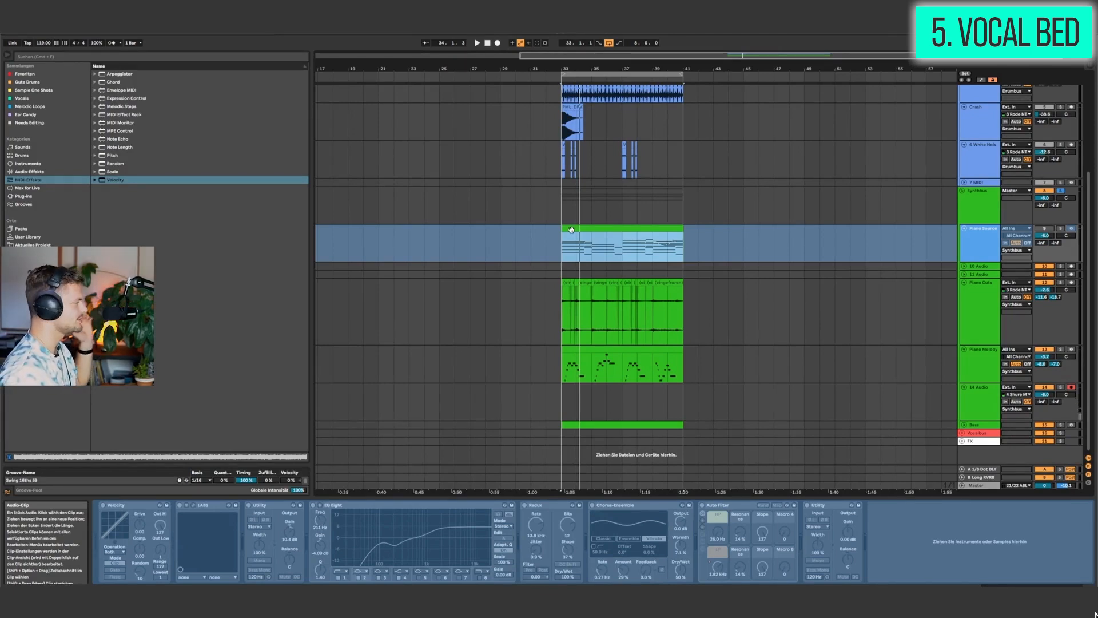
Record humming vocal takes on the 14 Audio track from bar 33 over the loop
{"action": "left_click", "coordinate": [563, 402]}
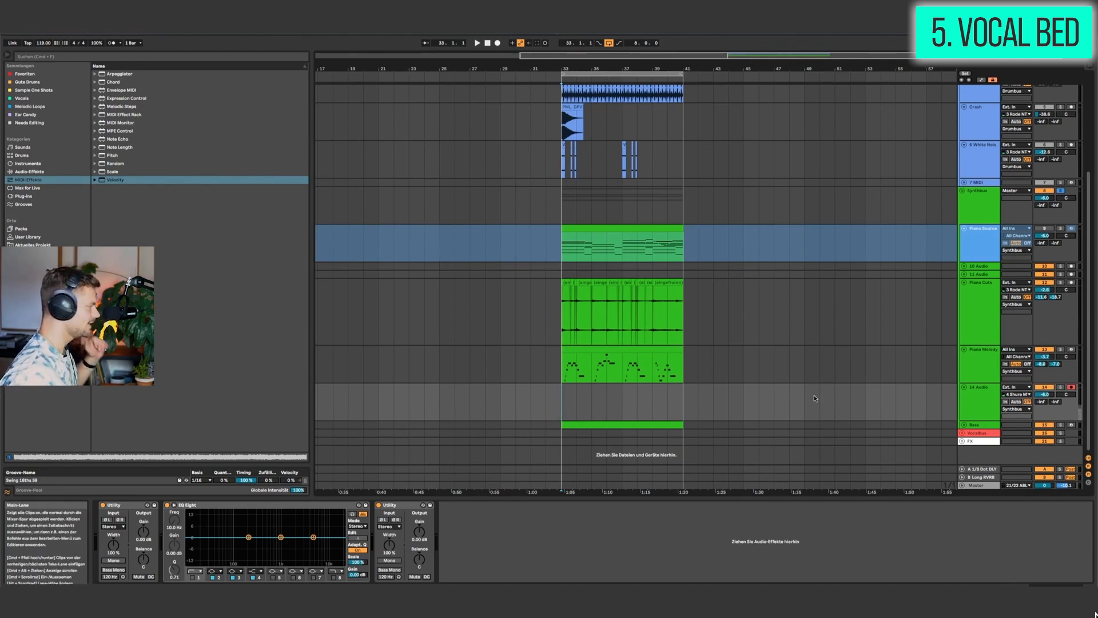
{"action": "key", "text": "F9"}
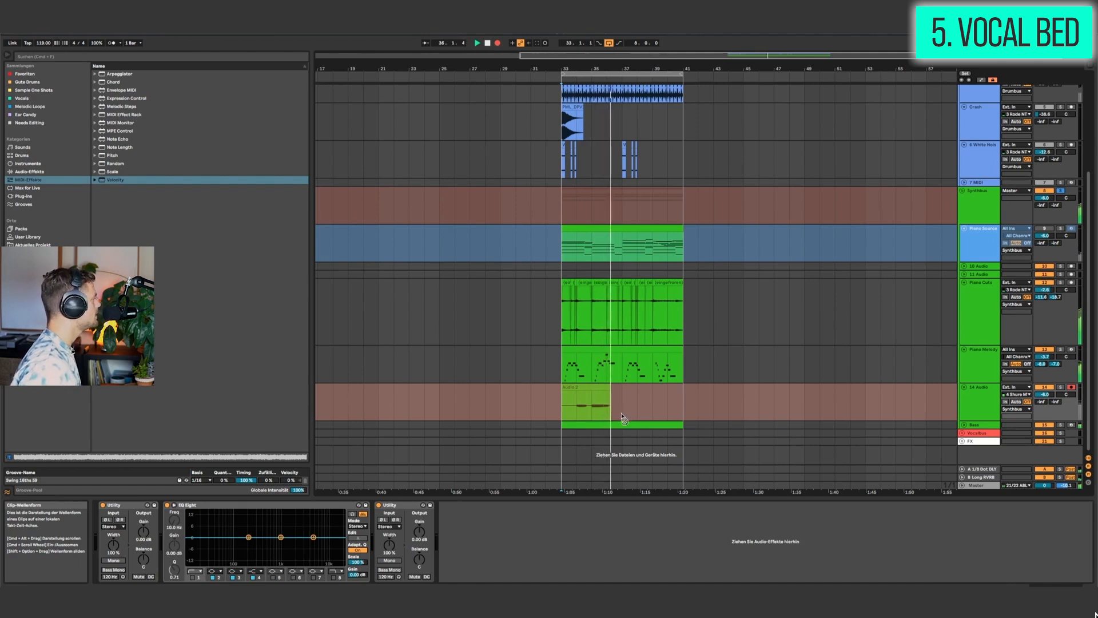
{"action": "key", "text": "space"}
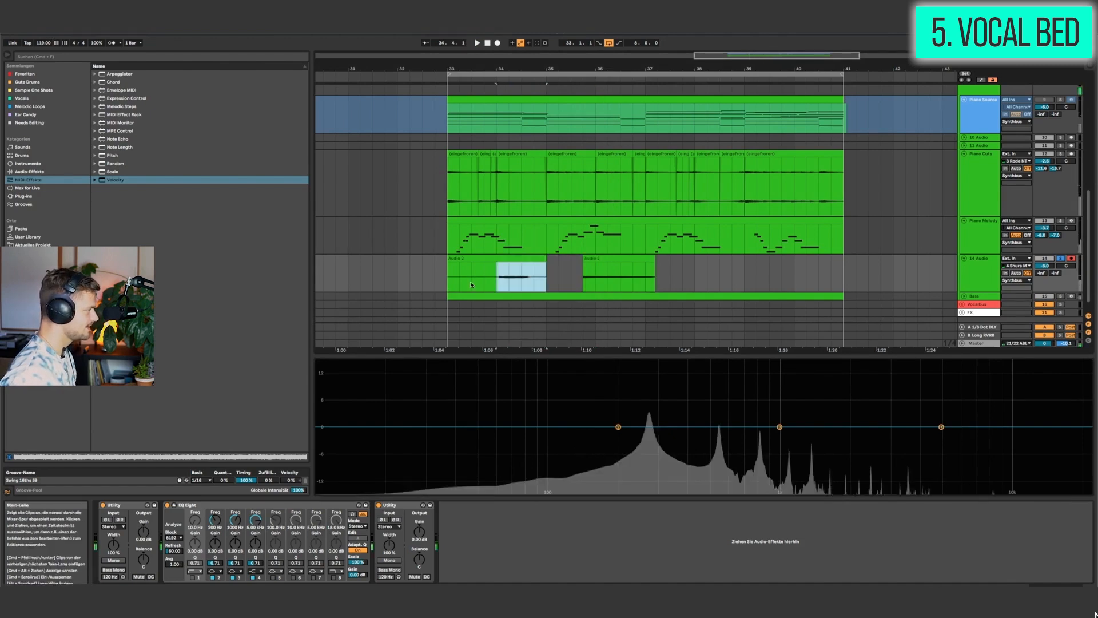
Delete the unwanted vocal take at bar 33 and audition the remaining Audio 2 clip
{"action": "left_click", "coordinate": [472, 258]}
{"action": "key", "text": "Delete"}
{"action": "left_click", "coordinate": [595, 258]}
{"action": "key", "text": "space"}
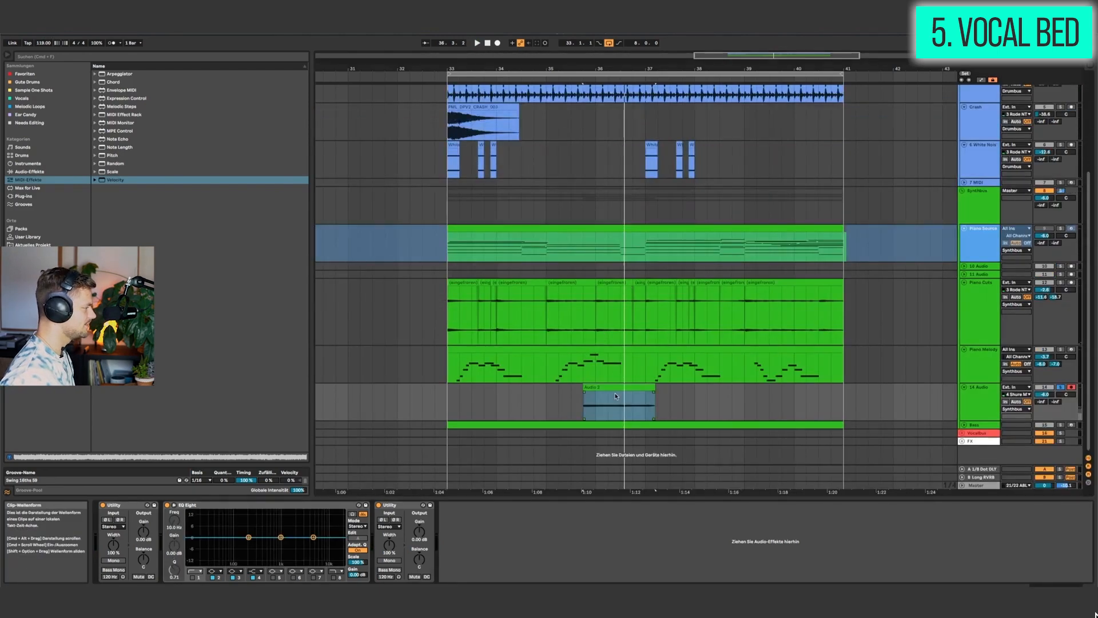
Transpose the Audio 2 vocal clip down to -3 st and listen to its pitch
{"action": "left_click", "coordinate": [616, 388]}
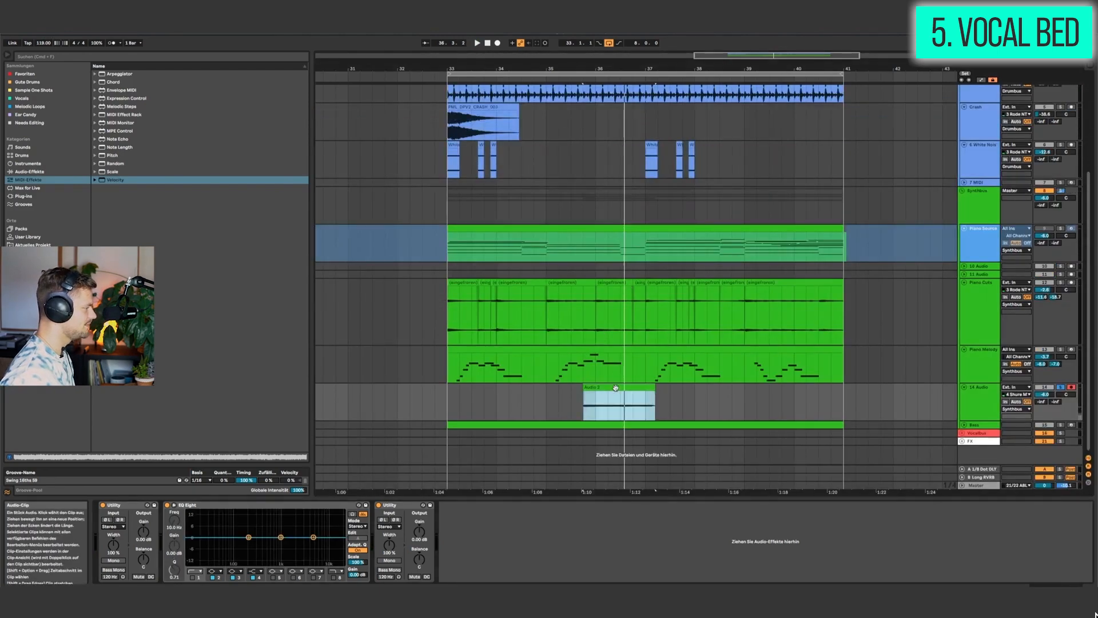
{"action": "double_click", "coordinate": [616, 388]}
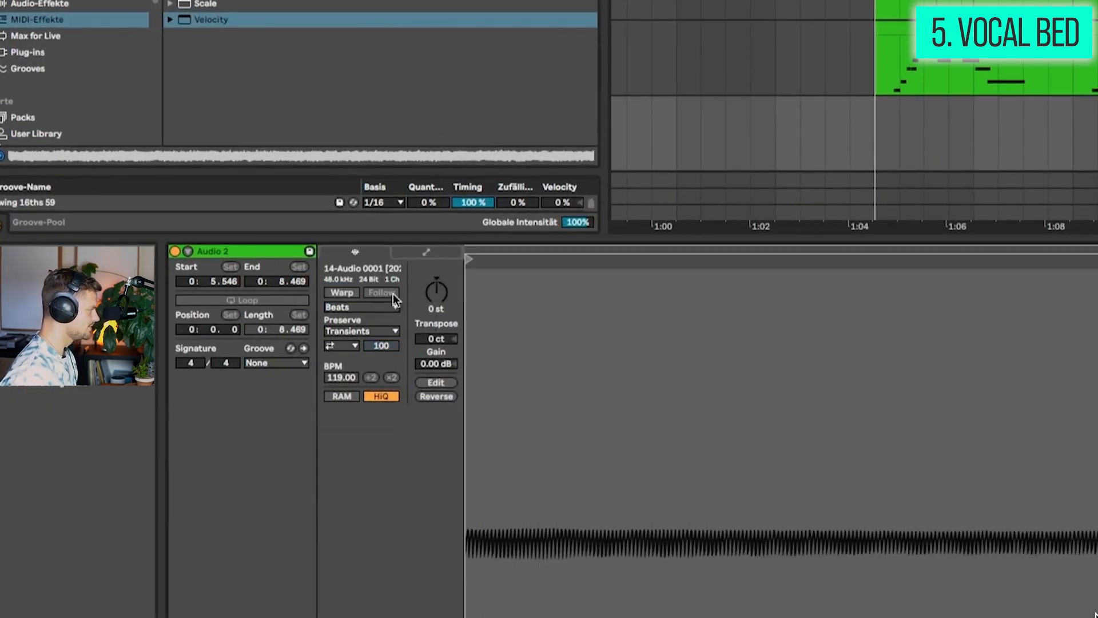
{"action": "left_click_drag", "start_coordinate": [440, 298], "coordinate": [441, 305]}
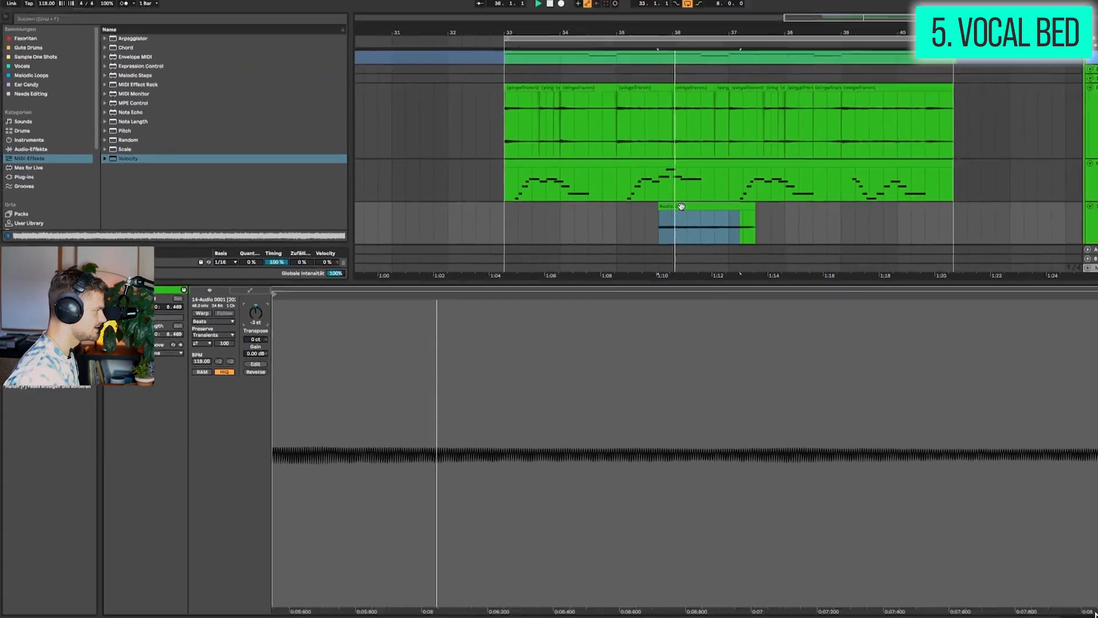
{"action": "key", "text": "shift+Tab"}
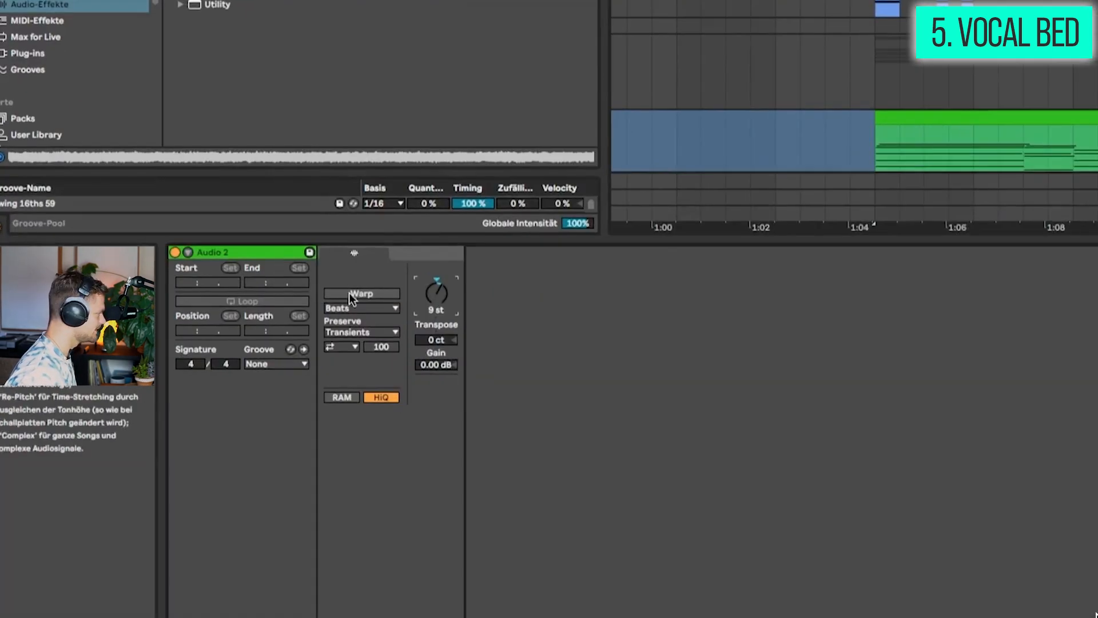
Enable Warp for the selected Audio 2 vocal clips and change their warp mode from Beats
{"action": "left_click", "coordinate": [350, 294]}
{"action": "key", "text": "Return"}
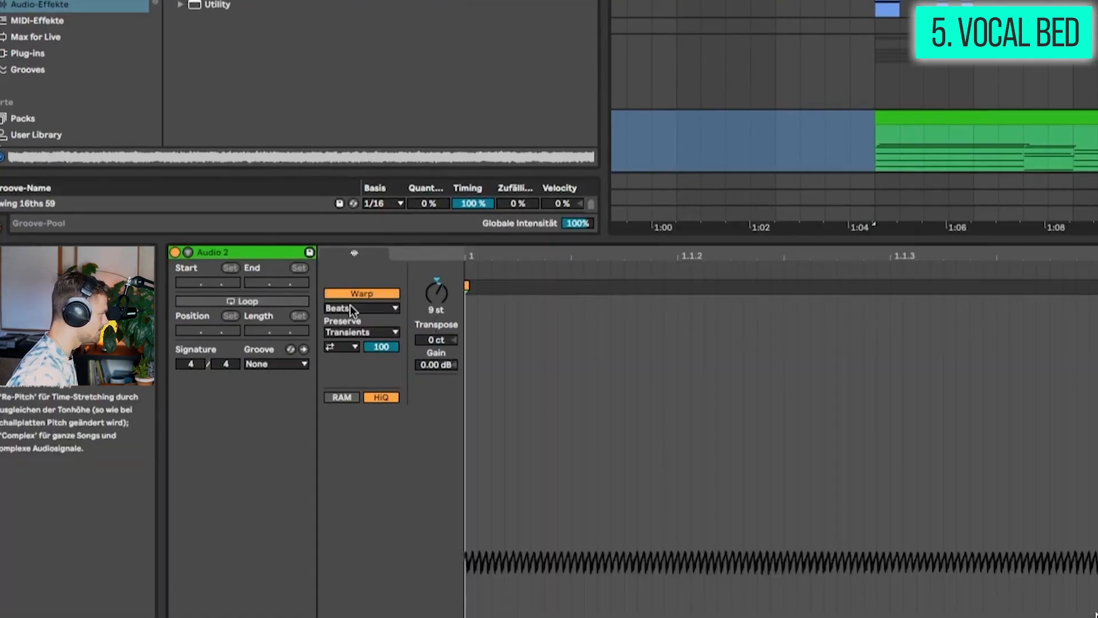
{"action": "left_click", "coordinate": [350, 306]}
{"action": "left_click", "coordinate": [343, 372]}
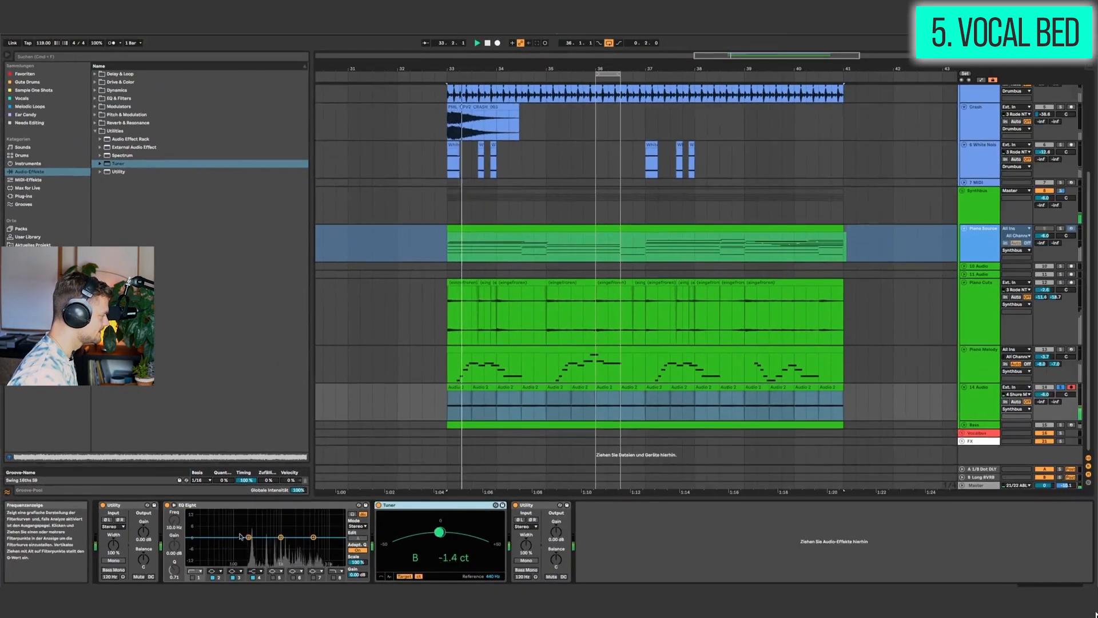
Enable band 1 as a low cut in the vocal track's EQ Eight, at about 26 Hz
{"action": "left_click", "coordinate": [192, 577]}
{"action": "mouse_move", "coordinate": [174, 520]}
{"action": "left_mouse_down"}
{"action": "mouse_move", "coordinate": [174, 493]}
{"action": "mouse_move", "coordinate": [174, 507]}
{"action": "left_mouse_up"}
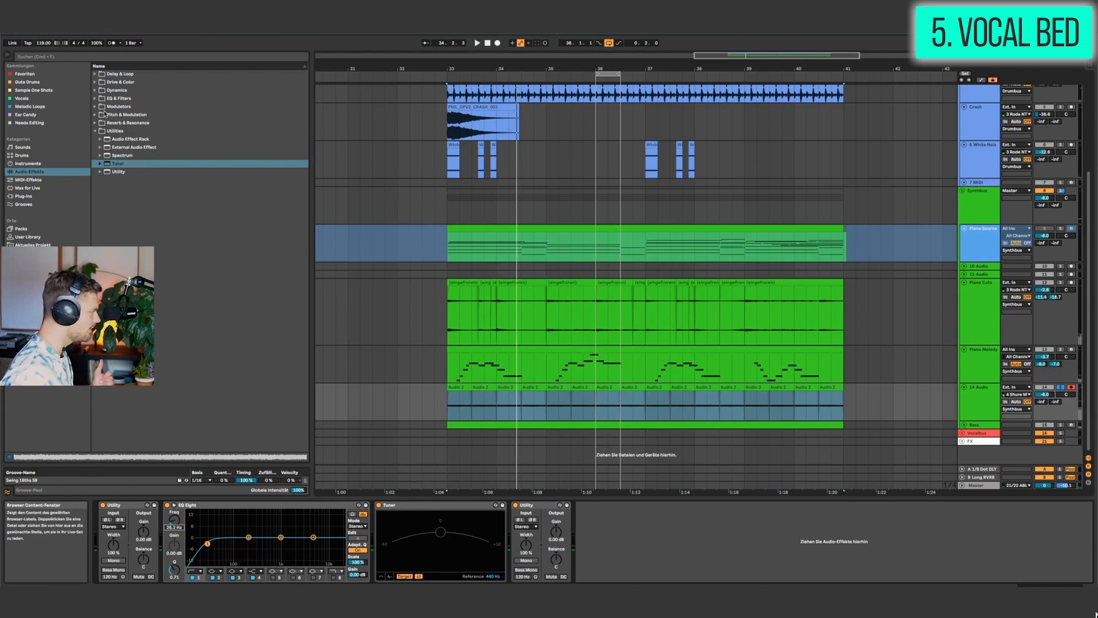
{"action": "left_click", "coordinate": [452, 386]}
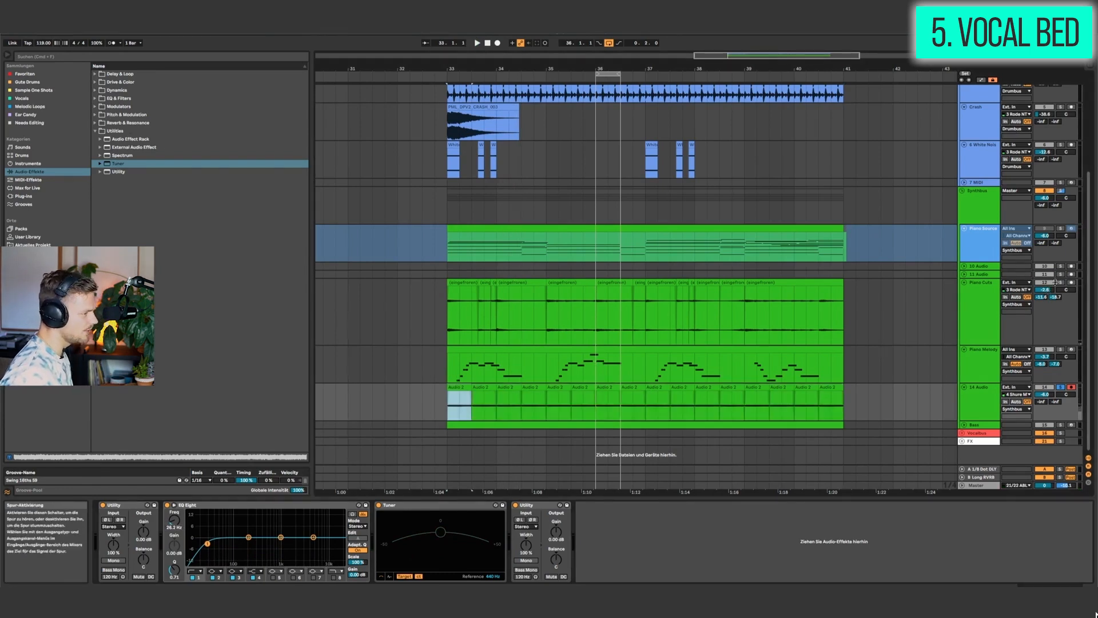
Solo the piano cuts alongside the vocals, raise the 14 Audio level, and set its two sends to 0
{"action": "left_click", "coordinate": [1061, 282], "text": "super"}
{"action": "left_click_drag", "start_coordinate": [1045, 395], "coordinate": [1045, 385]}
{"action": "left_click_drag", "start_coordinate": [1055, 401], "coordinate": [1044, 402]}
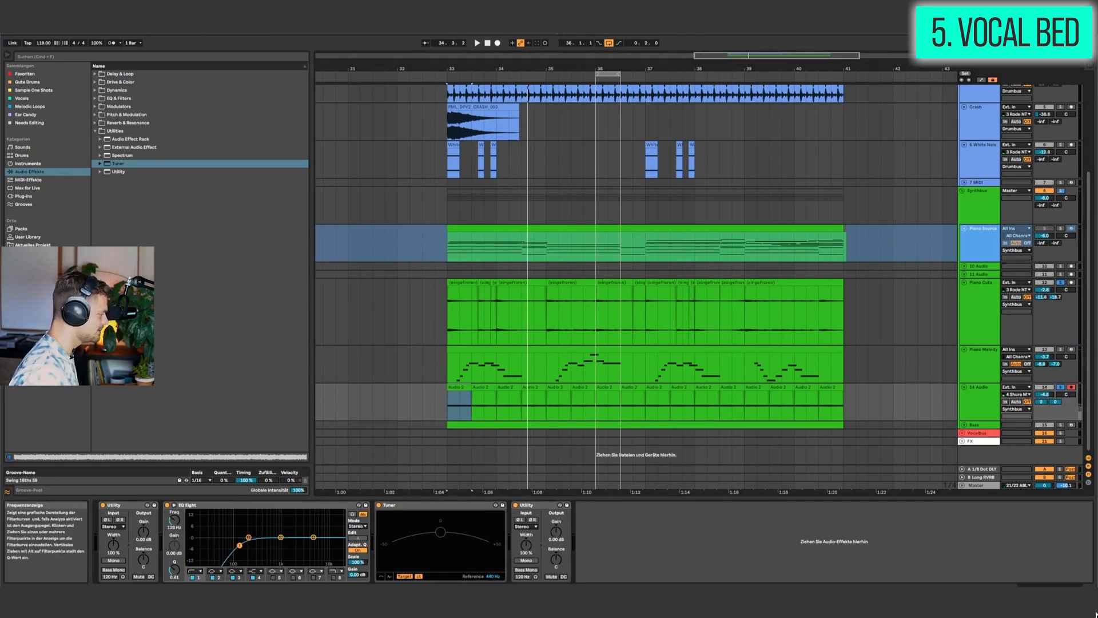
{"action": "key", "text": "space"}
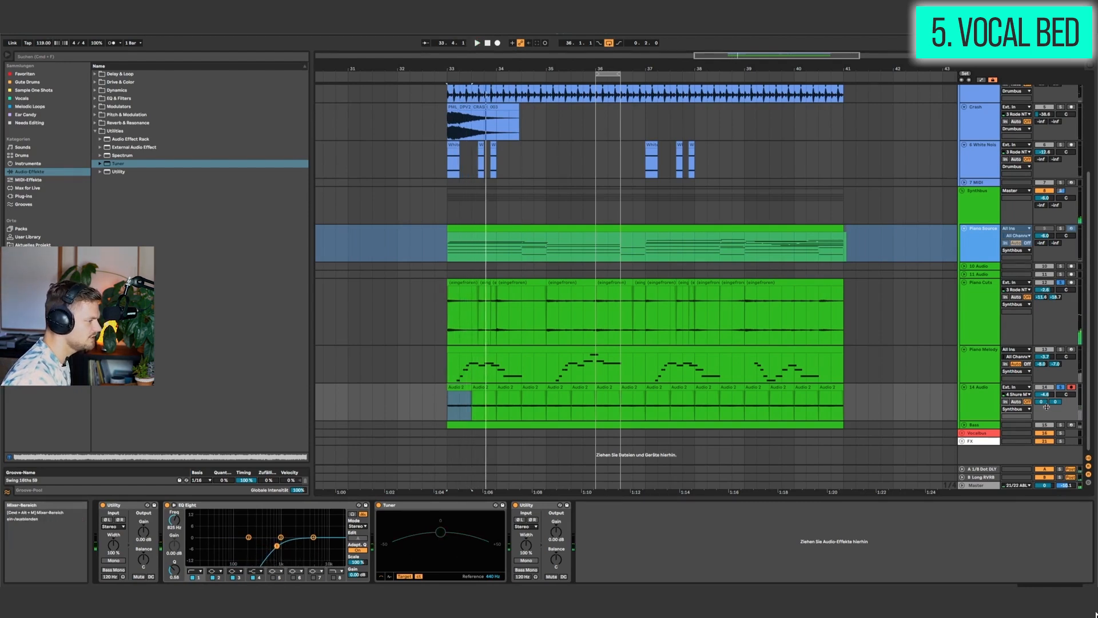
Add Chorus-Ensemble to the vocal track after EQ Eight and enable EQ band 8 as a high cut
{"action": "left_click", "coordinate": [95, 108]}
{"action": "left_click", "coordinate": [101, 139]}
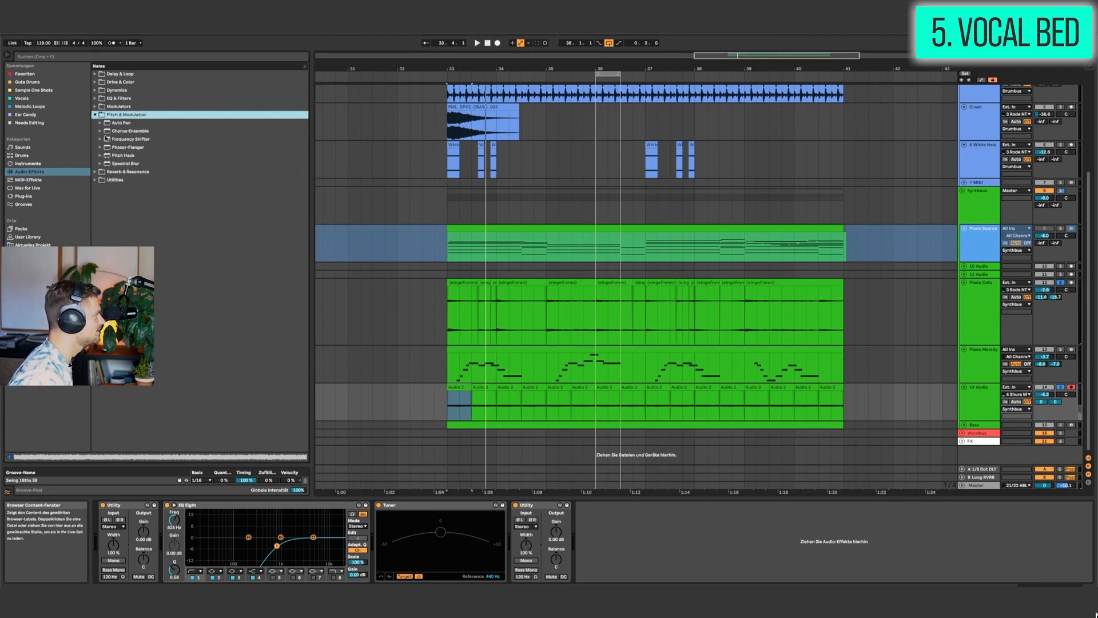
{"action": "left_click", "coordinate": [116, 131]}
{"action": "key", "text": "Return"}
{"action": "key", "text": "space"}
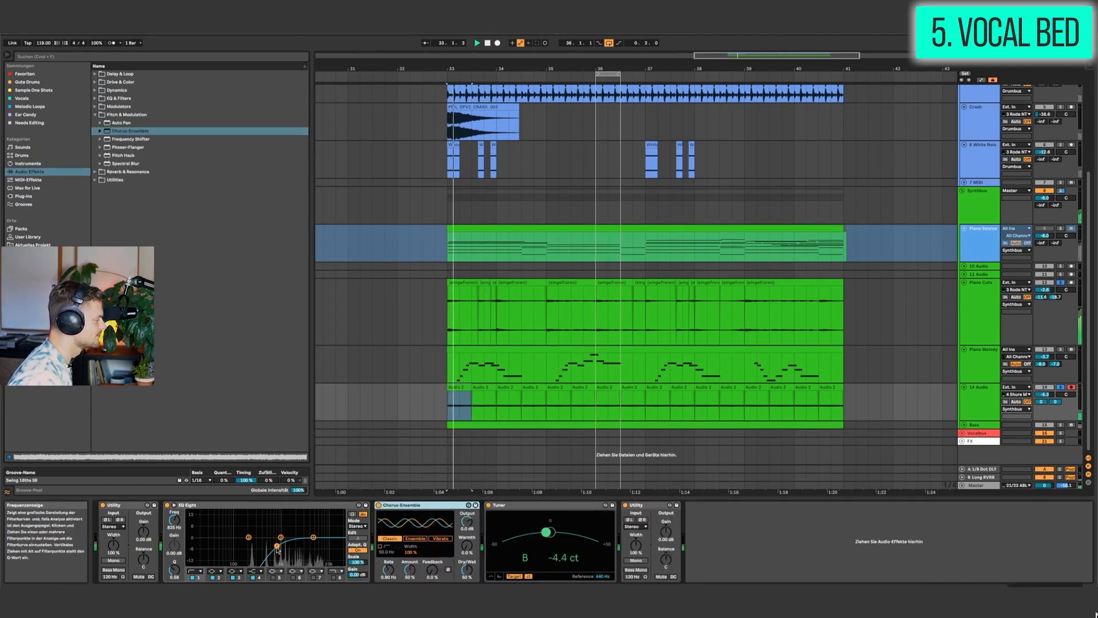
{"action": "left_click", "coordinate": [333, 577]}
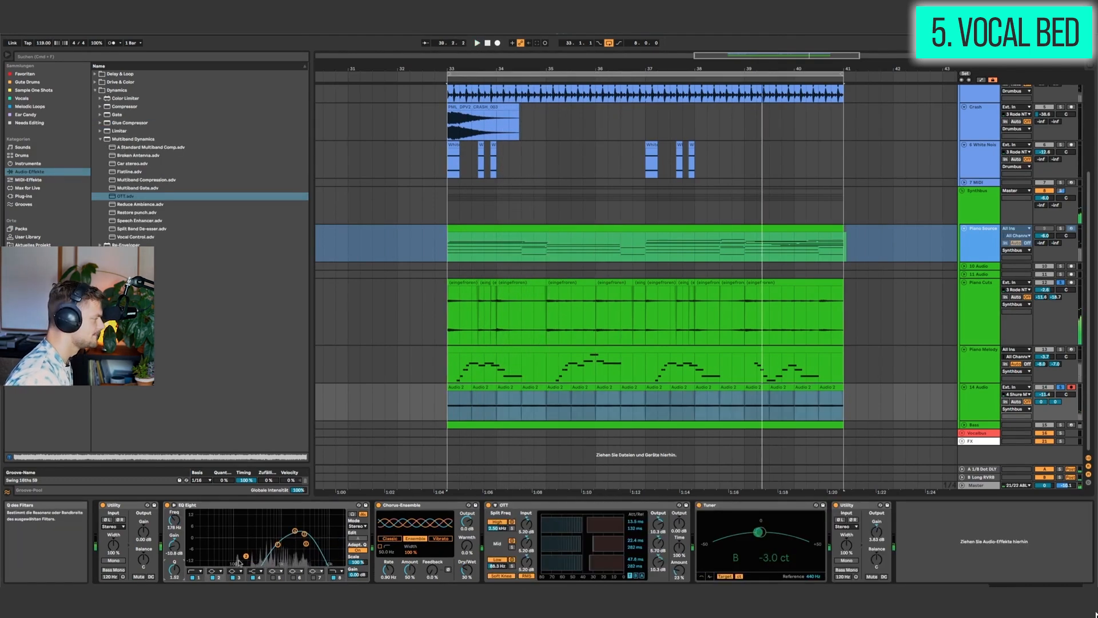
Refine the vocal's EQ Eight low-cut point and the Chorus-Ensemble dry/wet mix while listening to the loop
{"action": "left_click", "coordinate": [502, 505]}
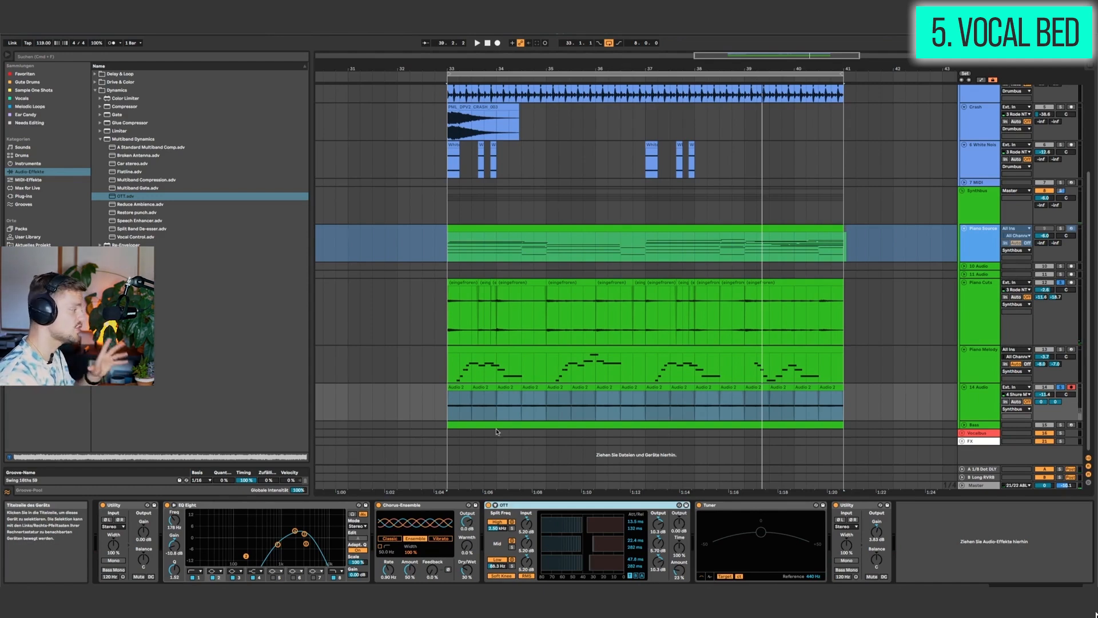
{"action": "left_click_drag", "start_coordinate": [278, 545], "coordinate": [279, 544]}
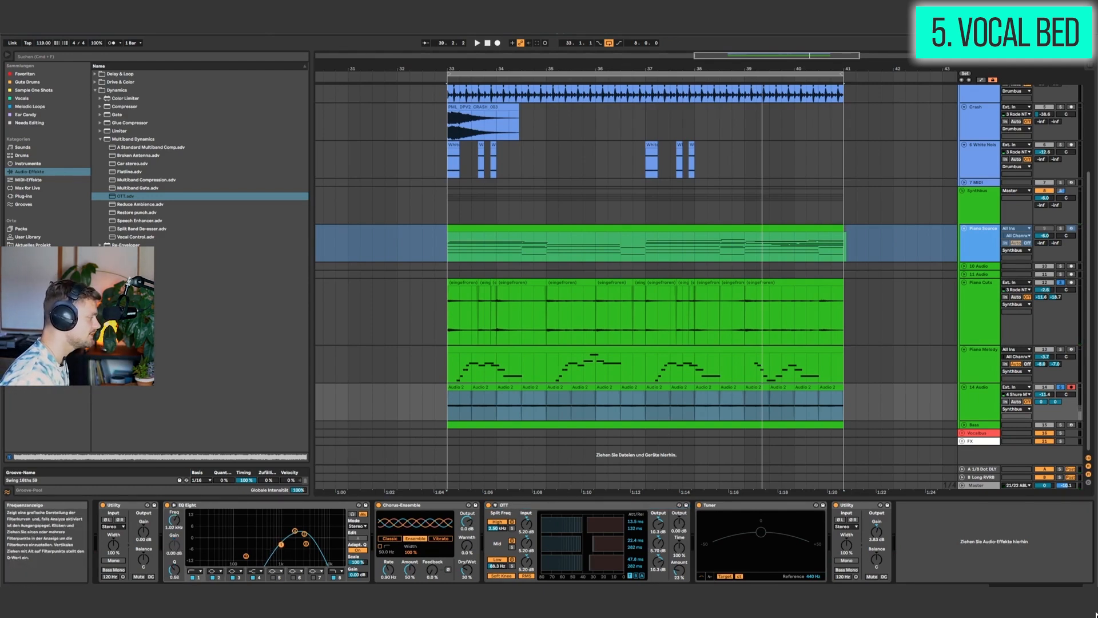
{"action": "key", "text": "space"}
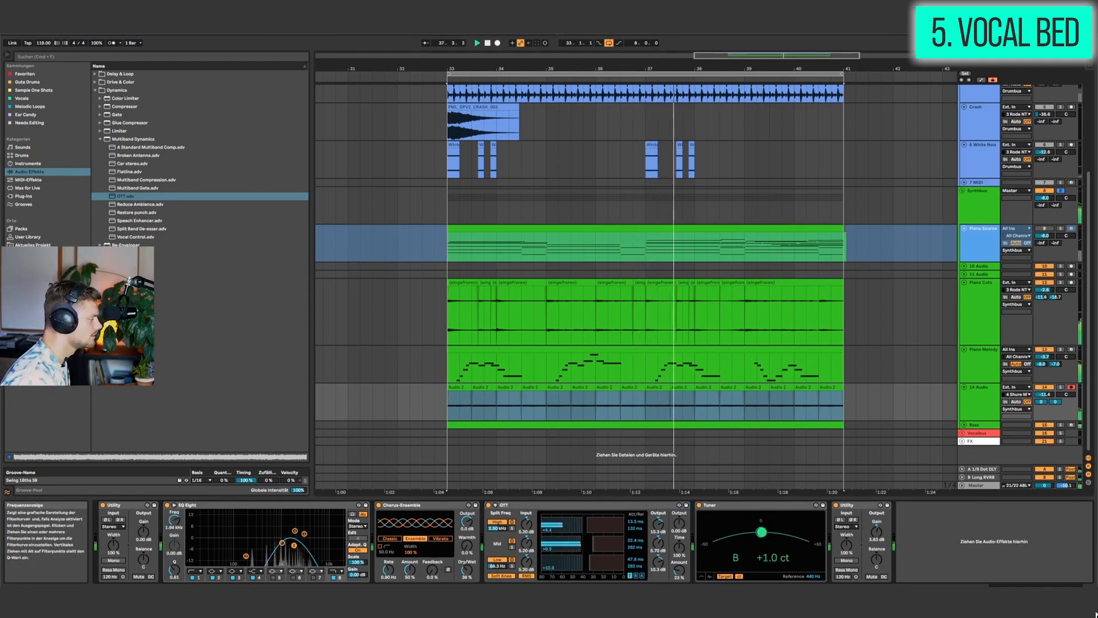
{"action": "left_click_drag", "start_coordinate": [282, 542], "coordinate": [289, 545]}
{"action": "left_click_drag", "start_coordinate": [467, 570], "coordinate": [467, 572]}
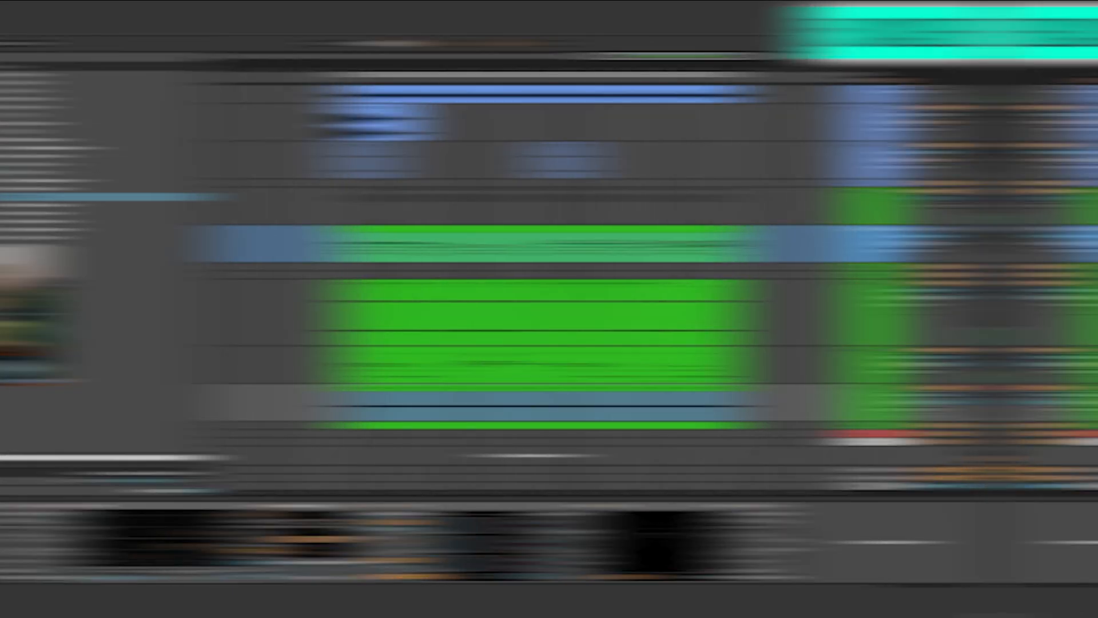